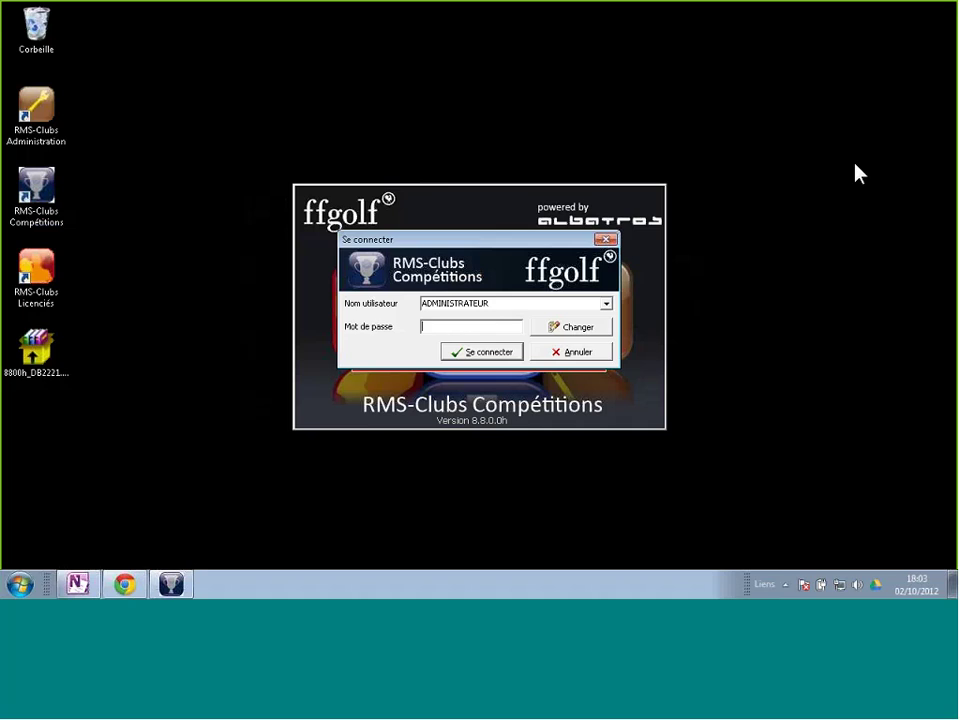
Log in as ADMINISTRATEUR with the account password and select COUPE DES RESTAURATEURS in the competition list
text(****)
click(482, 353)
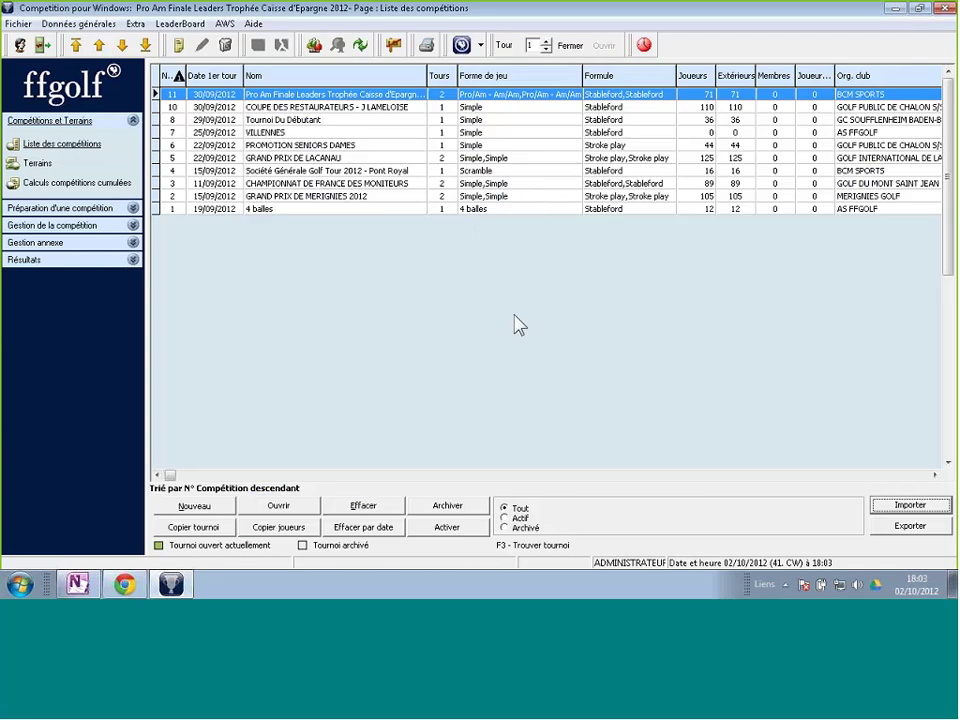
click(401, 109)
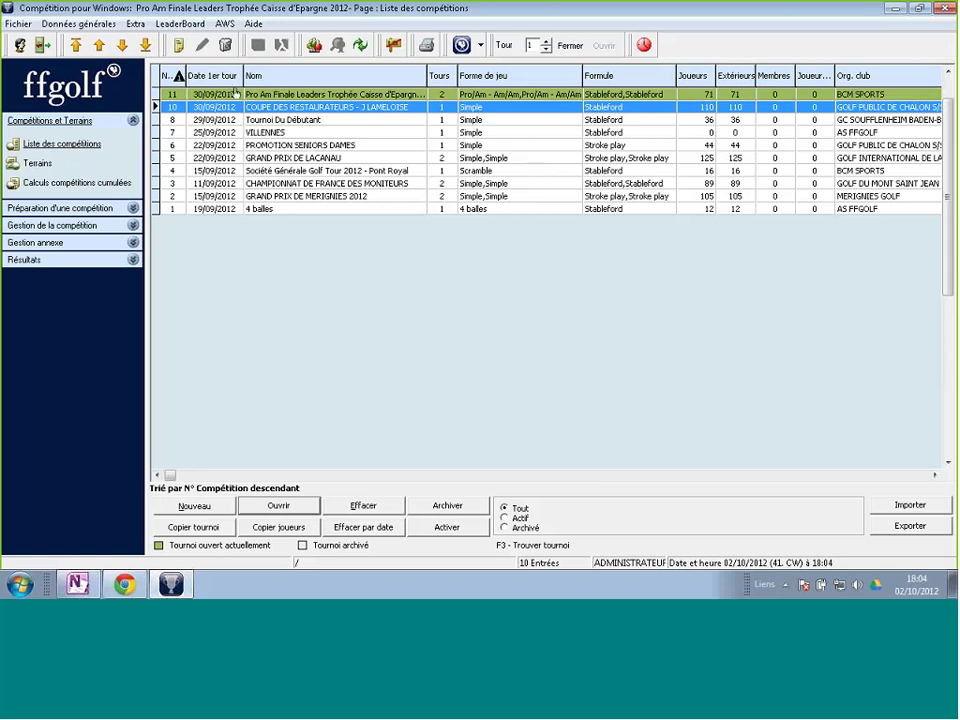
Start a new competition and name it "Pro Am de la Société Agricole"
click(177, 46)
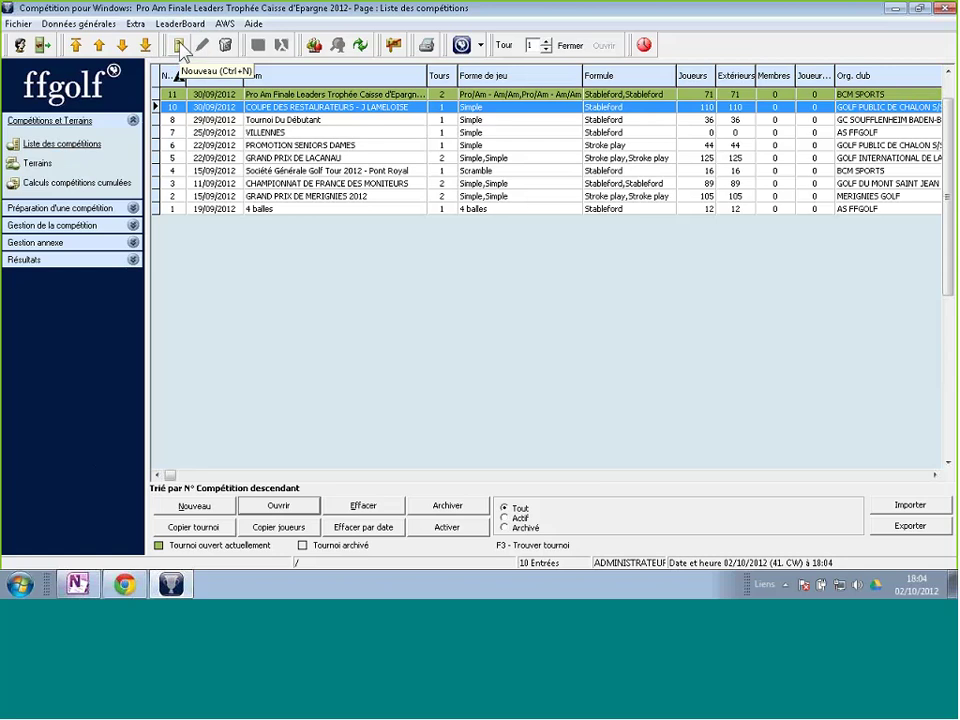
click(179, 46)
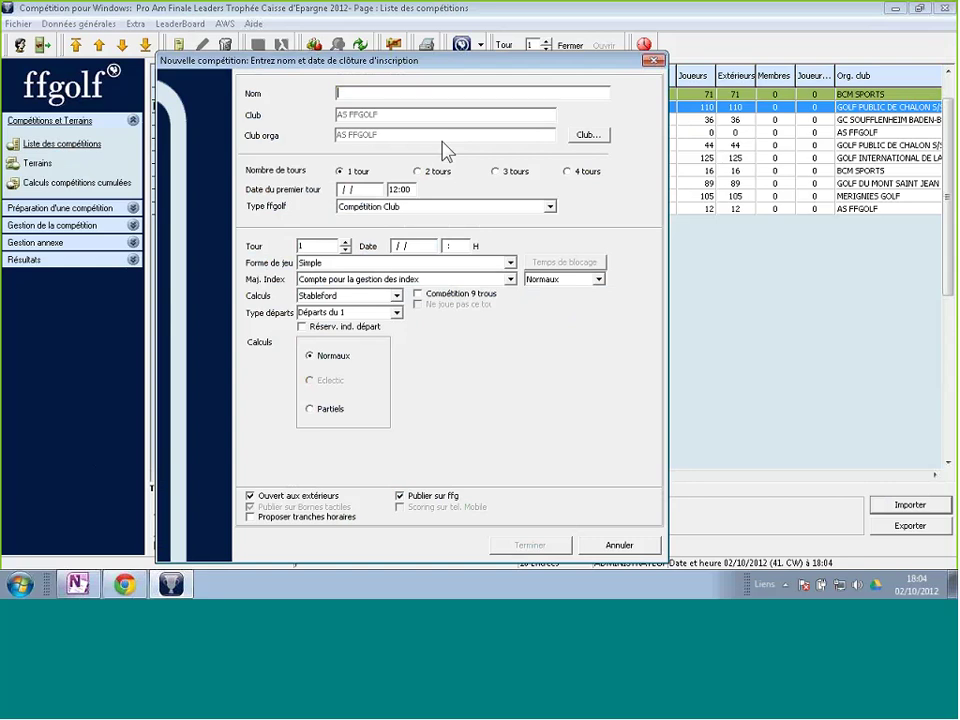
text(Pro )
text(Am de la)
text( S)
text(oc)
text(iété)
text( Agr)
text(icole)
Set the first round of the new competition to 02/10/2012 at 08:00
text(0)
text(2/10/)
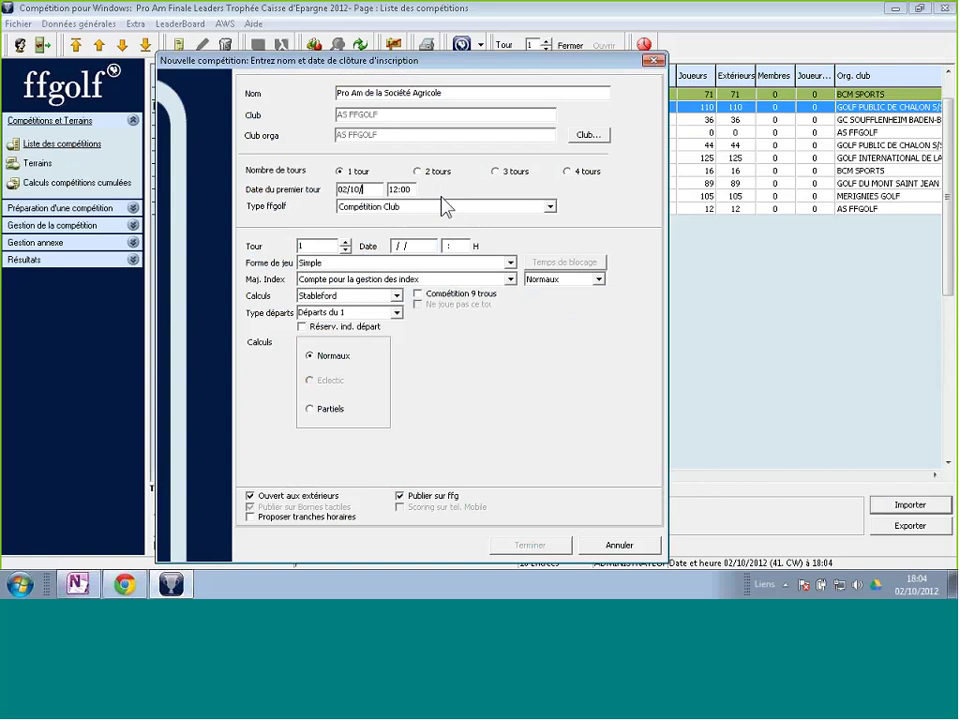
text(2012)
key(Tab)
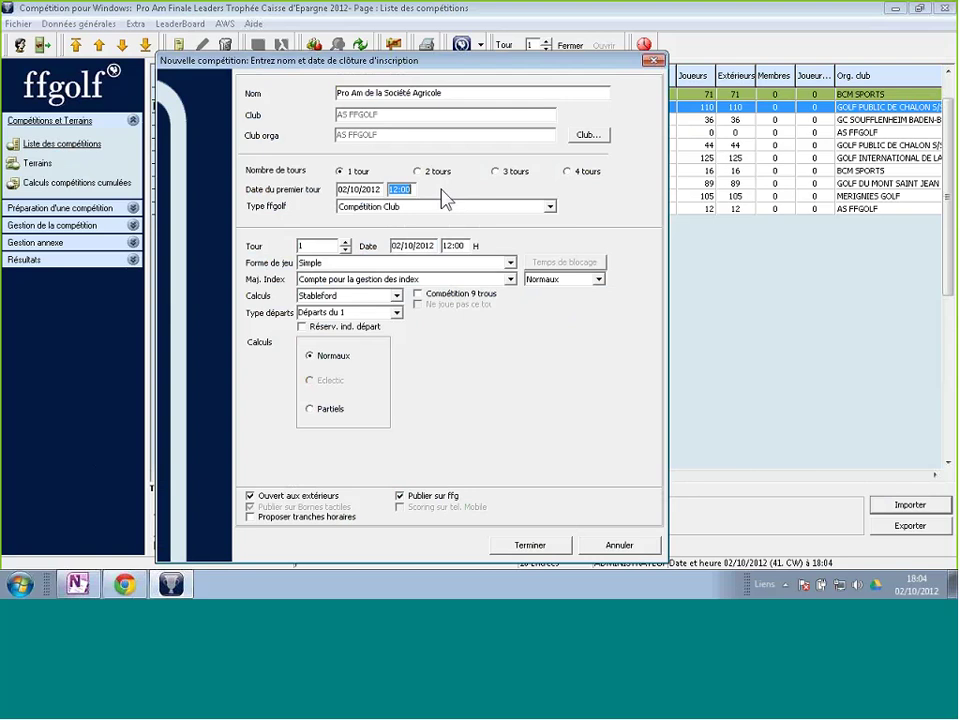
text(0800)
key(Tab)
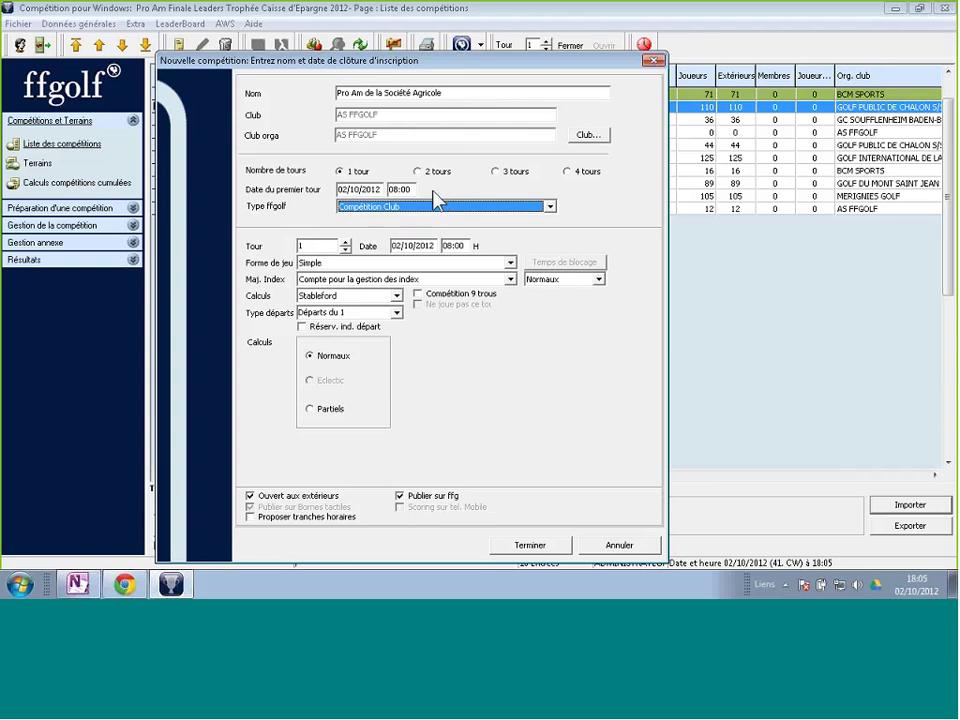
Set the form of play to Pro/Am - Am/Am and the scoring calculation to Stroke play
click(334, 263)
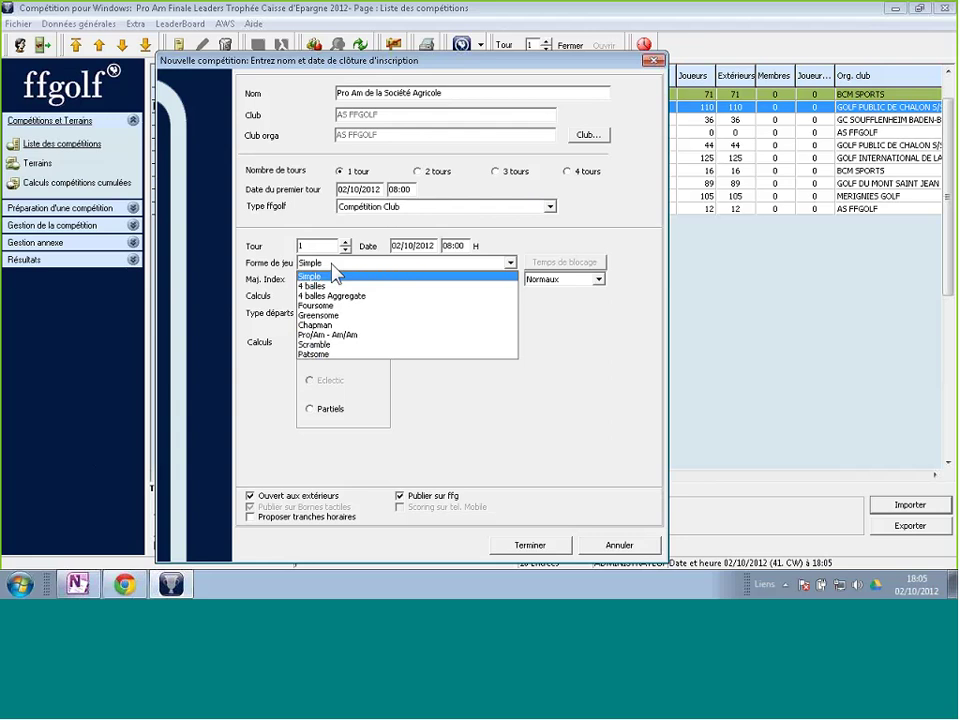
click(345, 335)
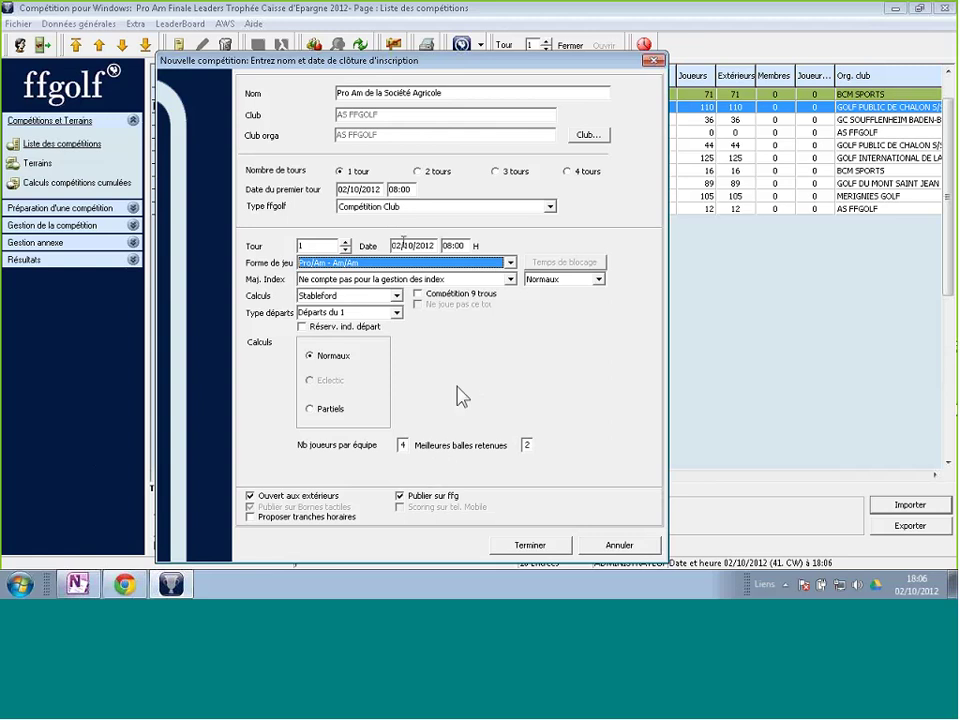
click(280, 300)
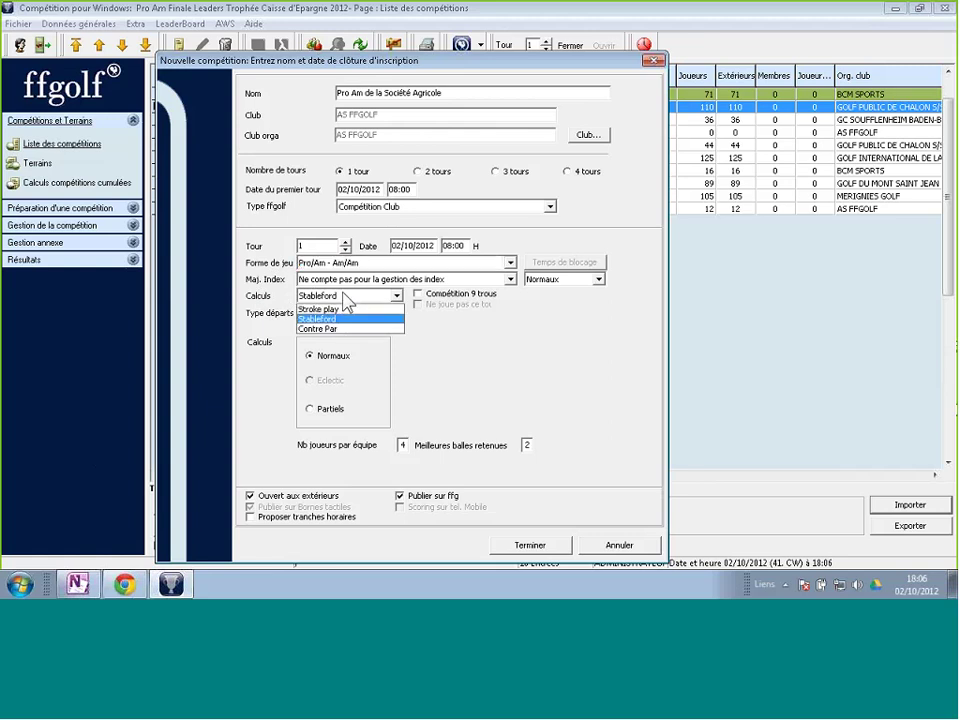
click(347, 314)
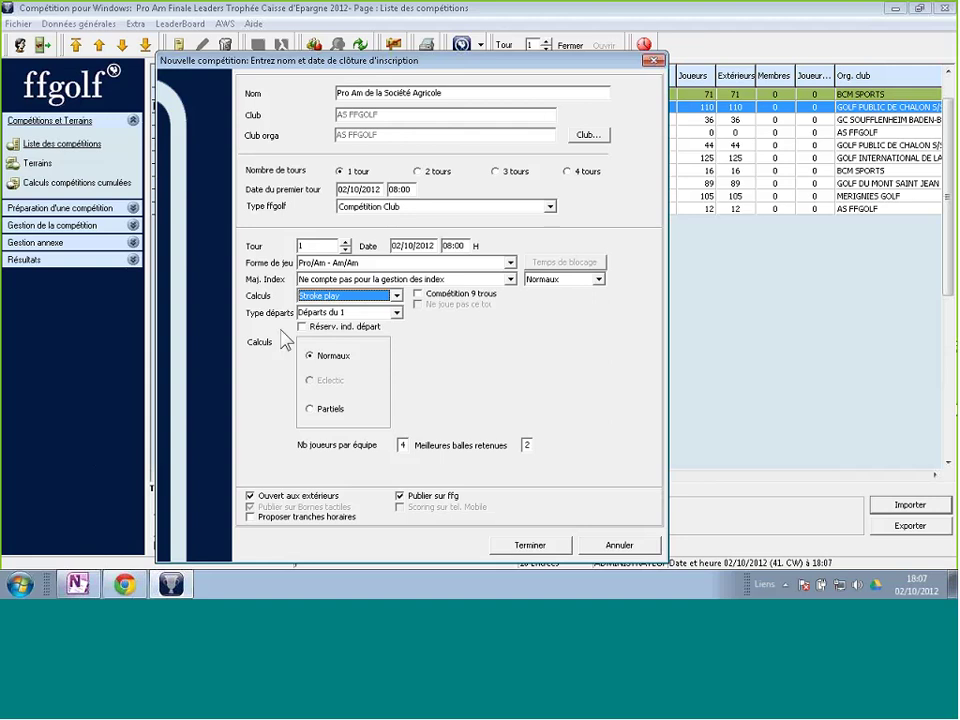
Set the number of best balls retained to 2 and finish creating the competition
click(526, 444)
text(2)
click(535, 547)
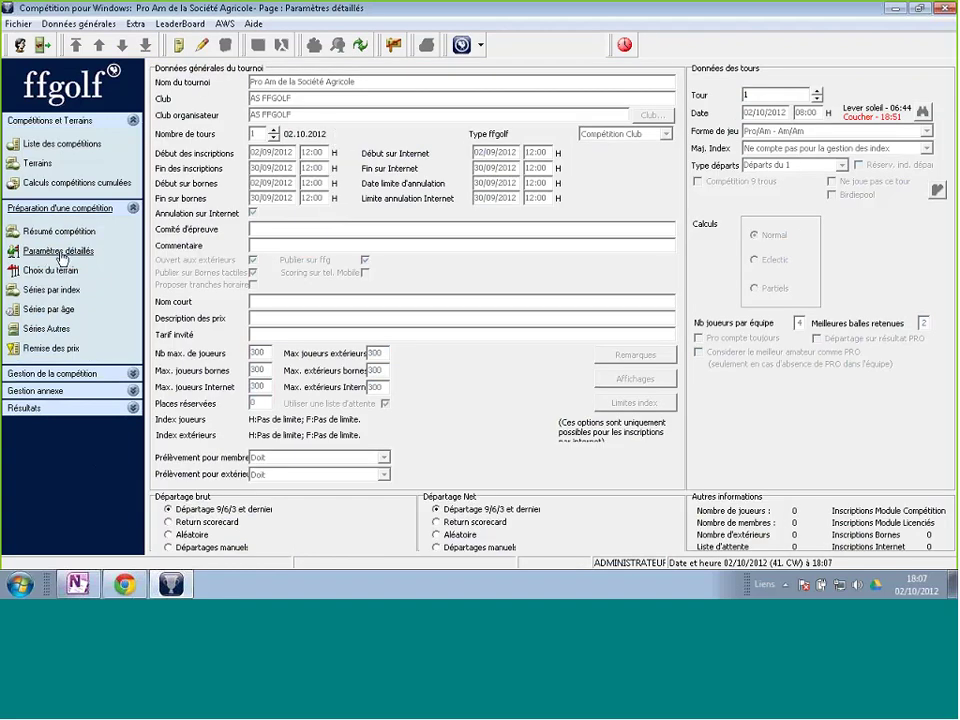
Review the general and round settings in the competition's detailed parameters, briefly hiding the navigation pane
click(62, 256)
click(803, 207)
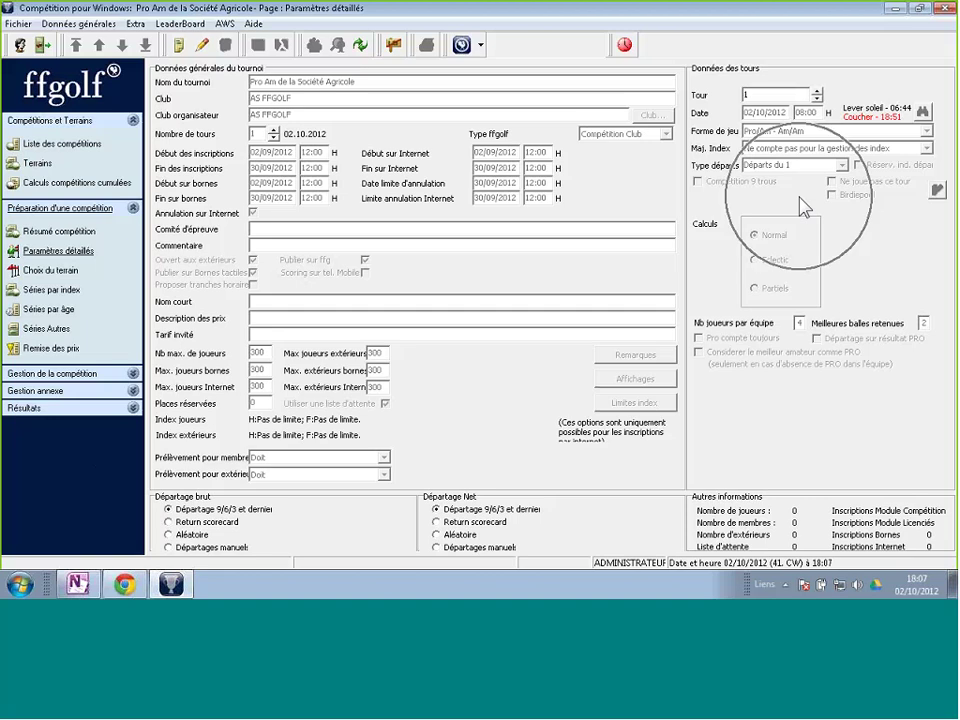
click(812, 211)
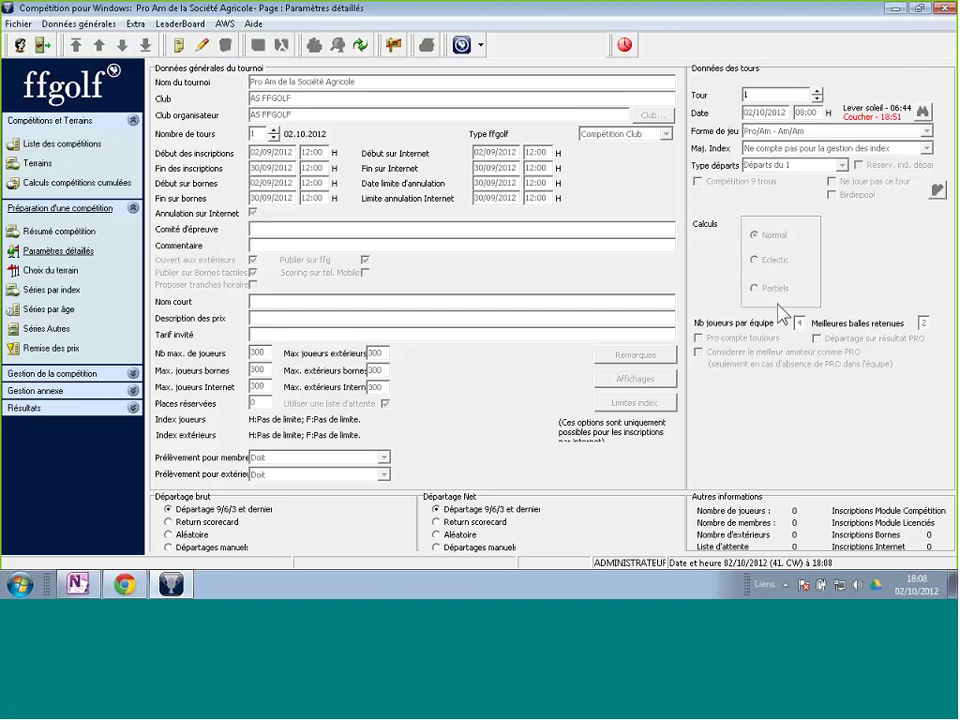
click(42, 47)
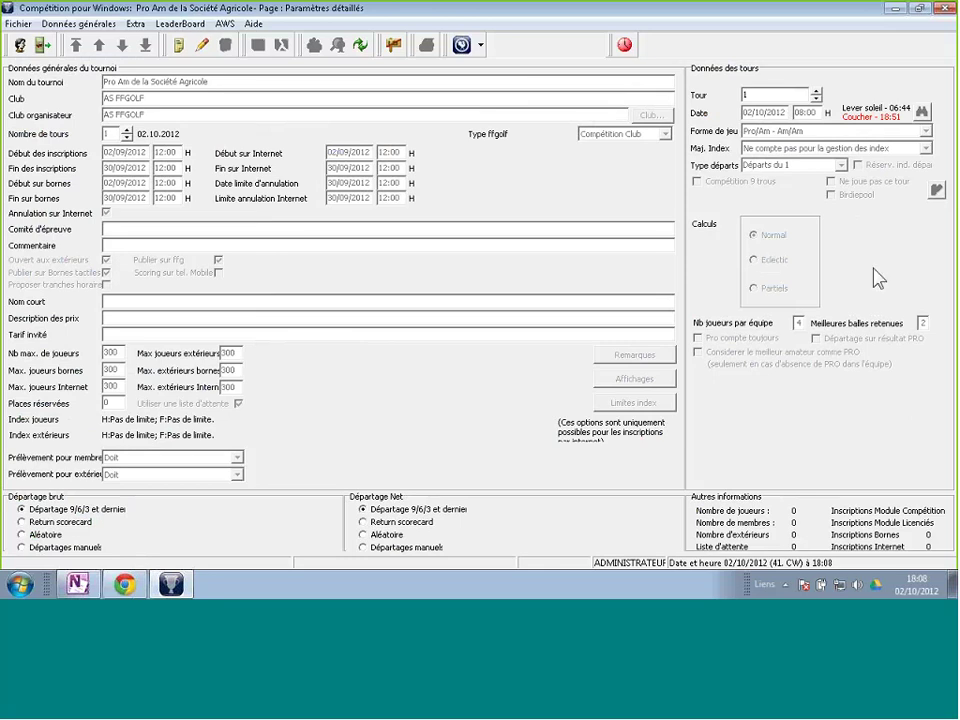
click(43, 46)
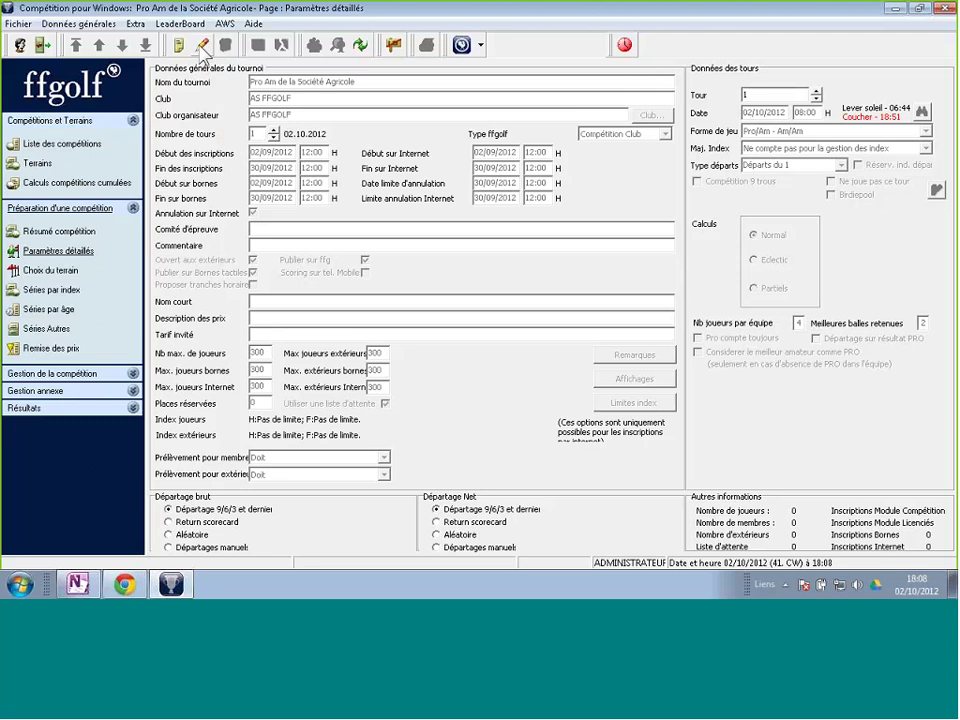
Make the detailed parameters editable, select the best balls retained value, and save the parameters
click(203, 50)
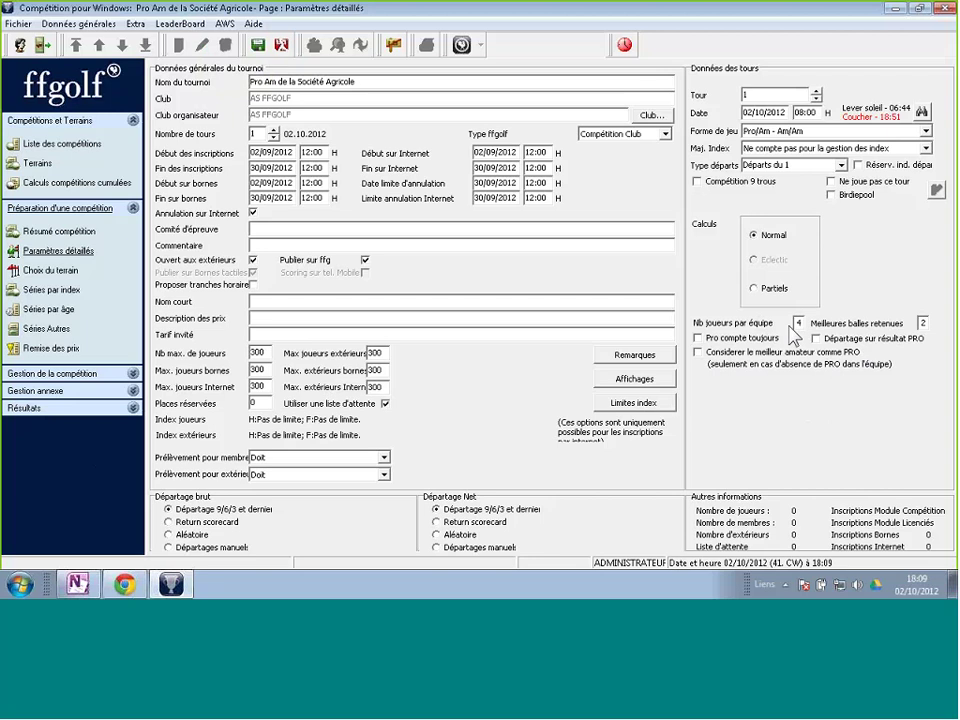
double_click(924, 322)
click(260, 46)
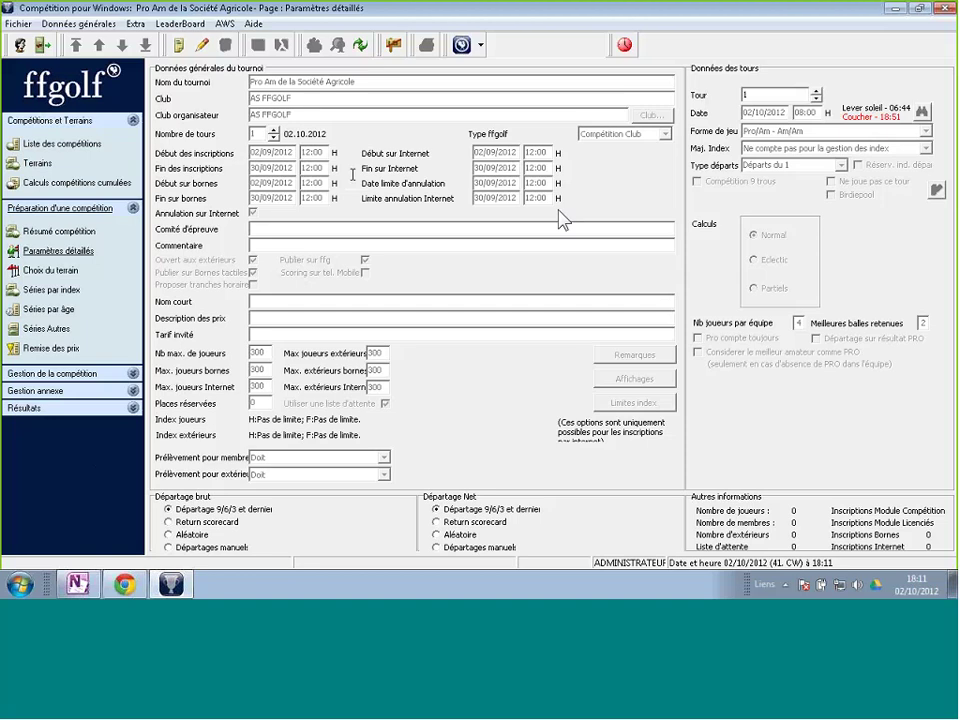
Add the (FFG) Lacanau course to the competition from the list of available courses
click(46, 272)
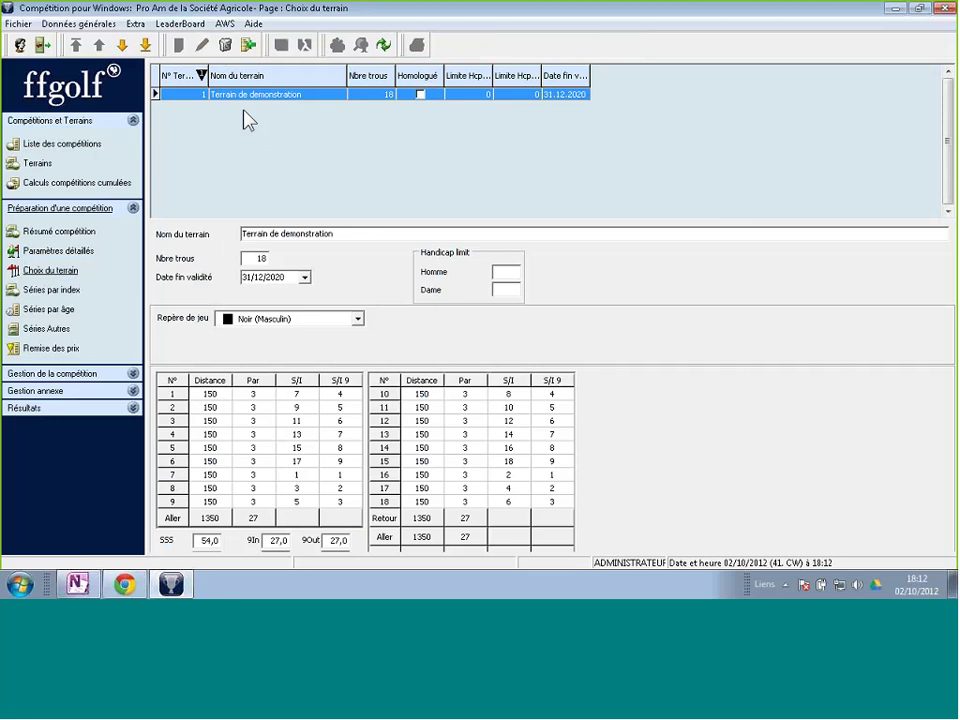
click(250, 46)
click(250, 46)
click(250, 47)
click(250, 47)
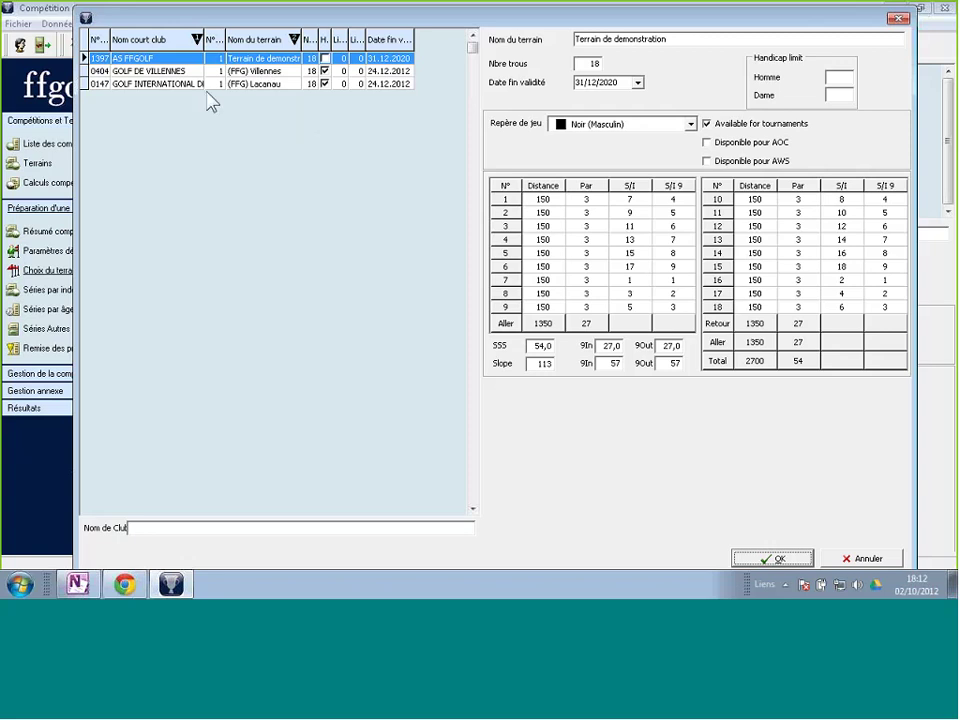
click(175, 84)
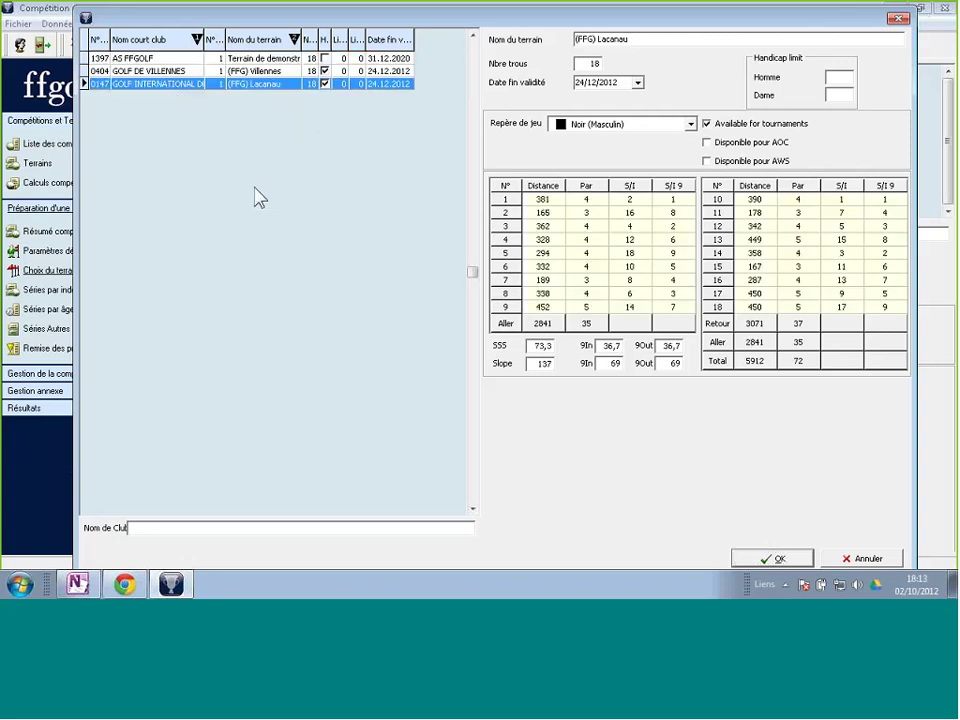
click(770, 558)
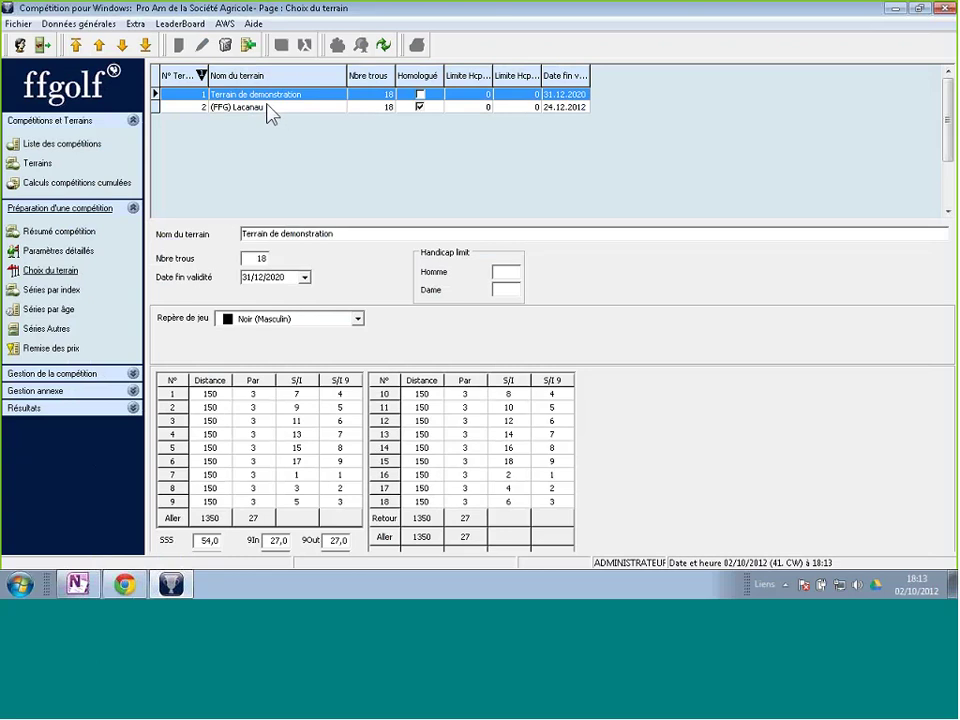
Delete Terrain de demonstration from the competition's courses and confirm the removal
click(225, 46)
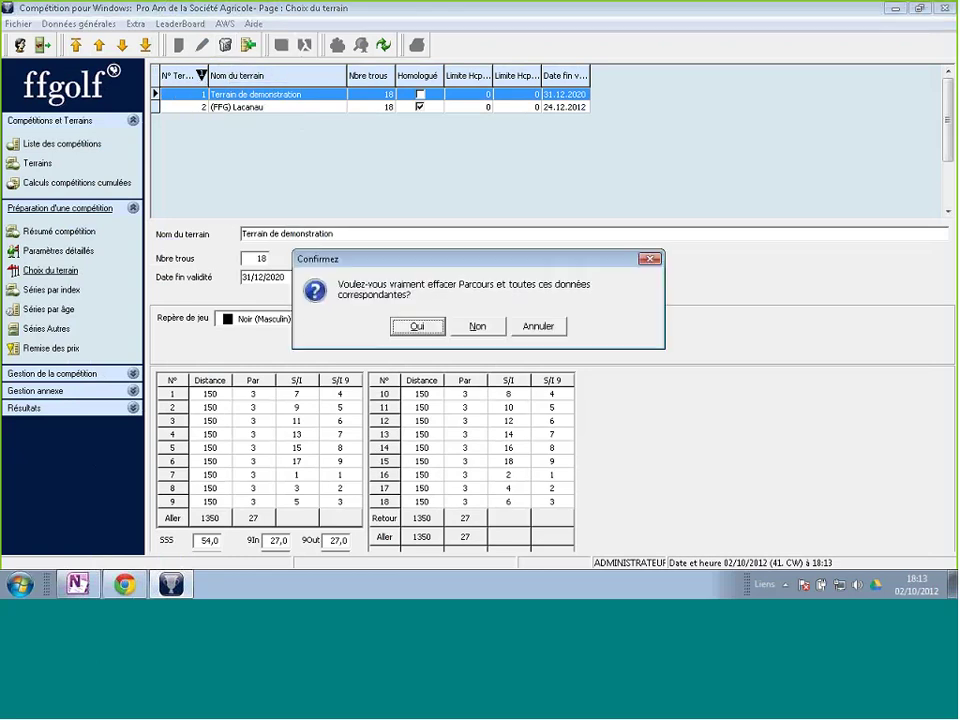
click(417, 327)
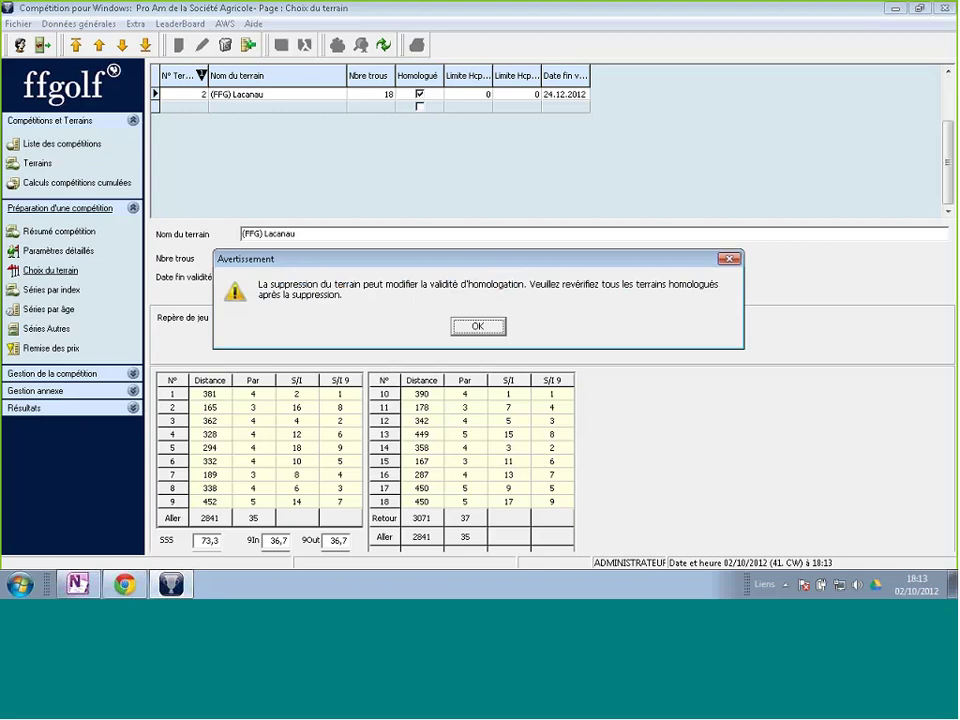
click(486, 328)
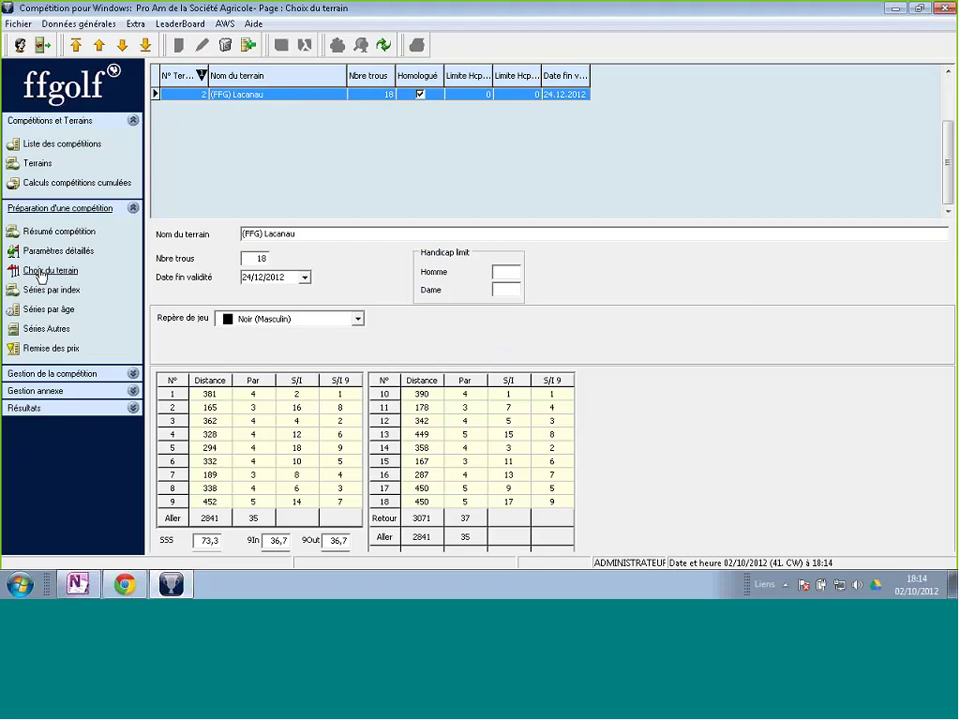
Check the general list of courses, return to the competition's course choice, and widen the course number column
click(38, 165)
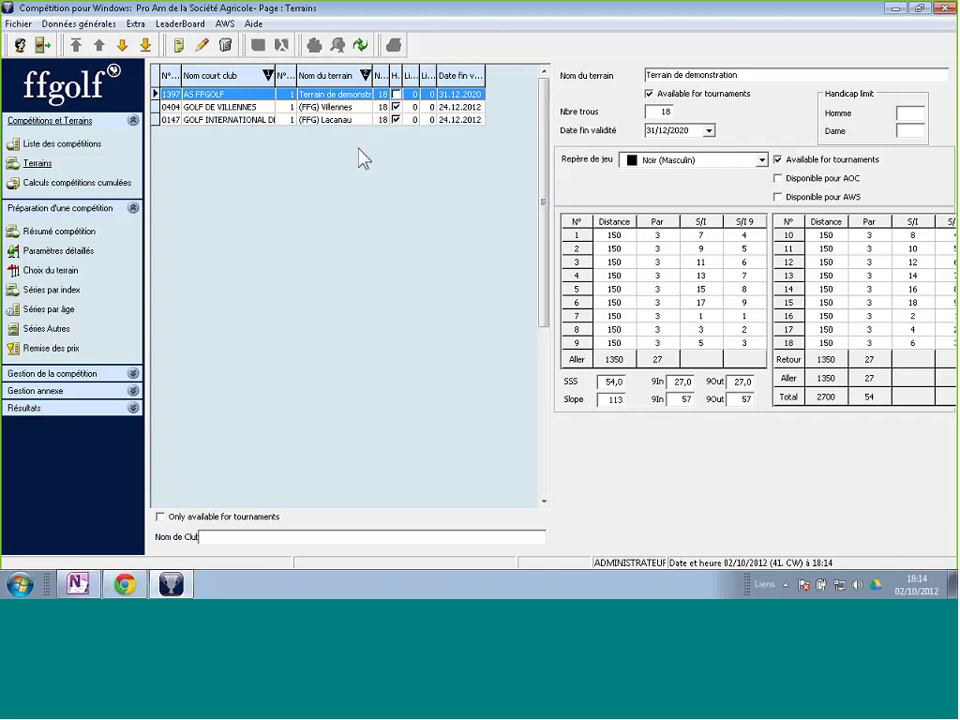
click(62, 272)
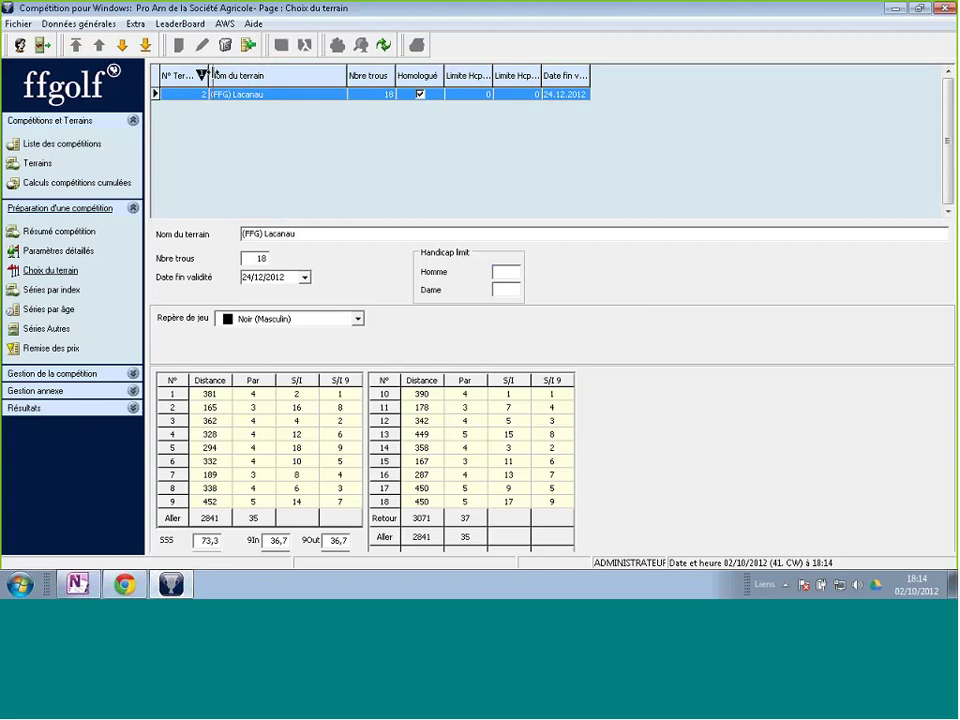
drag(207, 75, 212, 75)
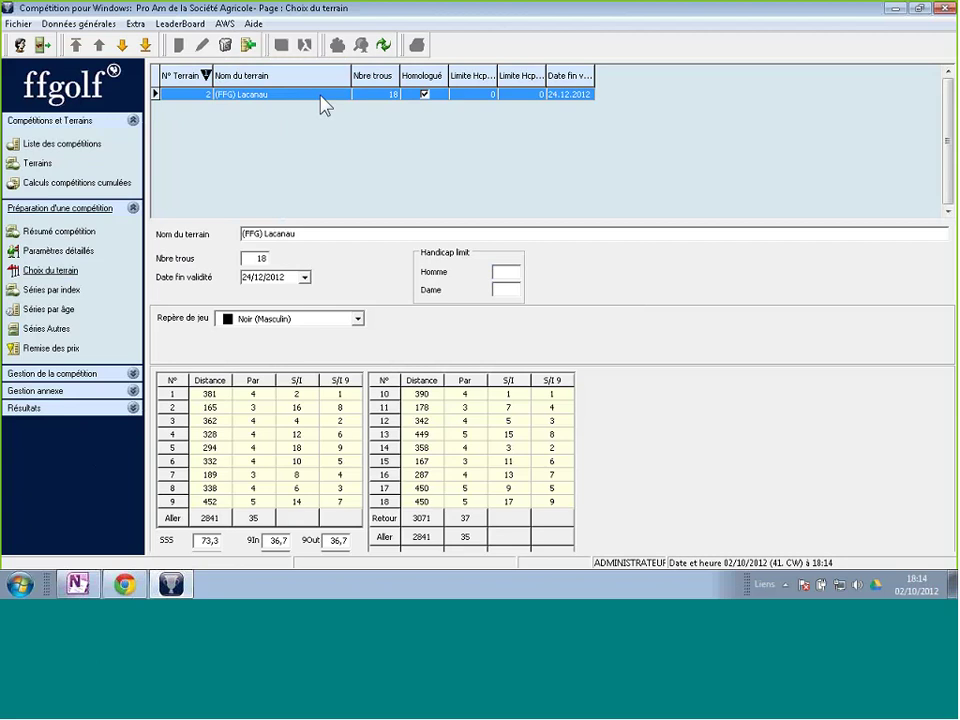
Open the series by index, examine the team series settings, and return to the Simple view
click(45, 291)
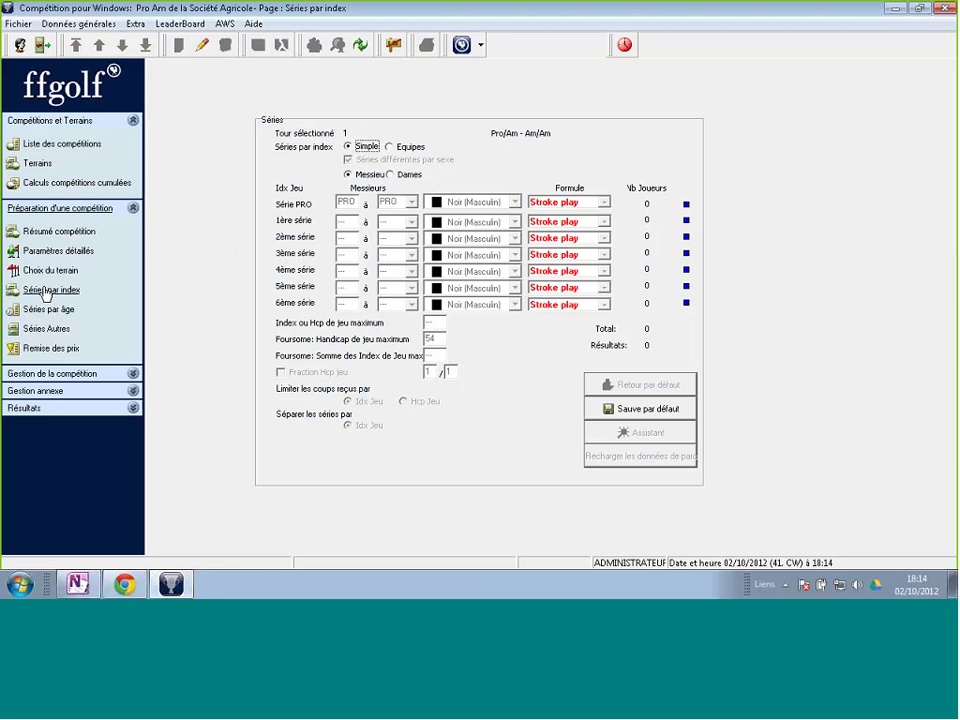
click(45, 291)
click(390, 147)
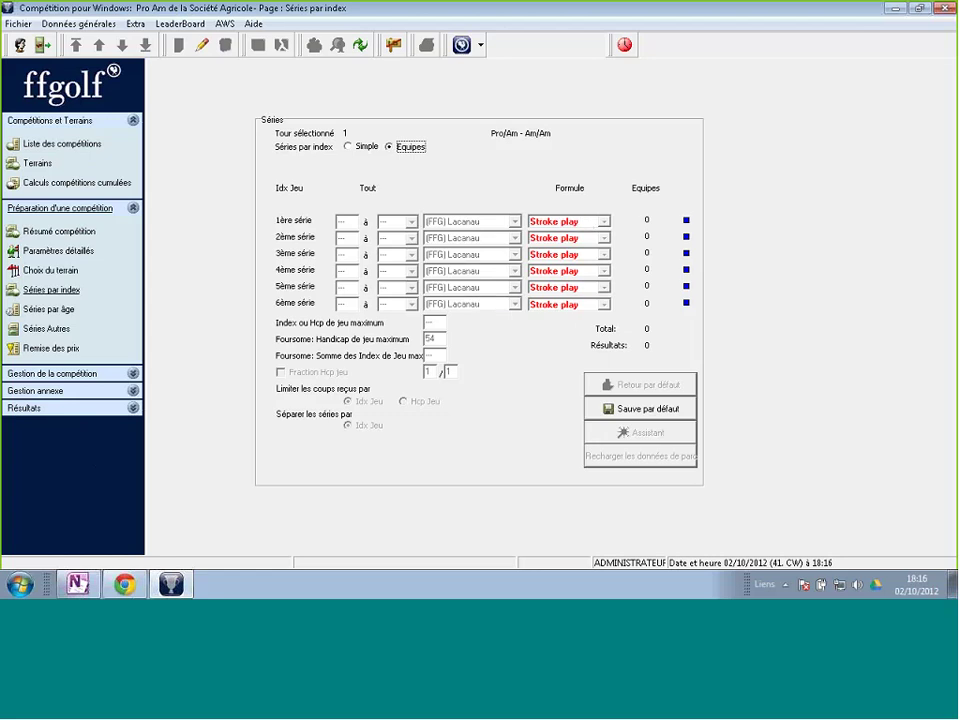
click(351, 148)
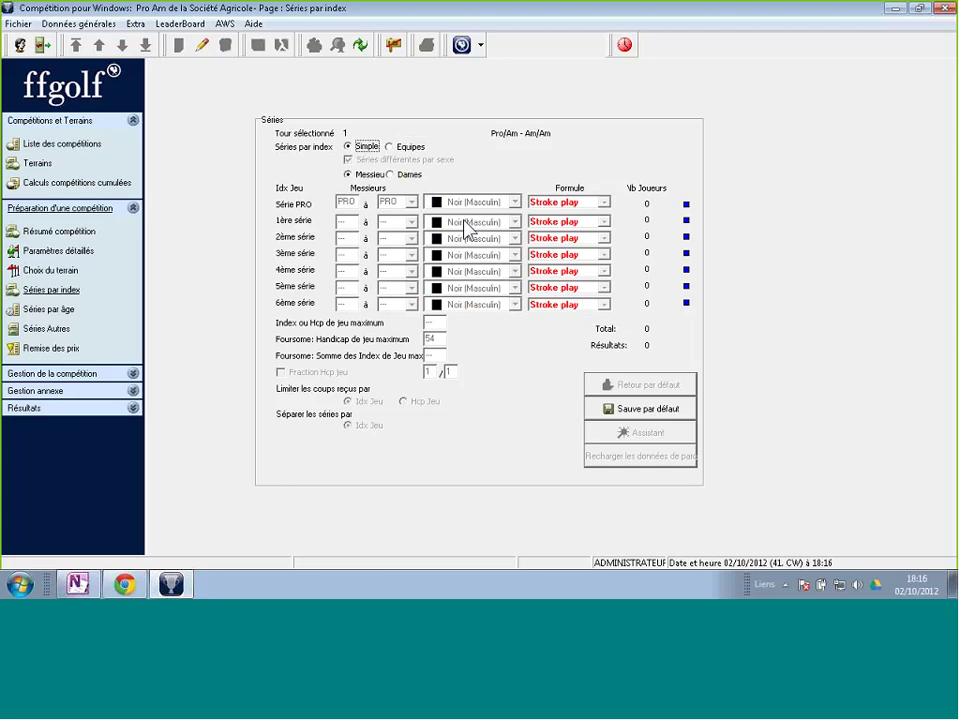
Edit the men's individual series, keeping Noir (Masculin) for the PRO series and setting the first series' tee to Jaune (Masculin)
click(203, 50)
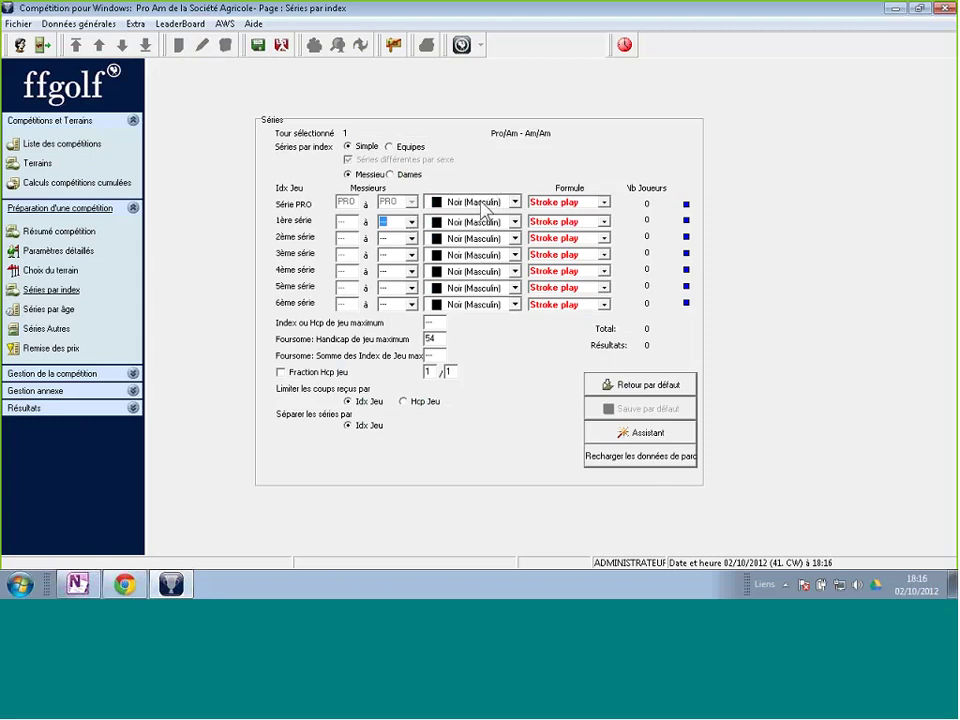
click(467, 204)
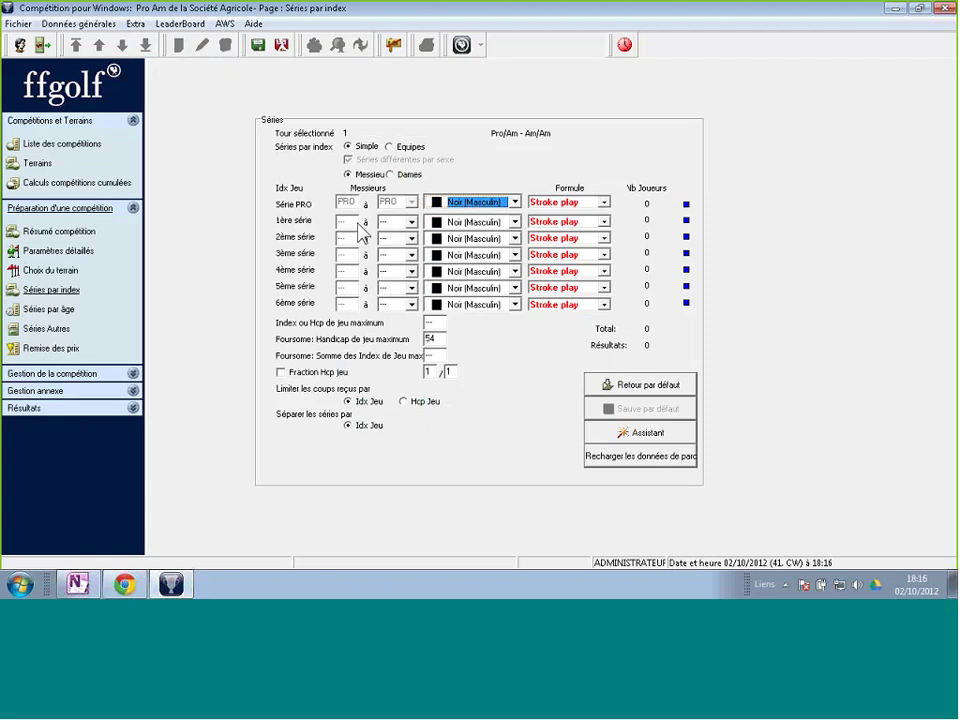
click(442, 222)
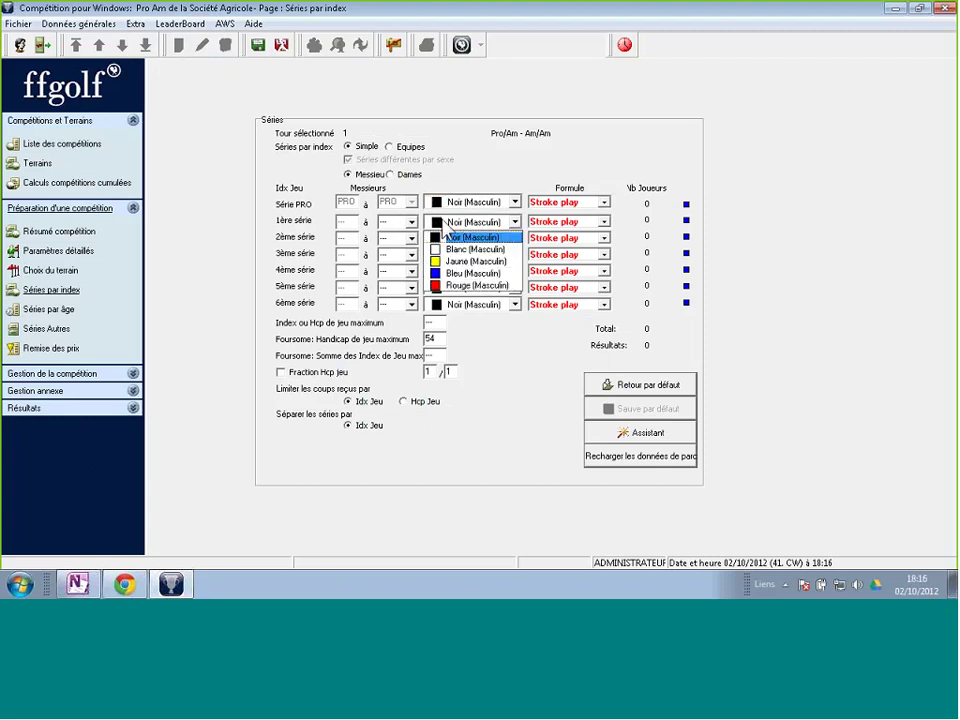
click(460, 261)
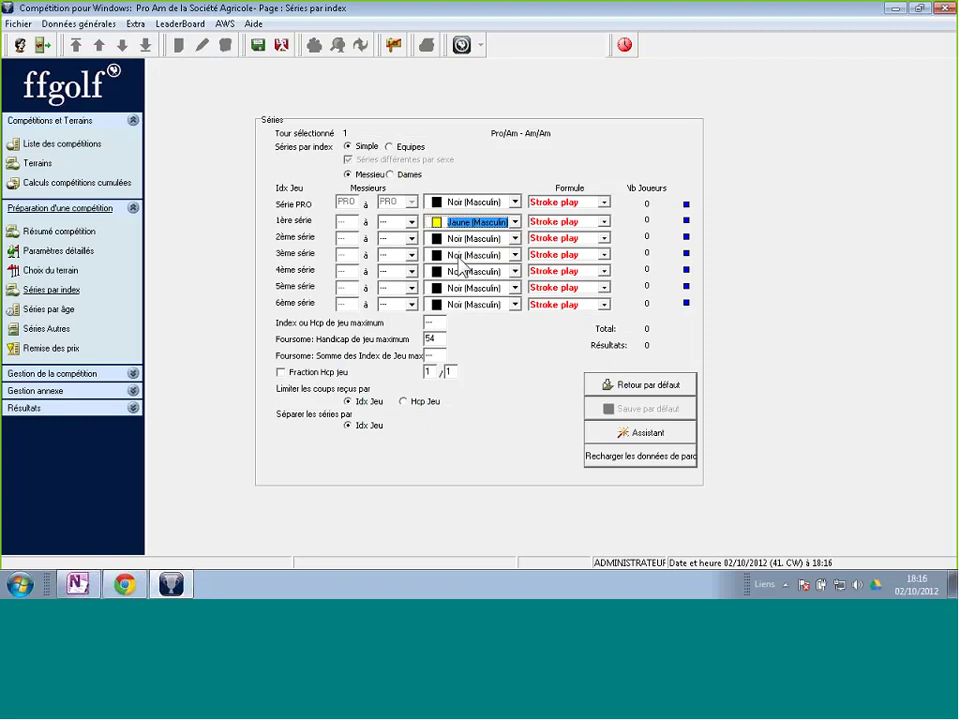
Limit the first men's series to index 18 with Blanc (Masculin), and set the second series' tee to Jaune (Masculin)
click(390, 223)
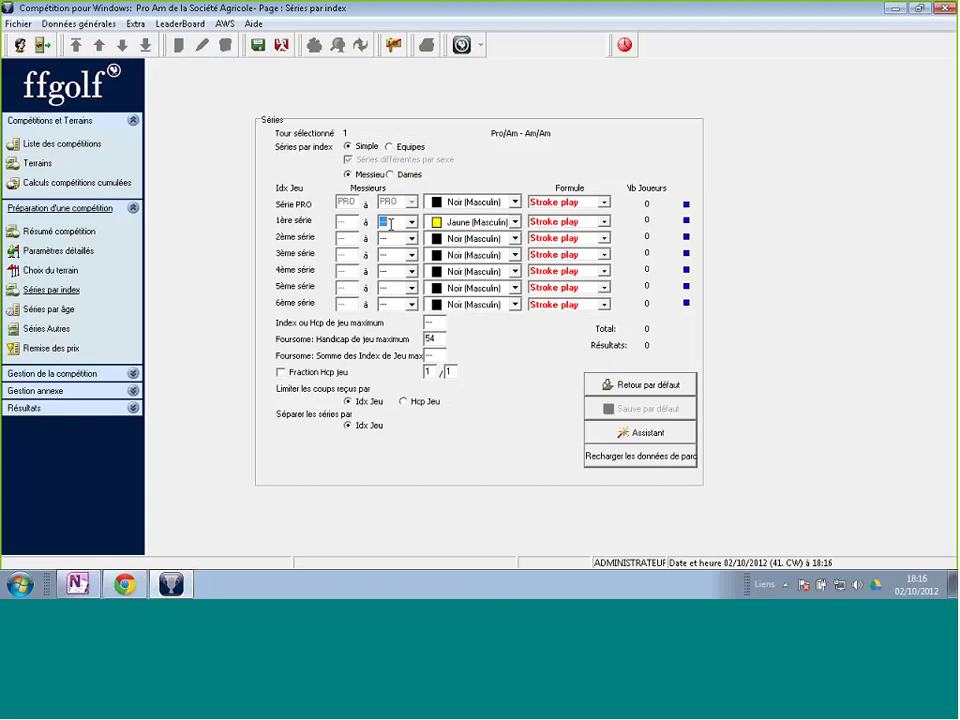
text(18)
key(Return)
click(456, 238)
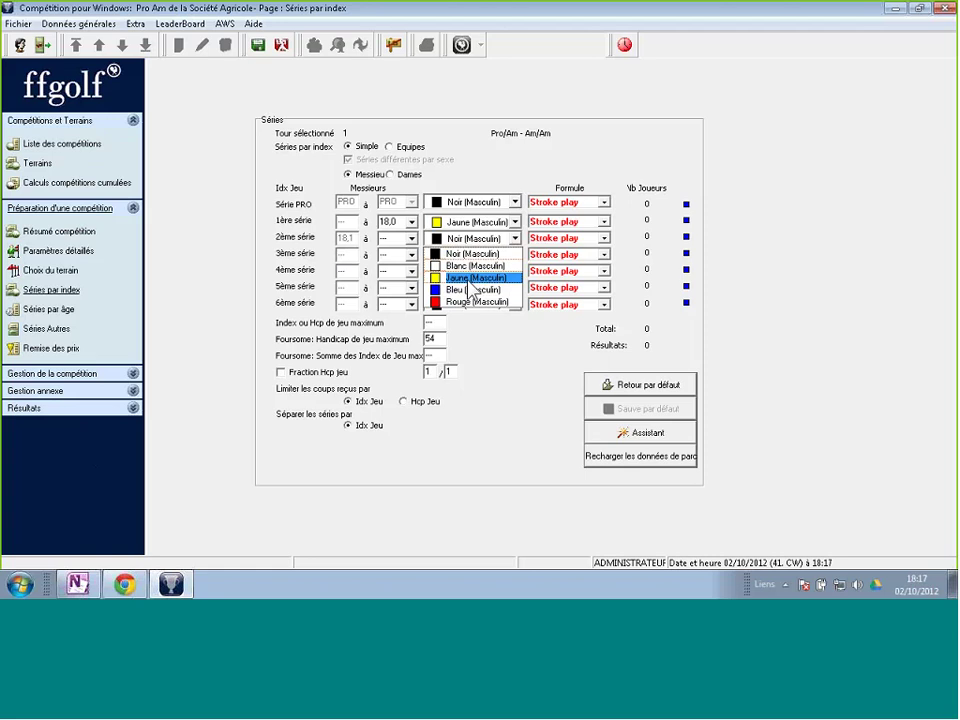
click(475, 232)
click(474, 224)
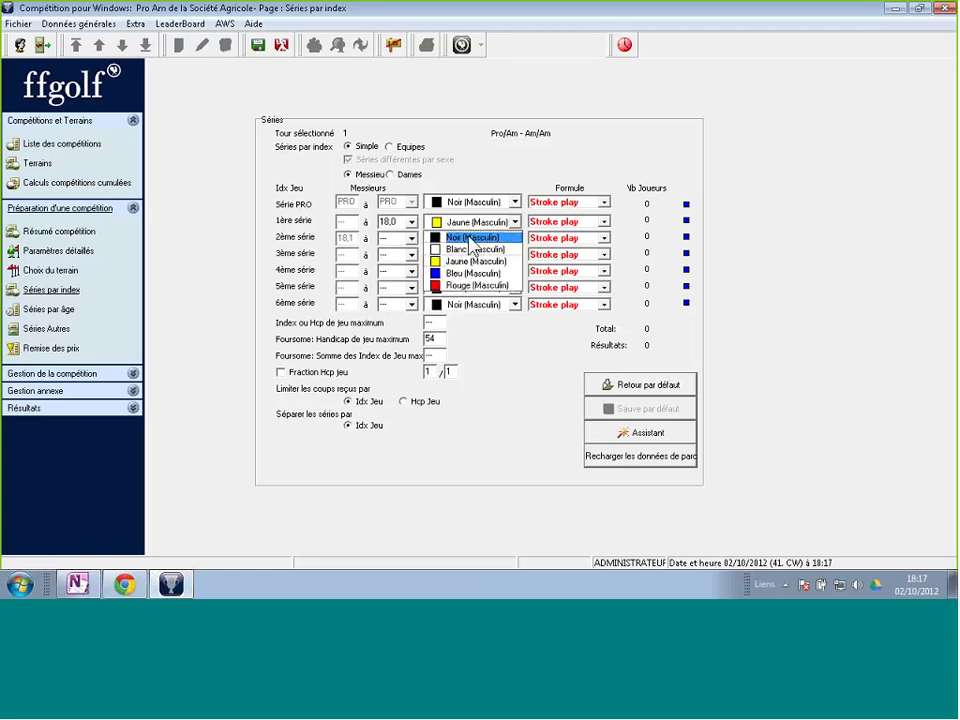
click(472, 252)
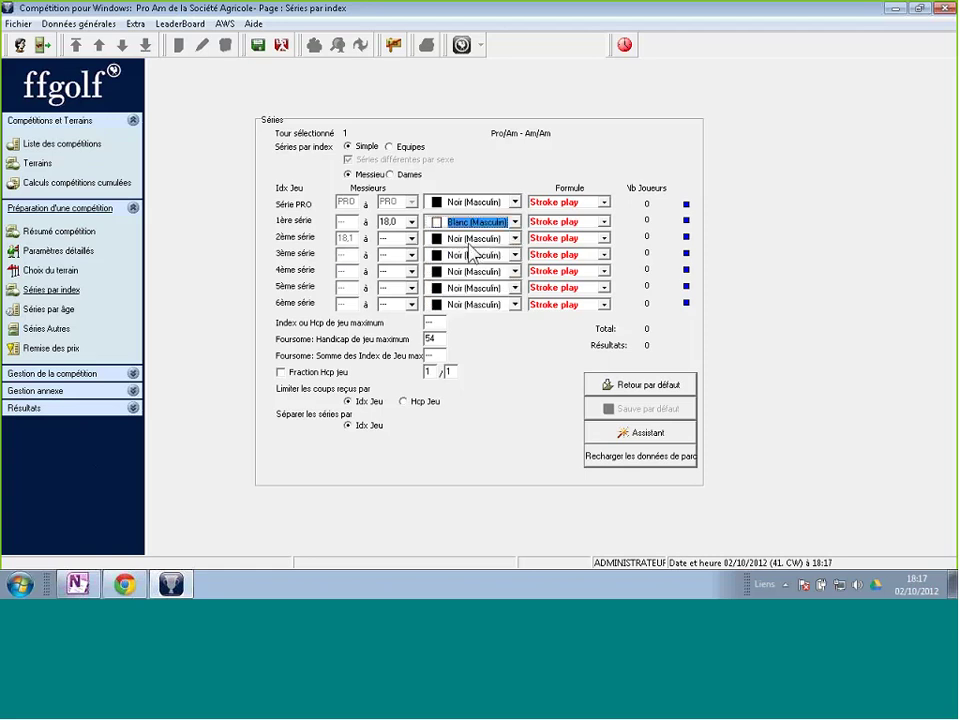
click(474, 238)
click(478, 278)
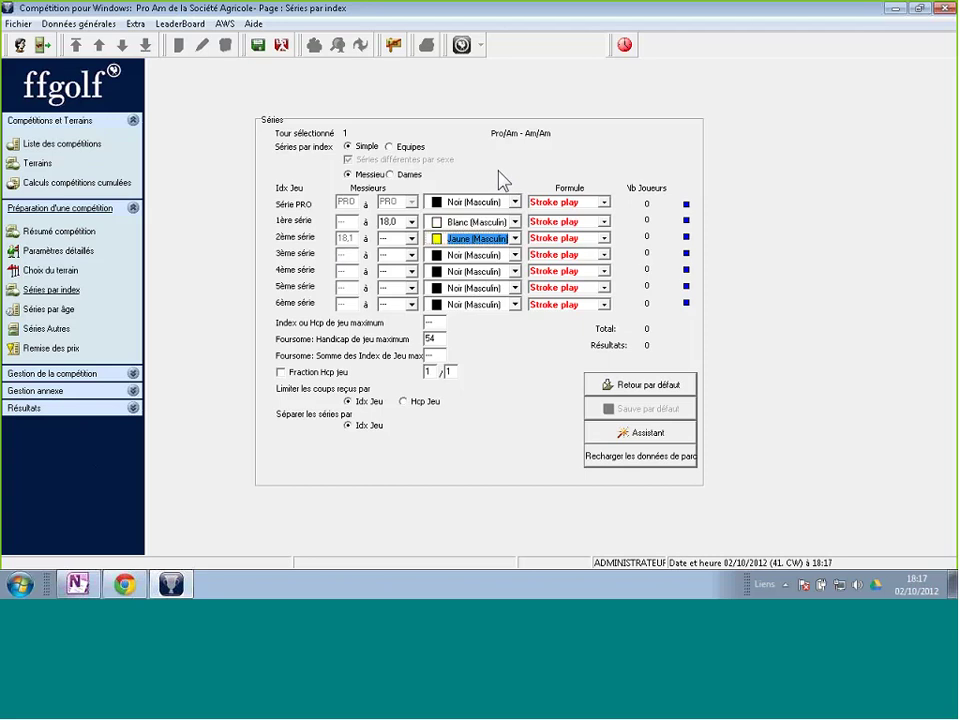
Clear the first men's series' upper index limit and set its tee to Jaune (Masculin)
click(388, 221)
text(1)
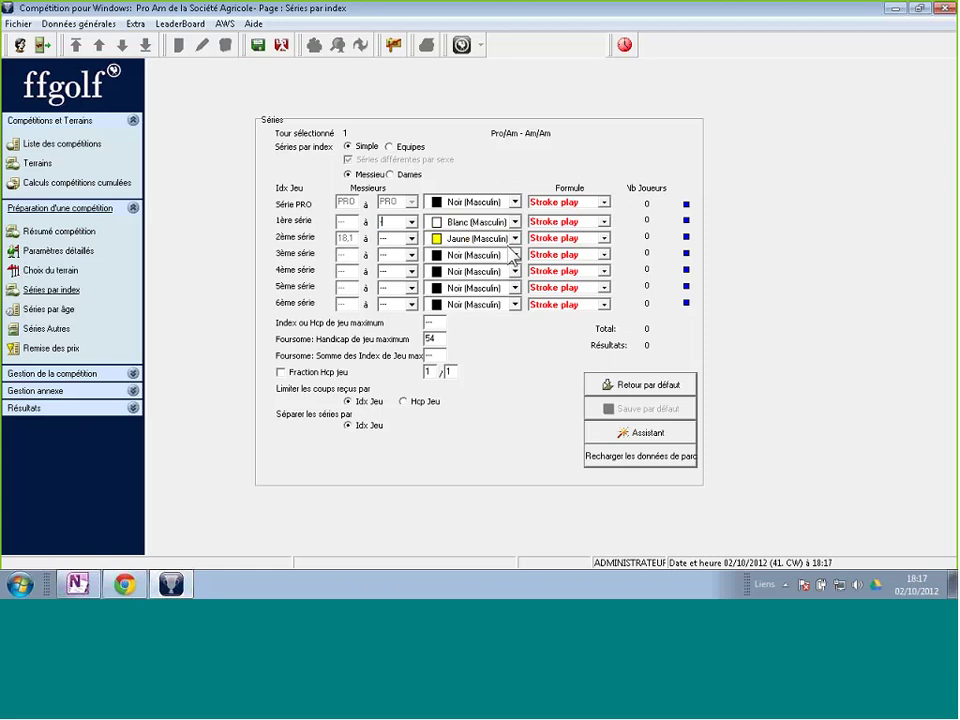
key(BackSpace)
key(Tab)
click(497, 222)
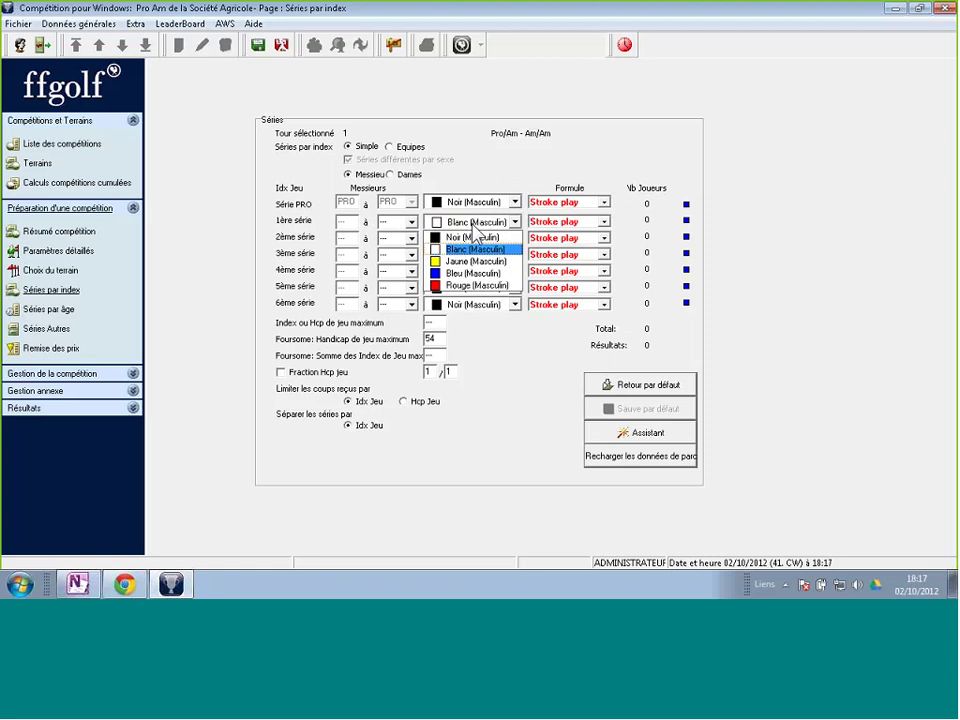
click(470, 261)
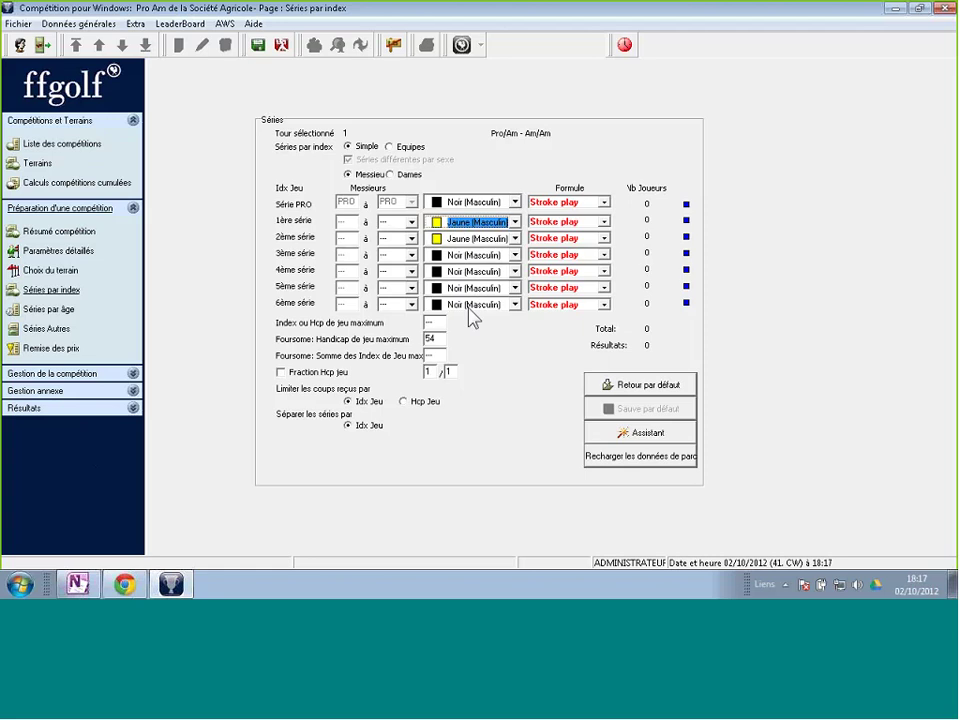
Set the playing tee of the third through sixth men's series to Jaune (Masculin)
click(472, 255)
click(472, 283)
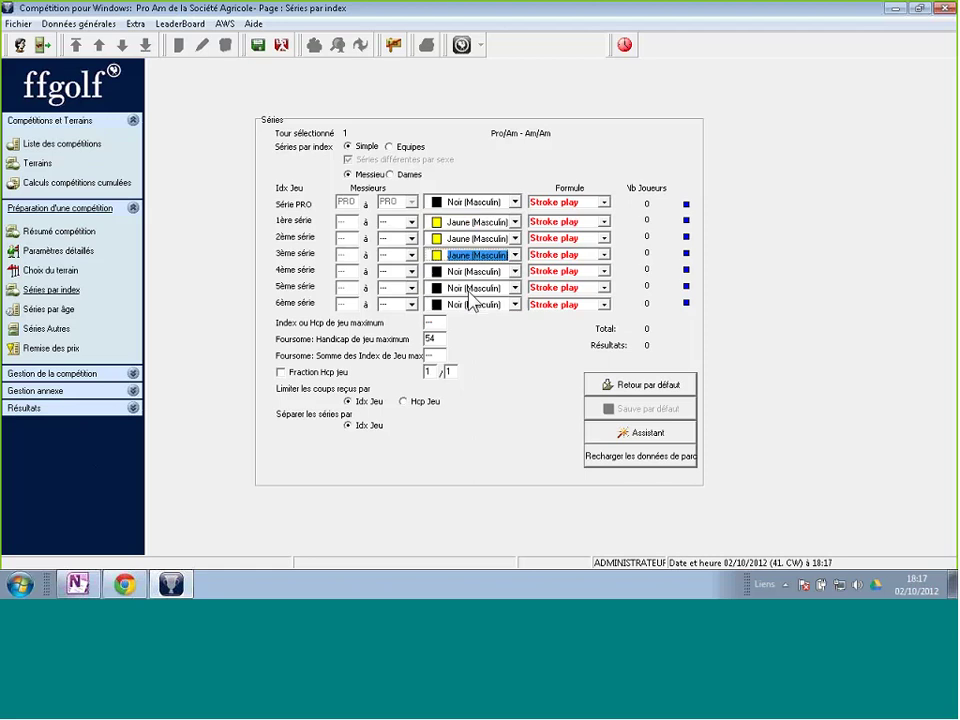
click(474, 271)
click(474, 307)
click(474, 288)
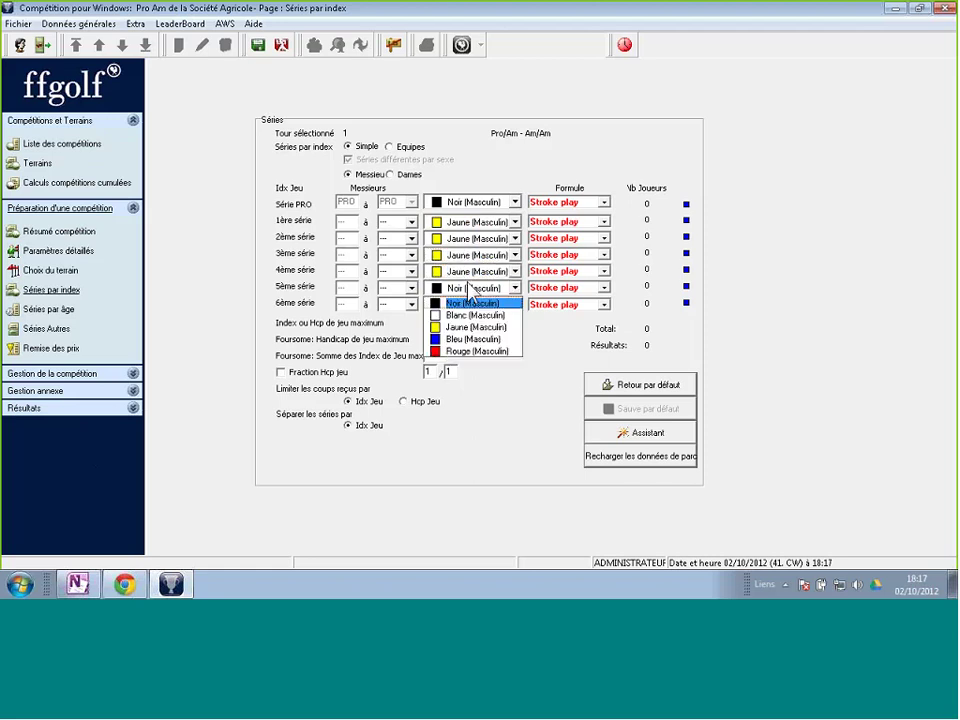
click(474, 327)
click(474, 304)
click(470, 343)
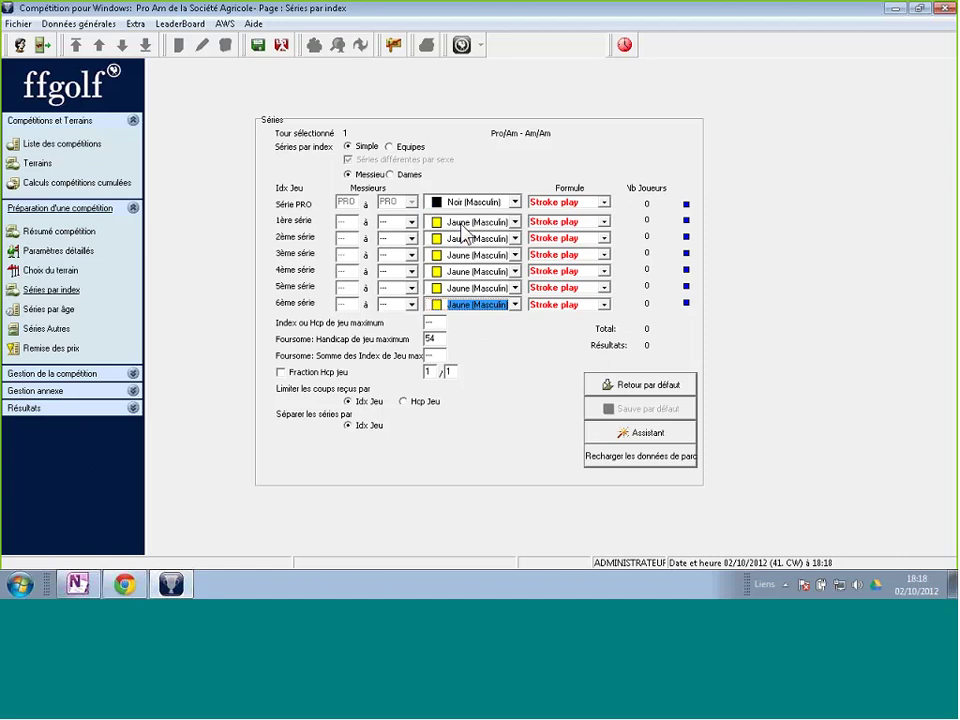
In the women's series, keep Bleu (Féminin) for the PRO series, set the first series to Rouge (Féminin), and save
click(399, 175)
click(391, 177)
click(483, 204)
click(482, 213)
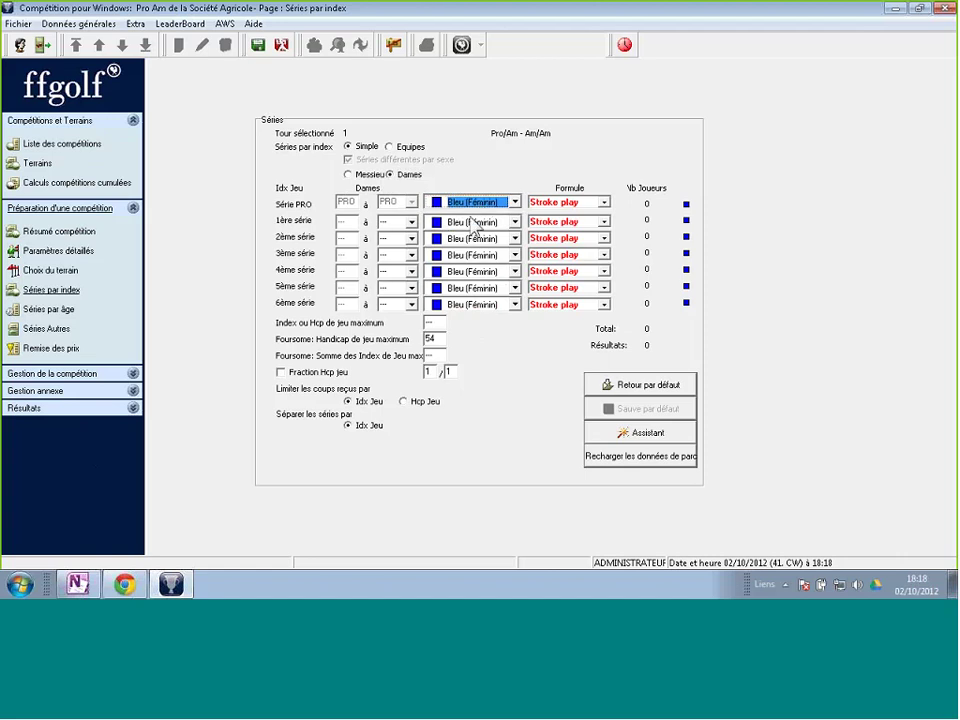
click(478, 238)
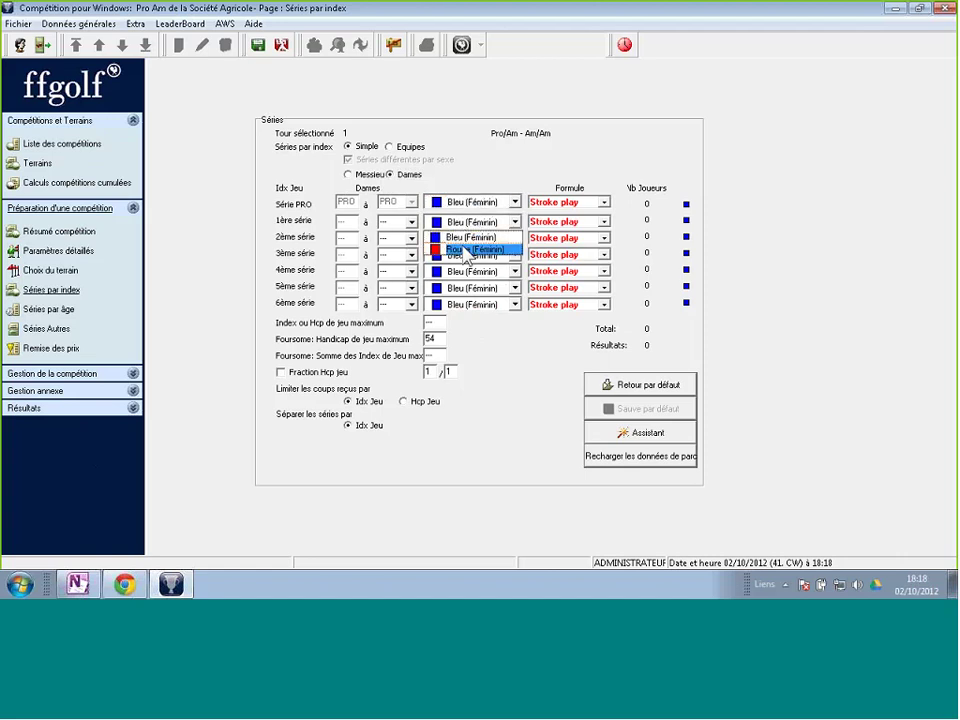
click(468, 249)
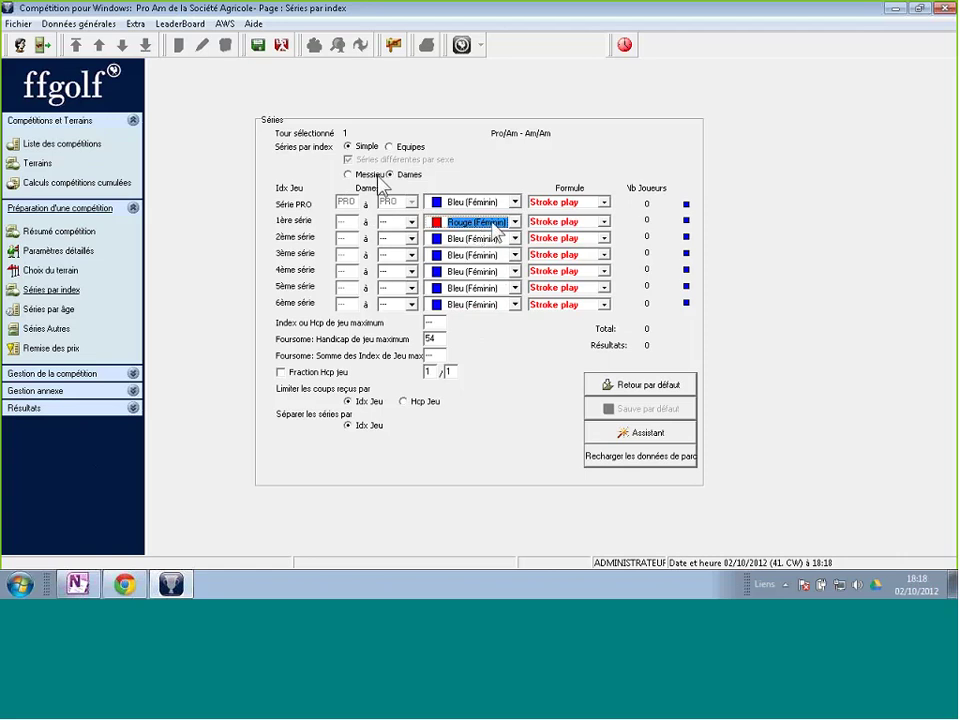
click(258, 46)
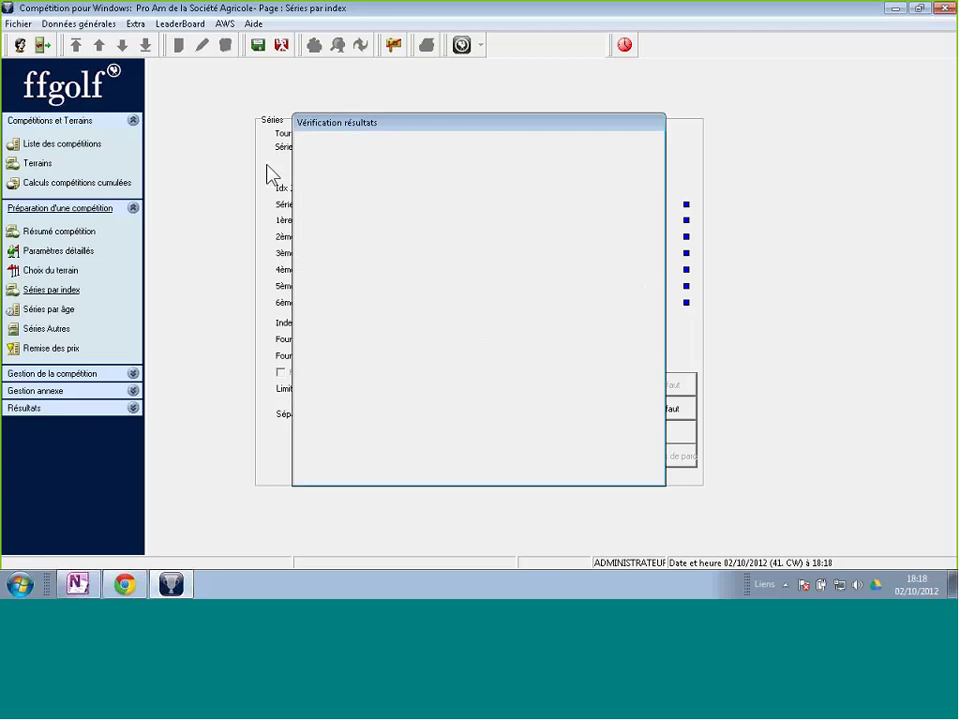
click(418, 176)
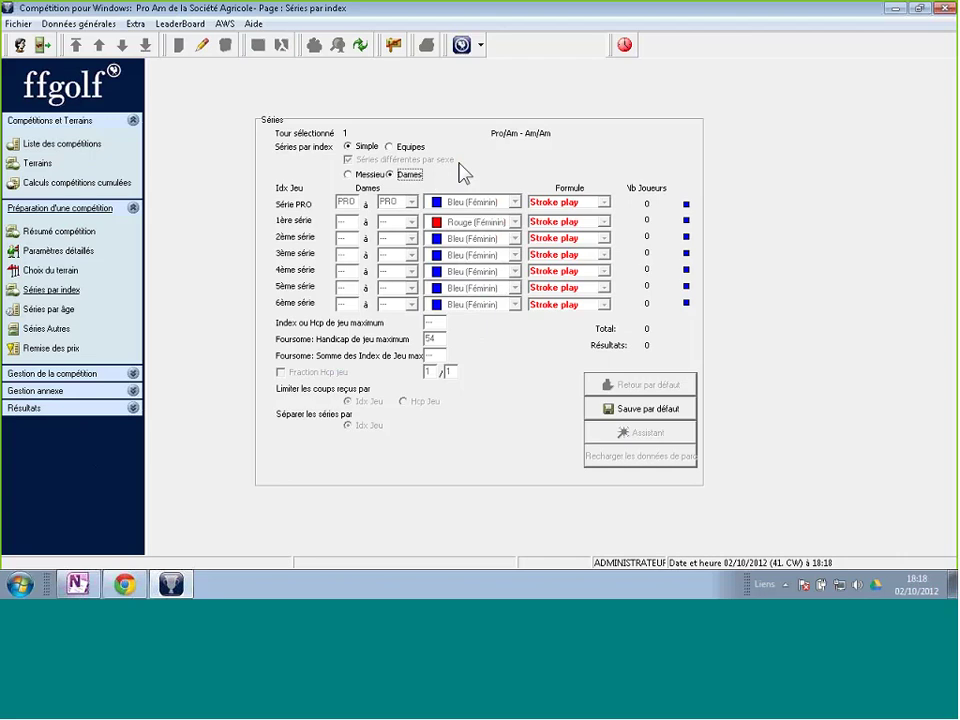
Reopen the series for editing and set the men's maximum index or playing handicap to 18
click(202, 44)
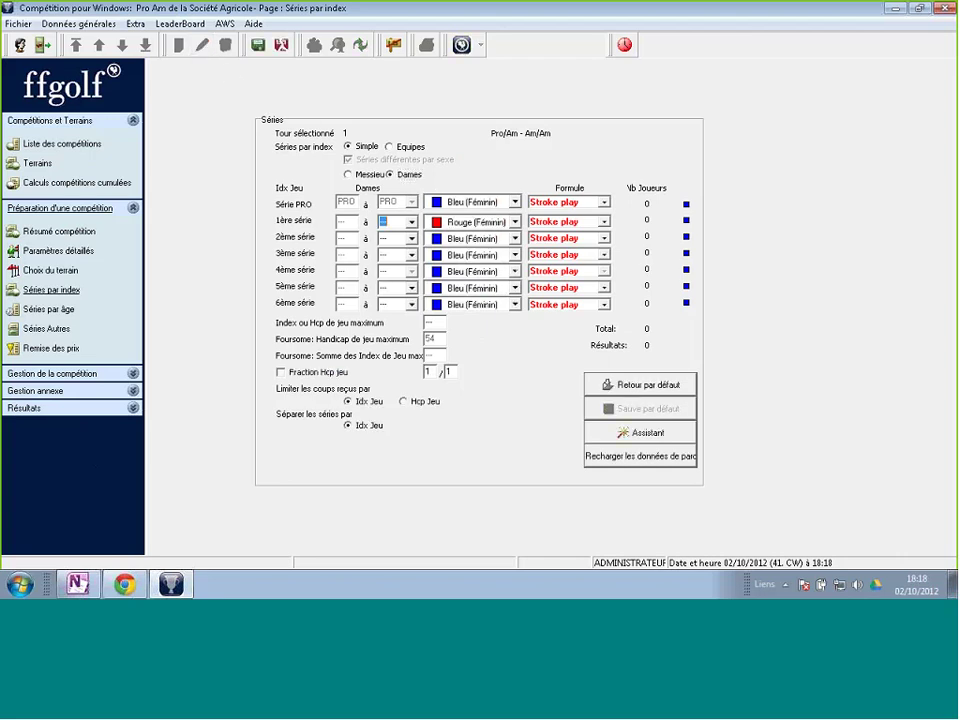
click(348, 175)
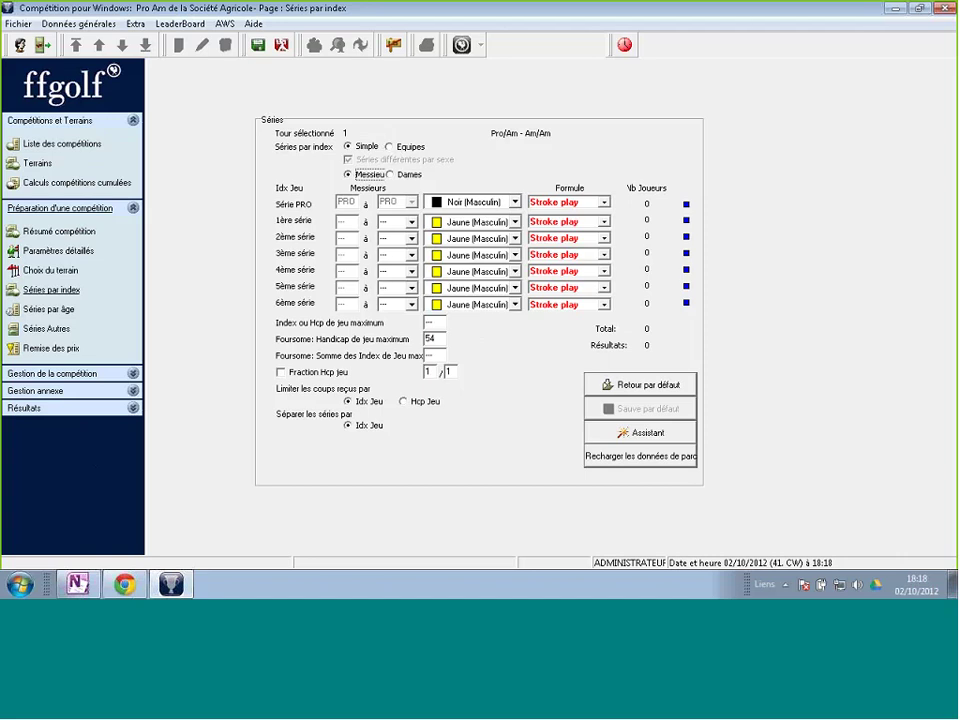
click(434, 322)
double_click(434, 322)
text(18)
key(Tab)
Enable the men's playing handicap fraction and set it to 3/4
click(281, 372)
click(430, 372)
text(3)
text(4)
double_click(451, 373)
key(shift+Tab)
Reset the men's playing handicap fraction to 1/1 and disable it
click(282, 372)
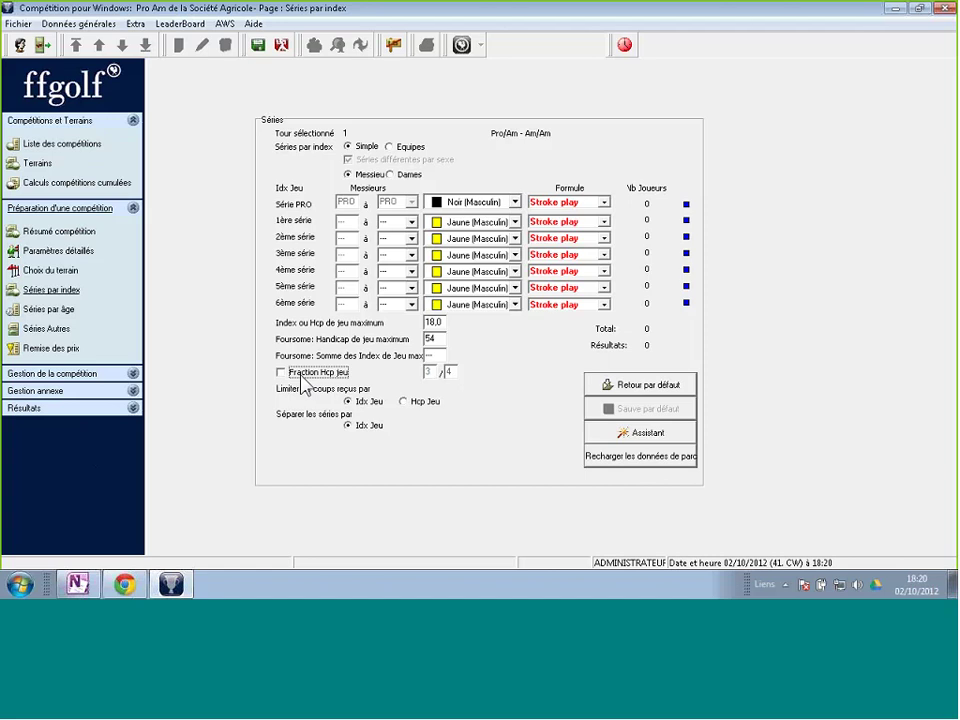
click(301, 375)
click(427, 372)
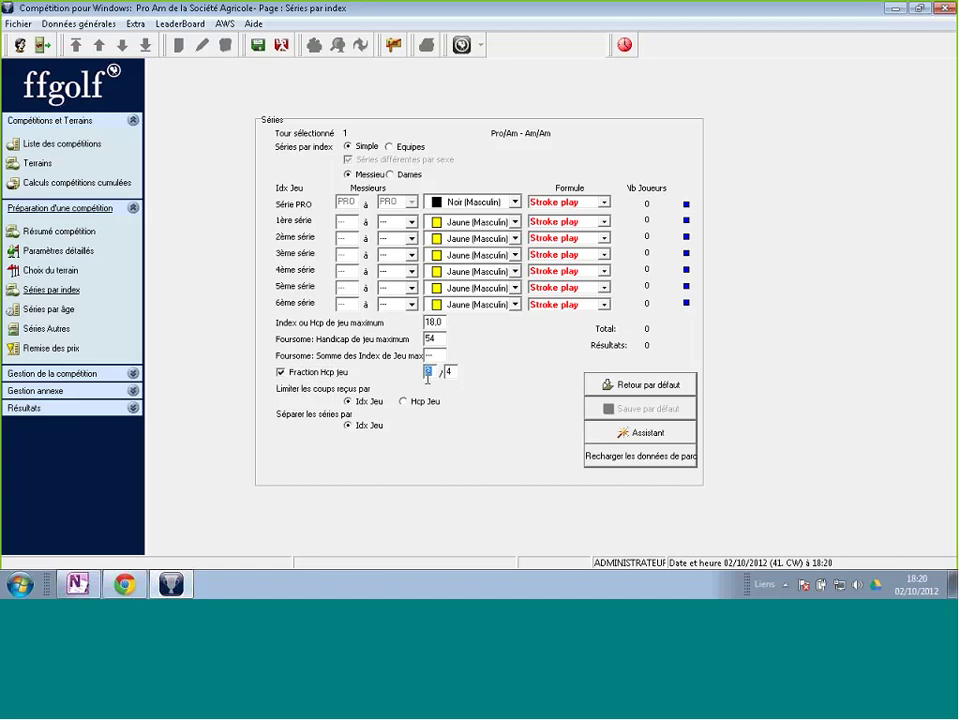
text(1)
key(Tab)
click(301, 373)
Set the women's maximum index or playing handicap to 18 and save the series settings
click(392, 175)
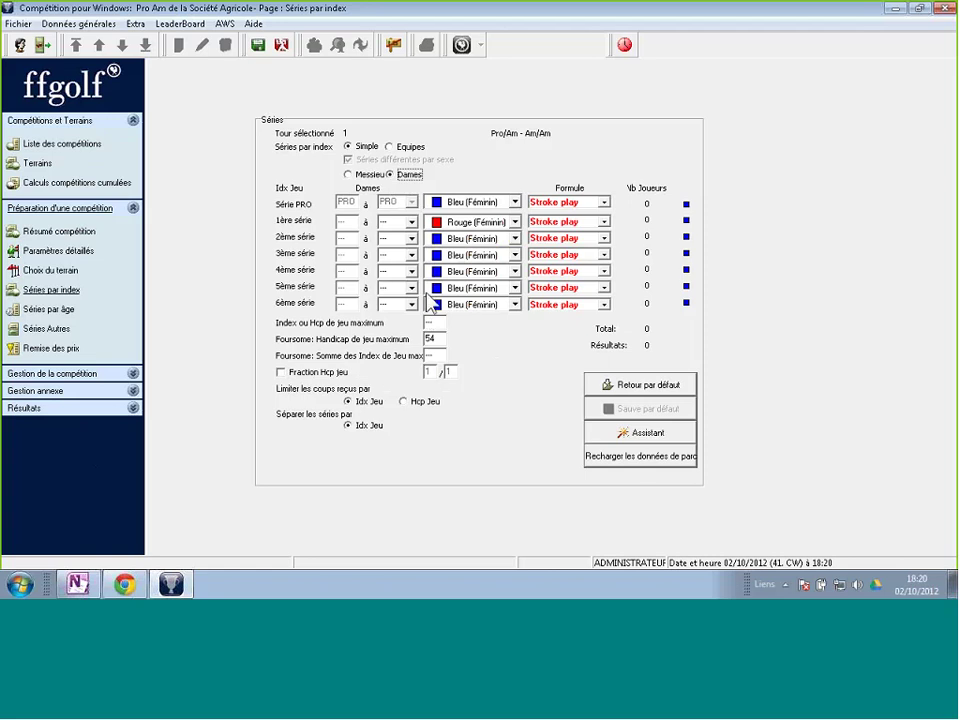
click(348, 174)
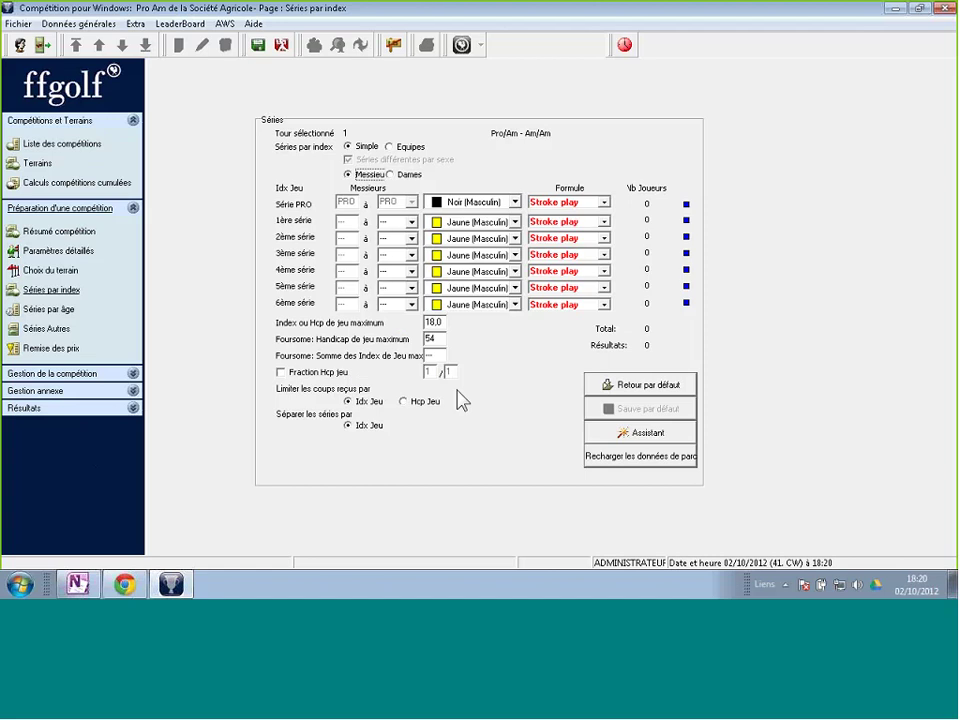
click(412, 176)
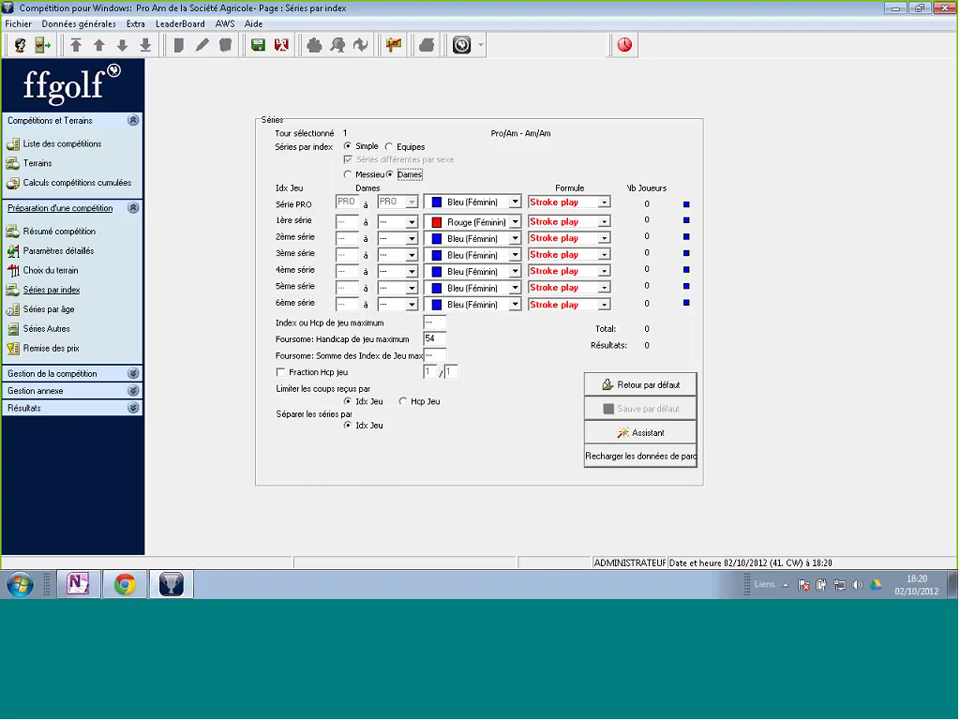
click(437, 321)
text(18)
click(256, 47)
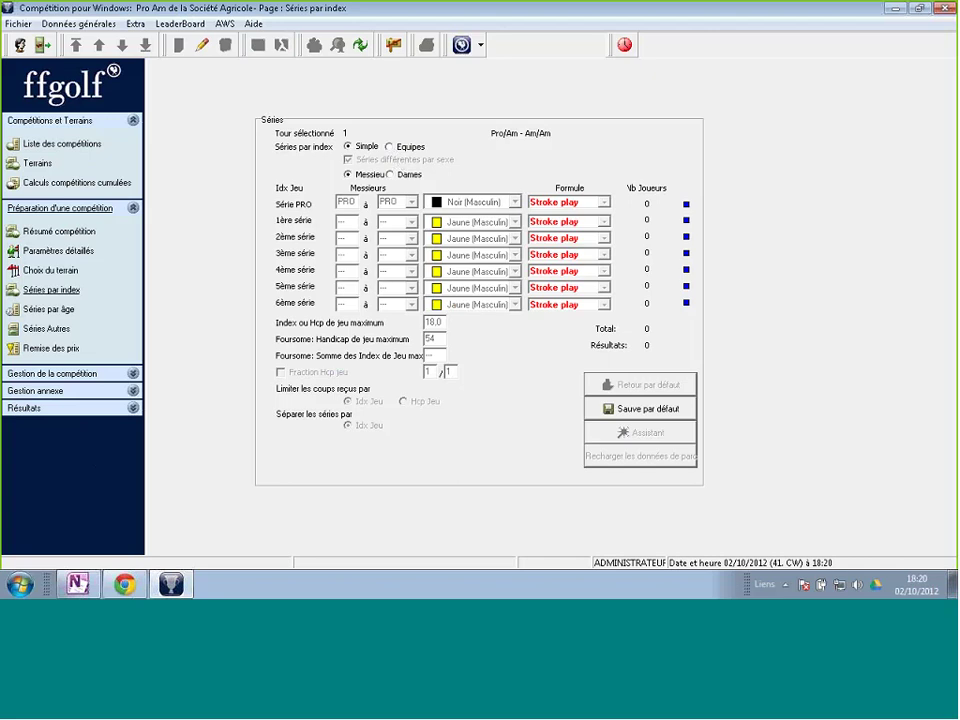
Open the competition's registrations and scorecards, start player registration in team mode, and enlarge the list of registered competitors
click(78, 378)
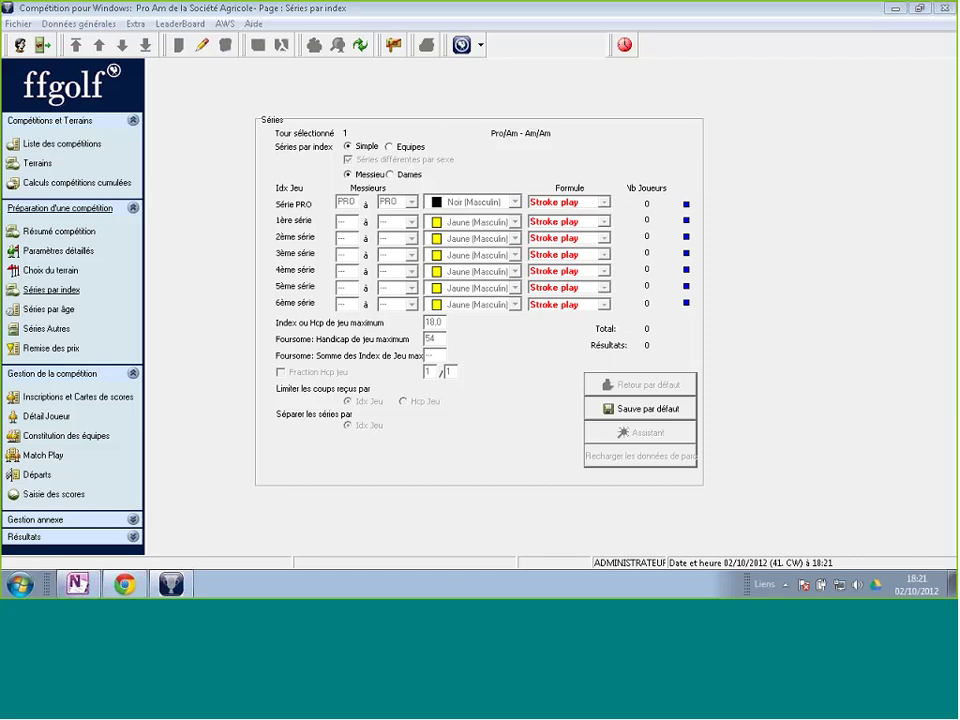
click(92, 398)
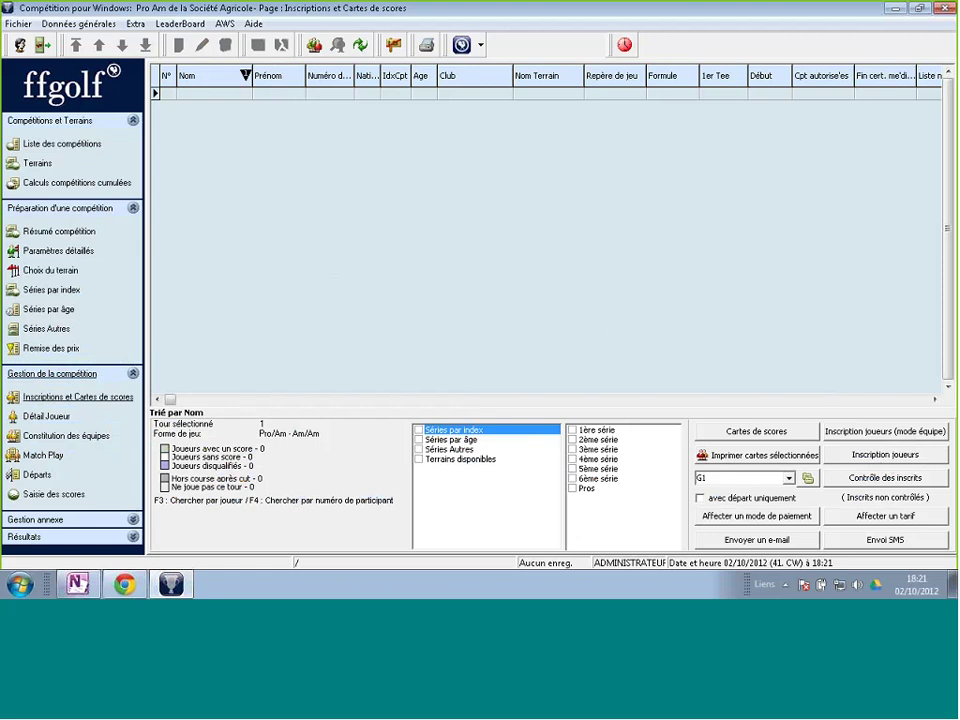
click(73, 441)
click(899, 437)
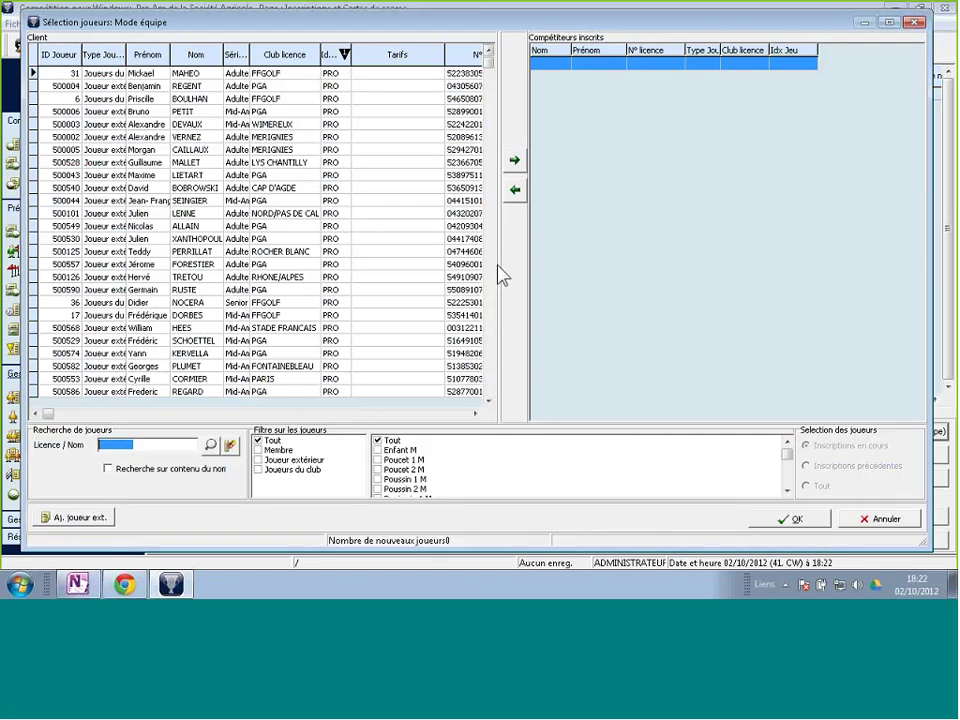
drag(497, 272, 483, 268)
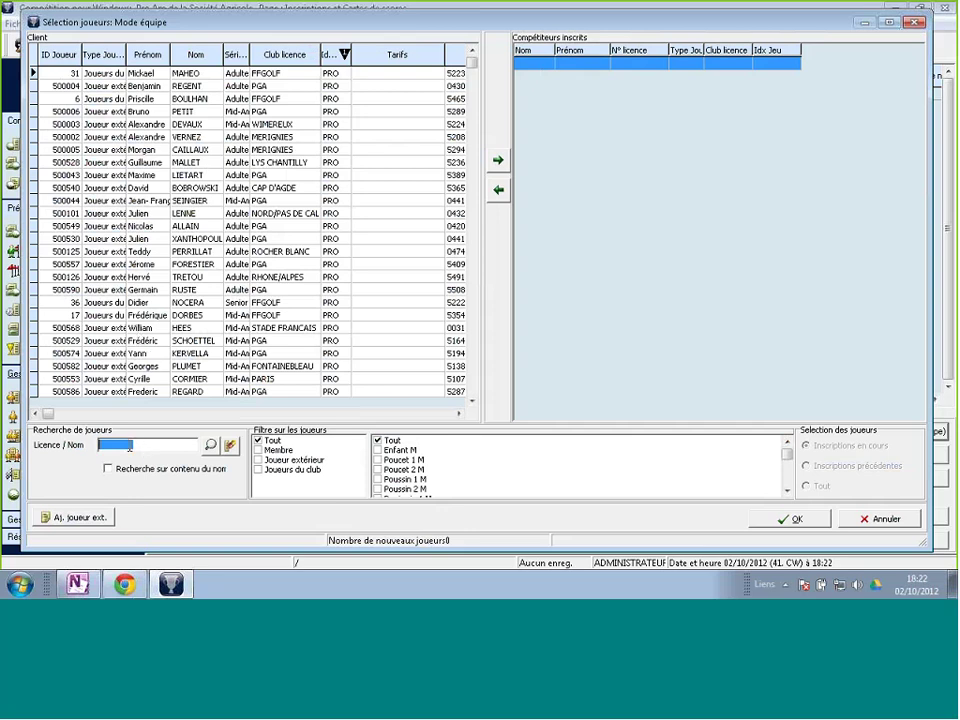
Search for the PGA professional by the start of the surname and add him to the registered competitors
text(xan)
key(Return)
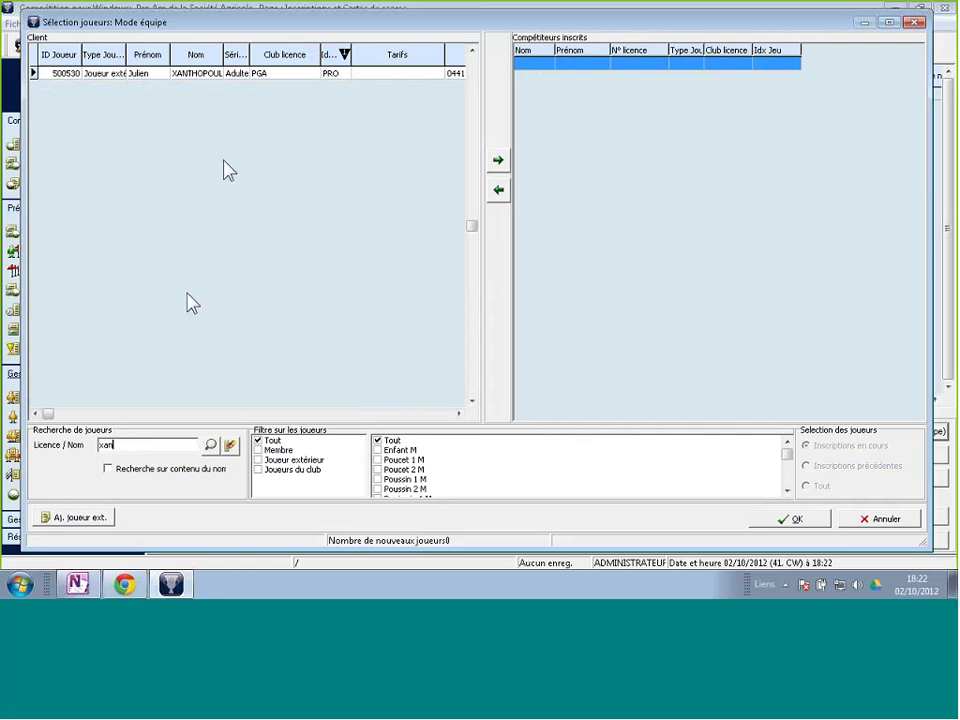
click(200, 80)
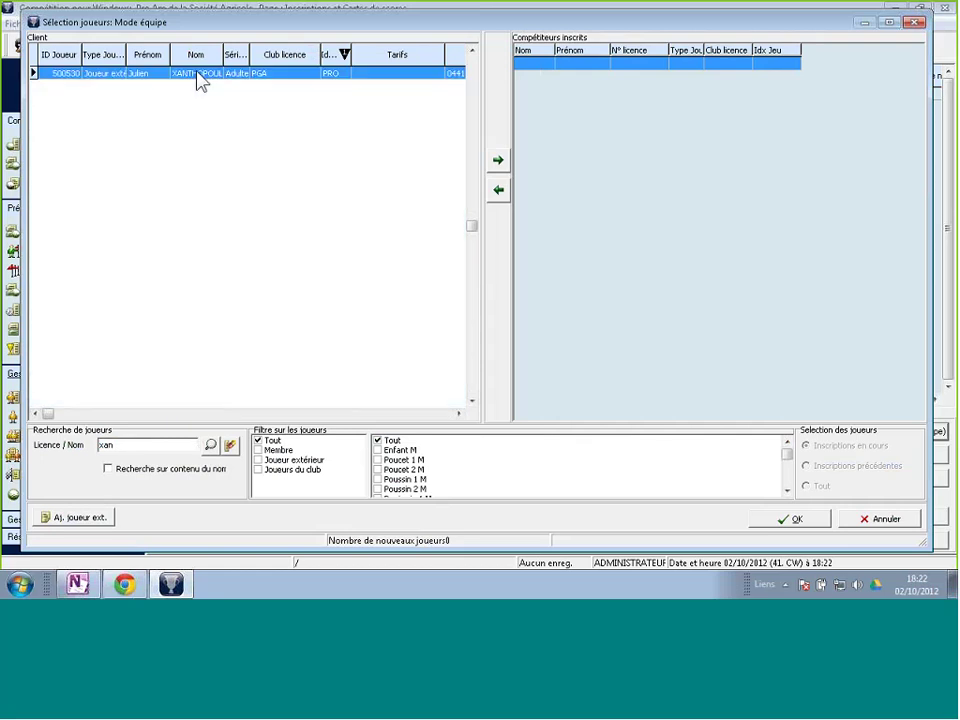
click(557, 78)
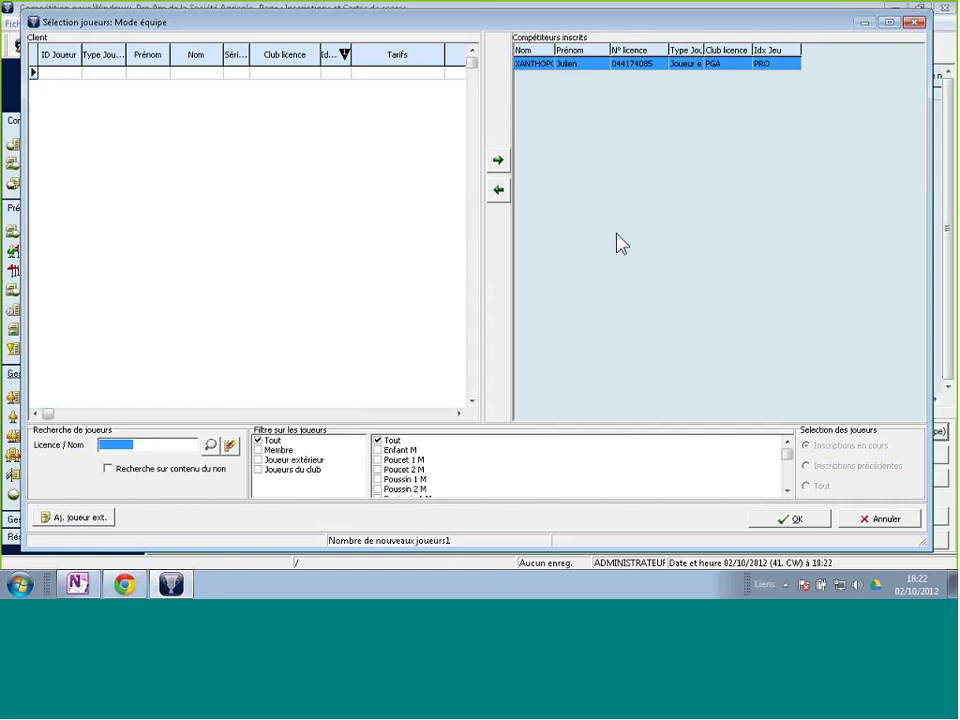
List the players whose surname starts with "le", widen the player type column, and register the Lacanau amateur with index 8,6
text(le)
key(Return)
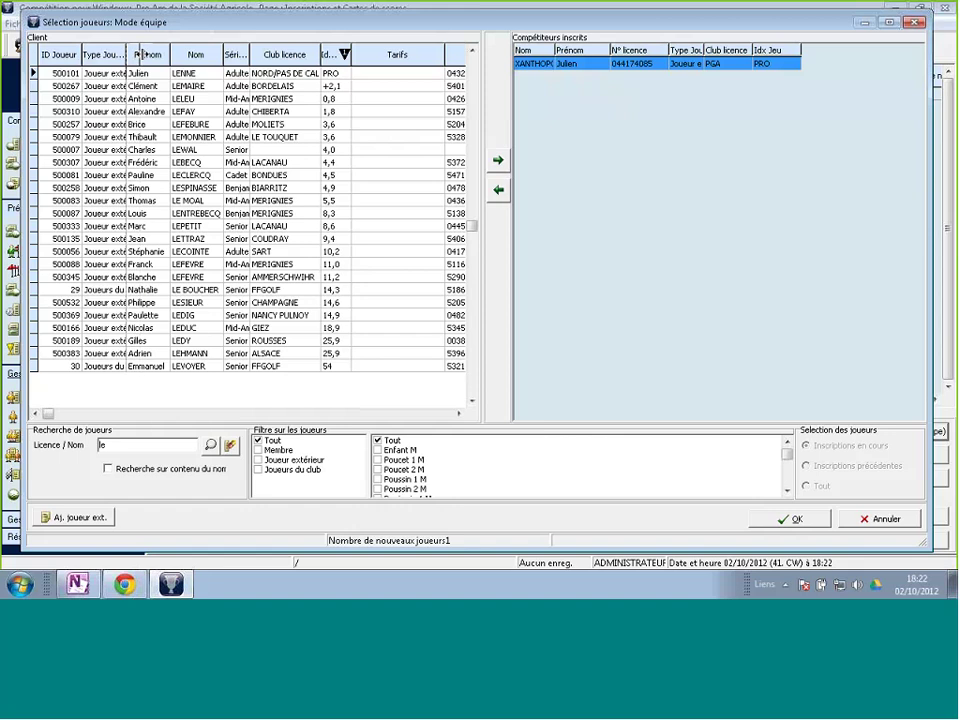
drag(141, 54, 153, 56)
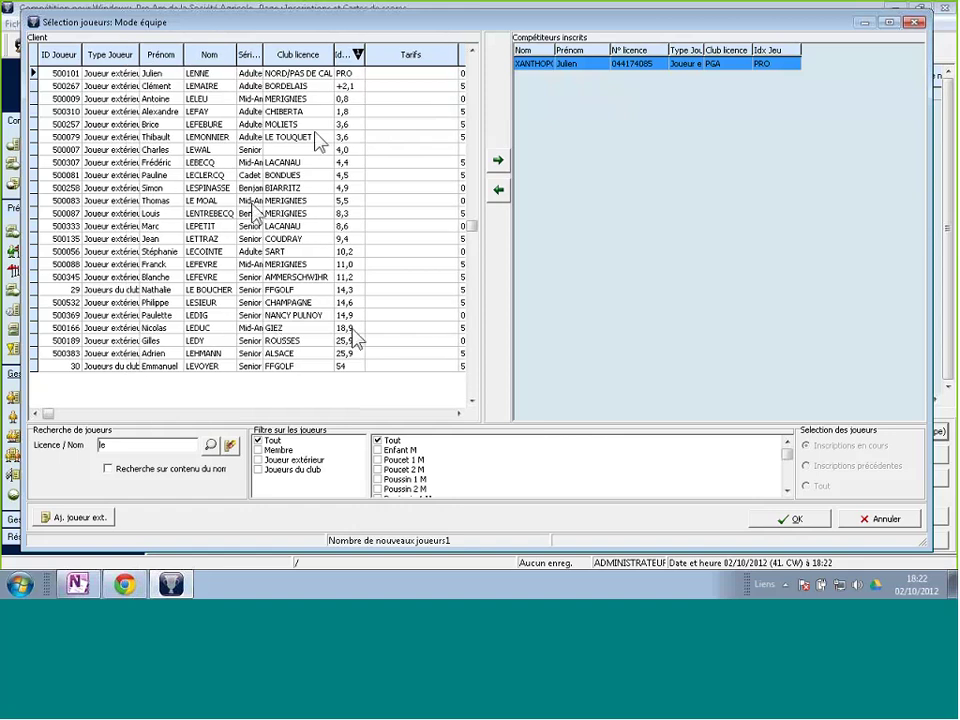
click(295, 228)
drag(640, 195, 636, 197)
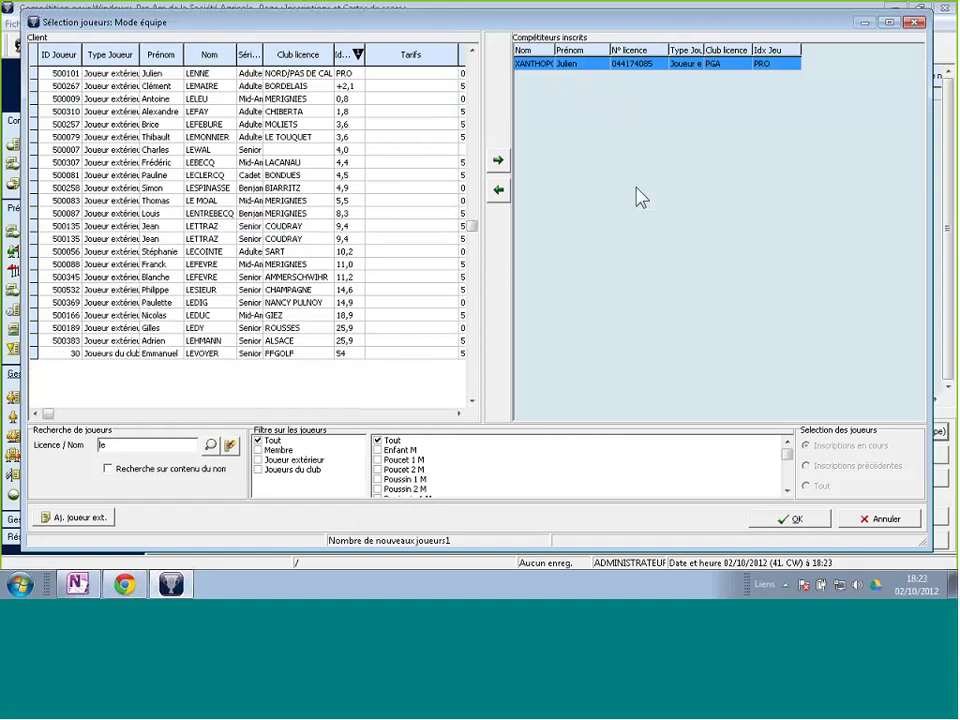
Register the FFGOLF 14,3 and Rousses 25,9 players, then the Nord/Pas de Calais PRO with Biarritz 4,9, Sart 10,2 and Nancy Pulnoy 14,9
click(283, 277)
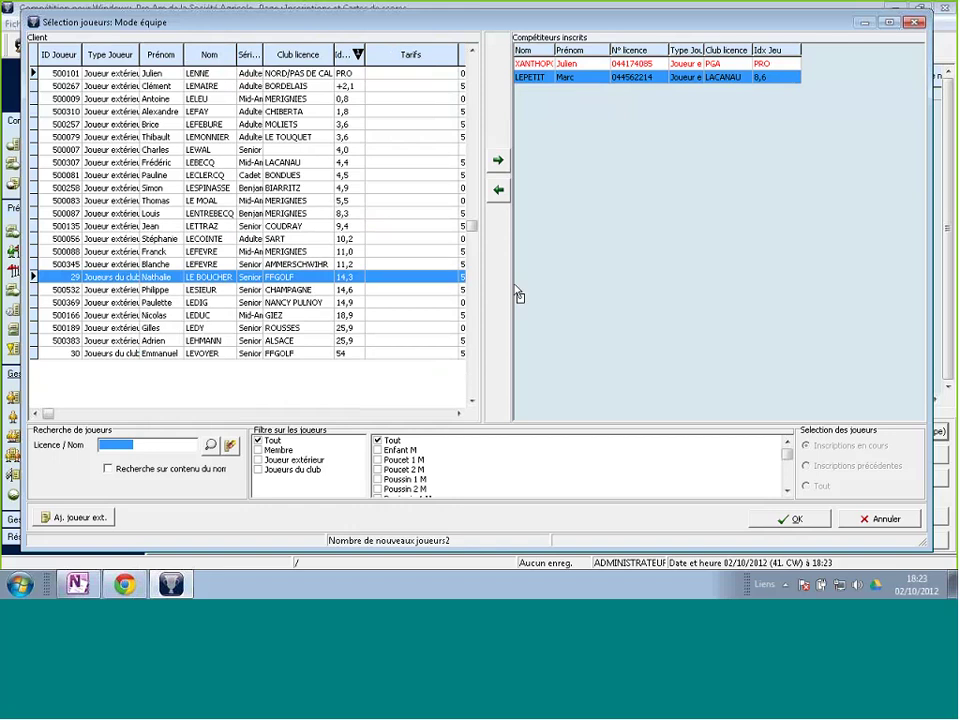
drag(283, 277, 643, 266)
click(242, 317)
drag(242, 317, 546, 242)
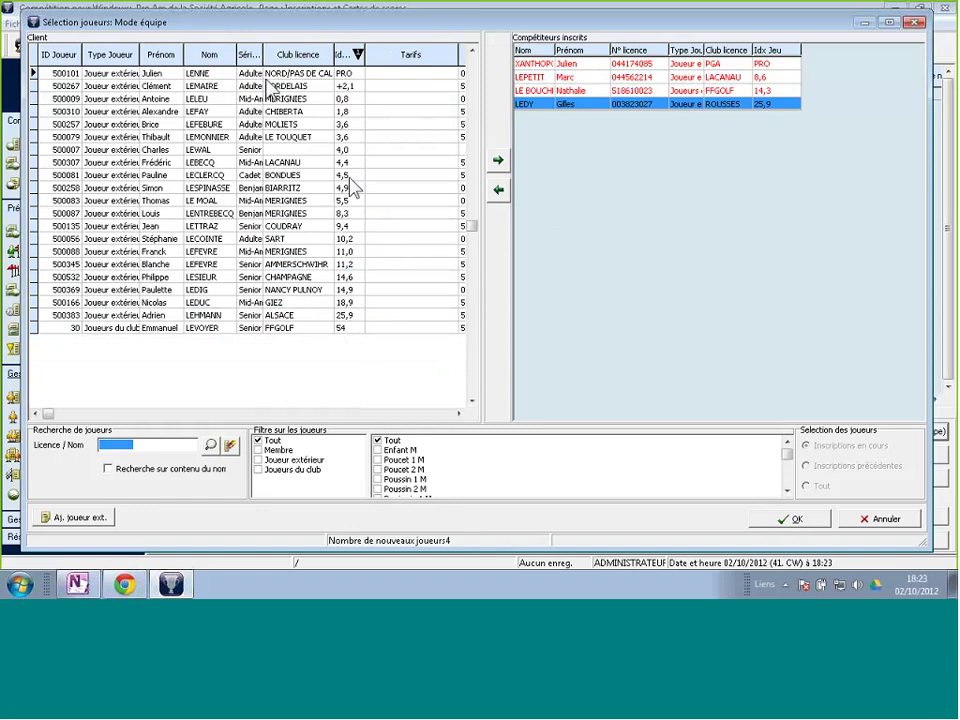
drag(226, 88, 611, 143)
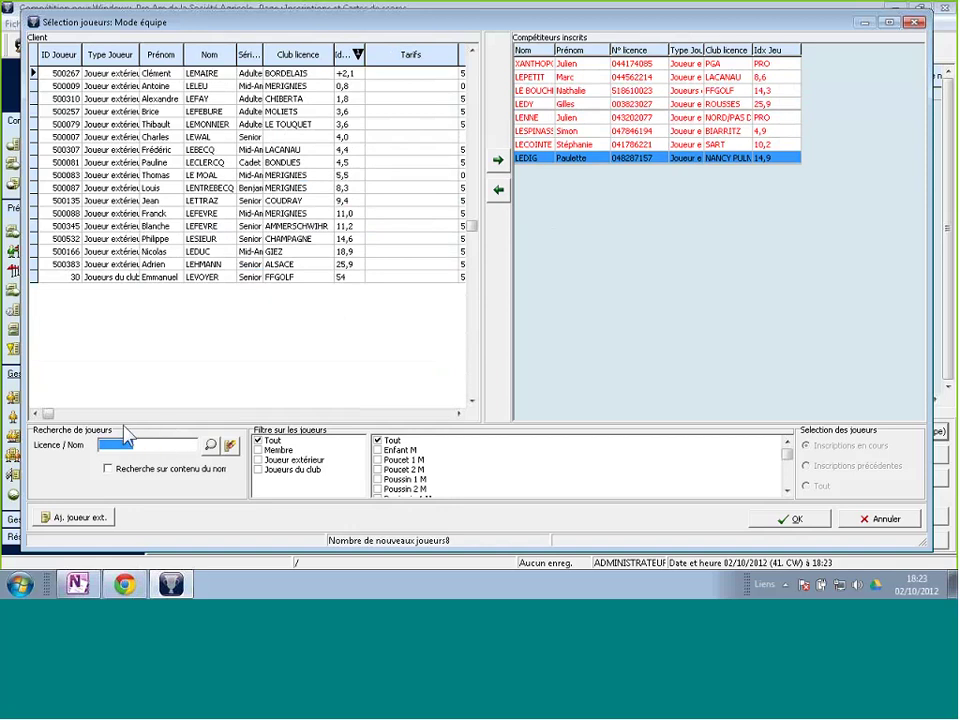
Search the players for Havret, start a new external player, and look the surname up in the ffgolf licence database with an enlarged results window
text(havret)
click(210, 446)
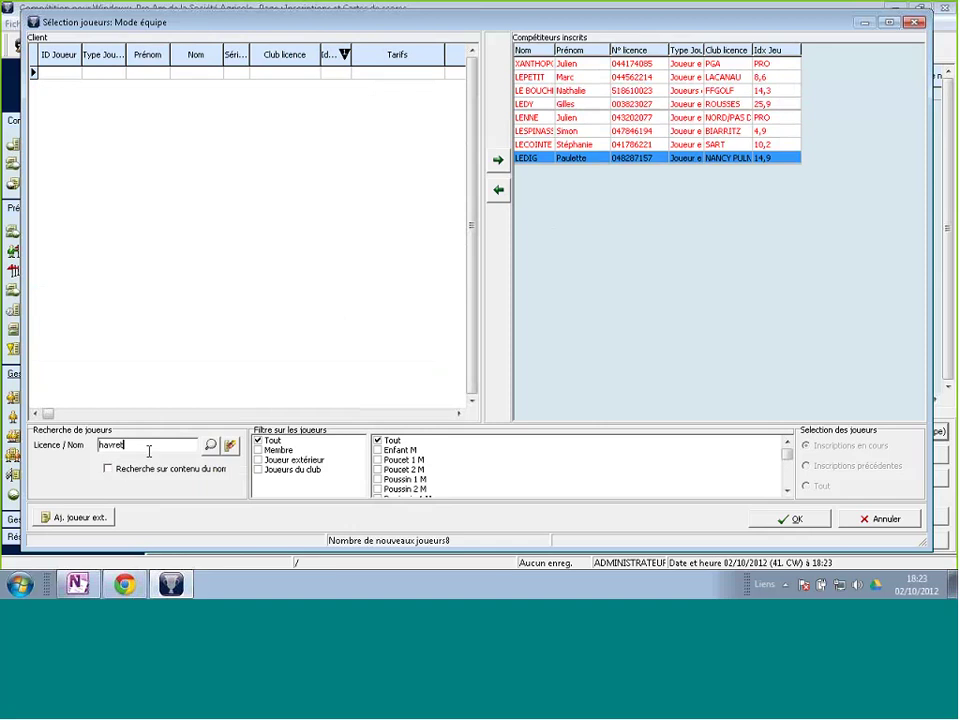
click(60, 522)
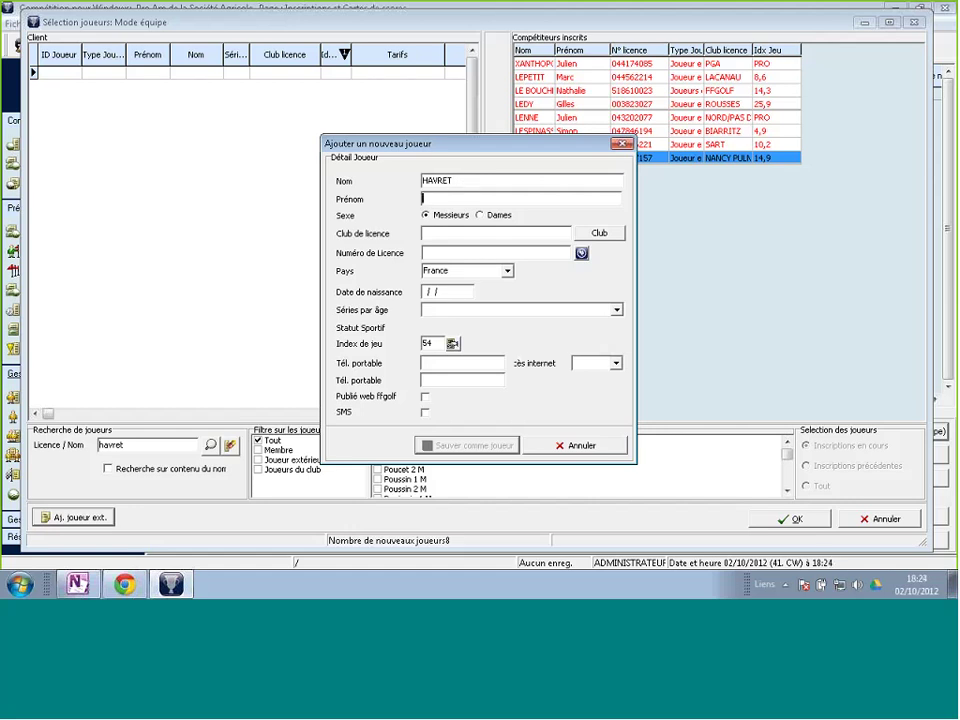
click(582, 255)
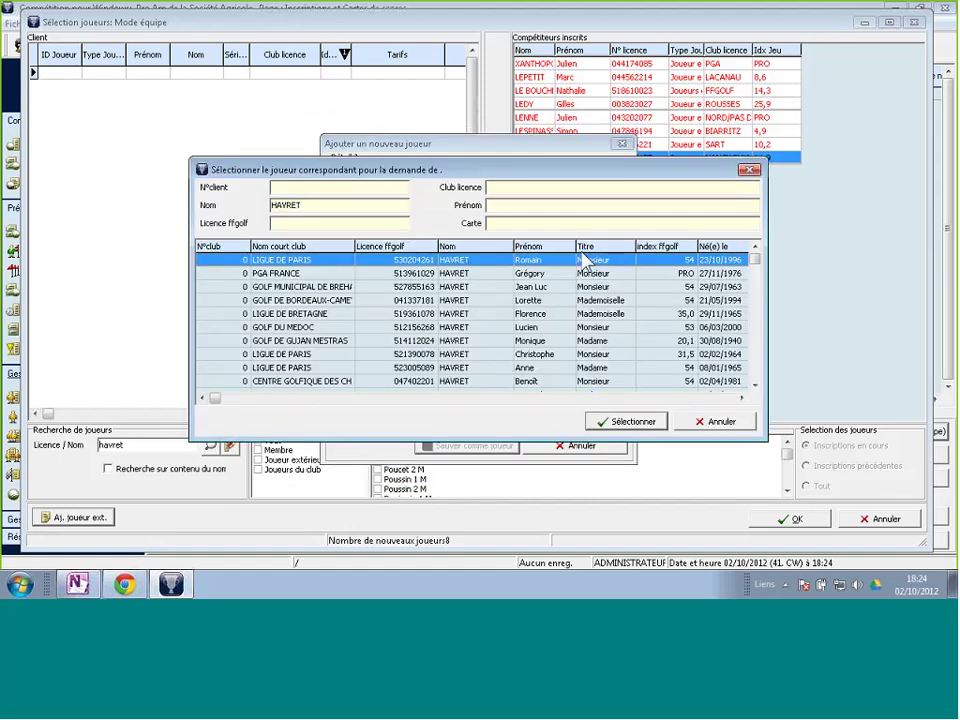
drag(489, 174, 467, 110)
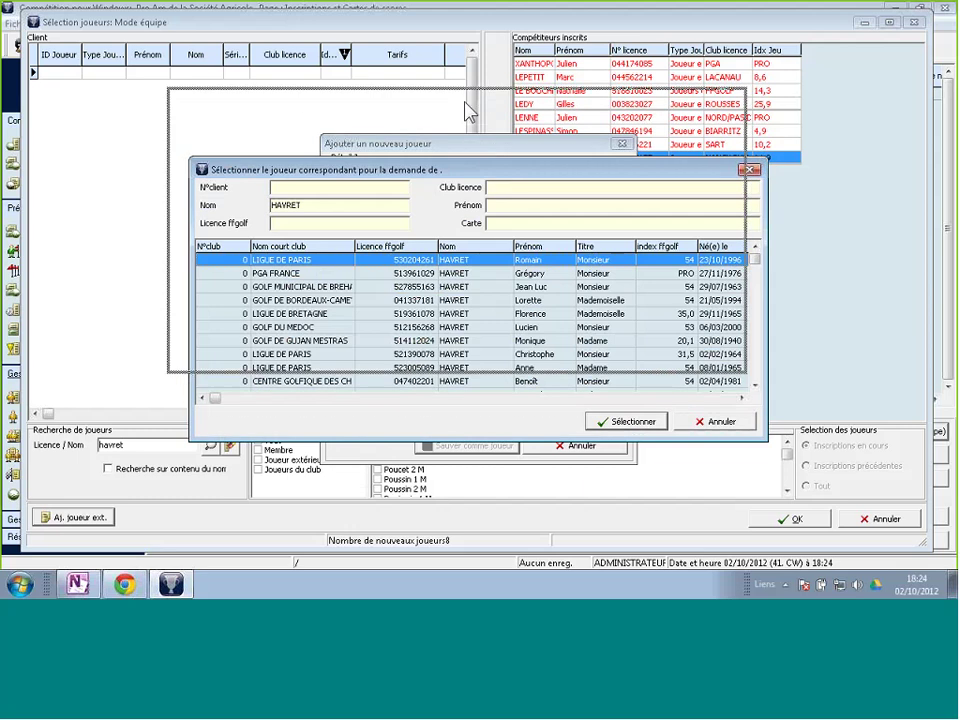
drag(740, 346, 830, 470)
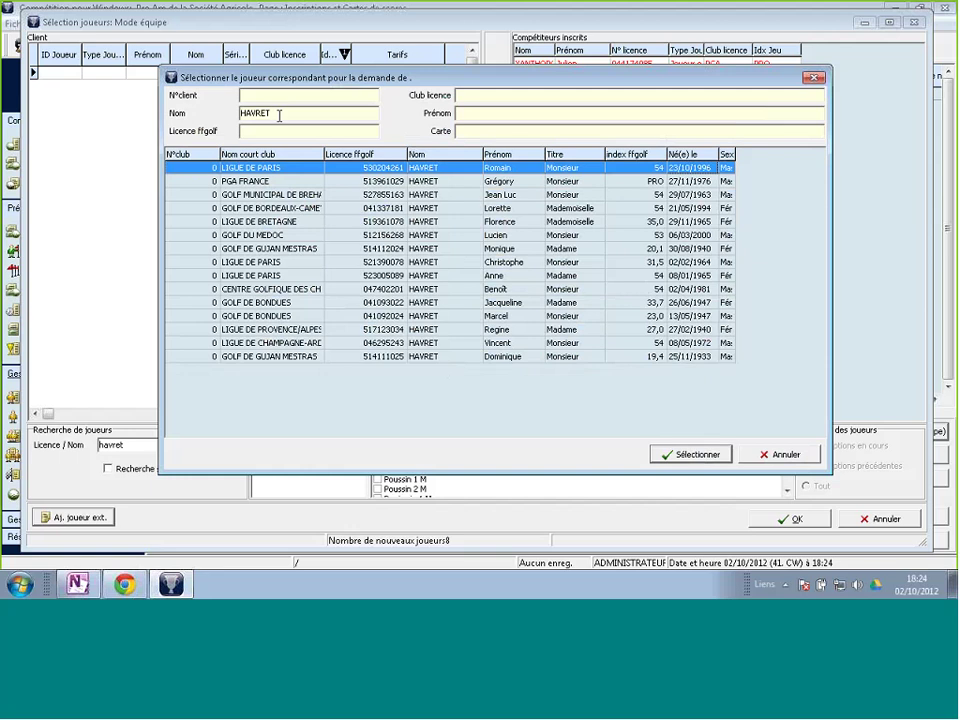
Select the PGA France professional Grégory Havret from the lookup and save him as an external player
key(Down)
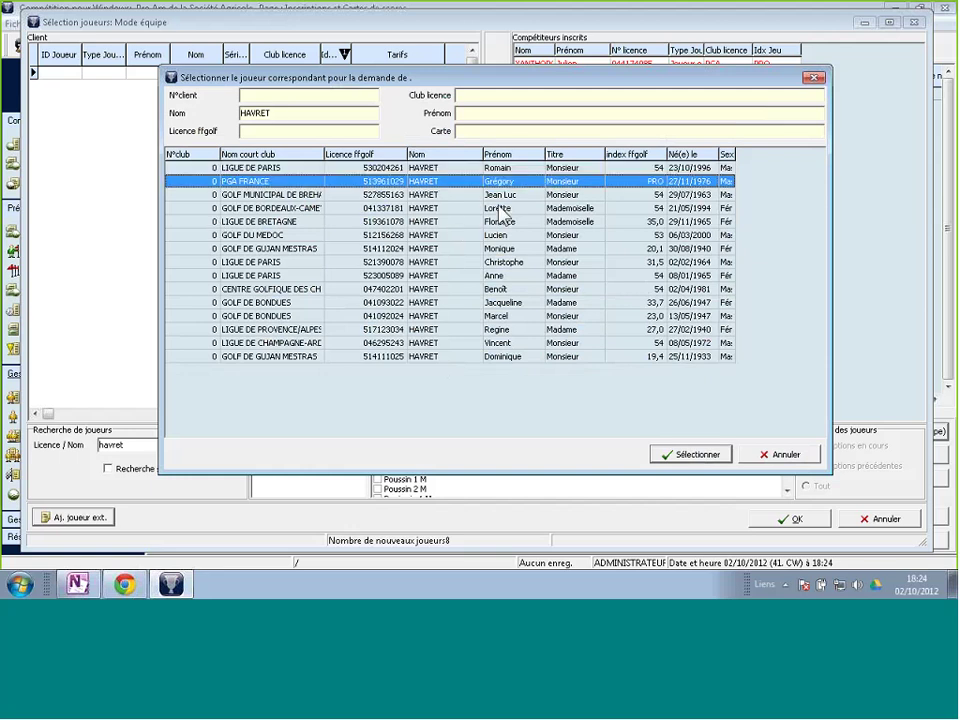
click(704, 456)
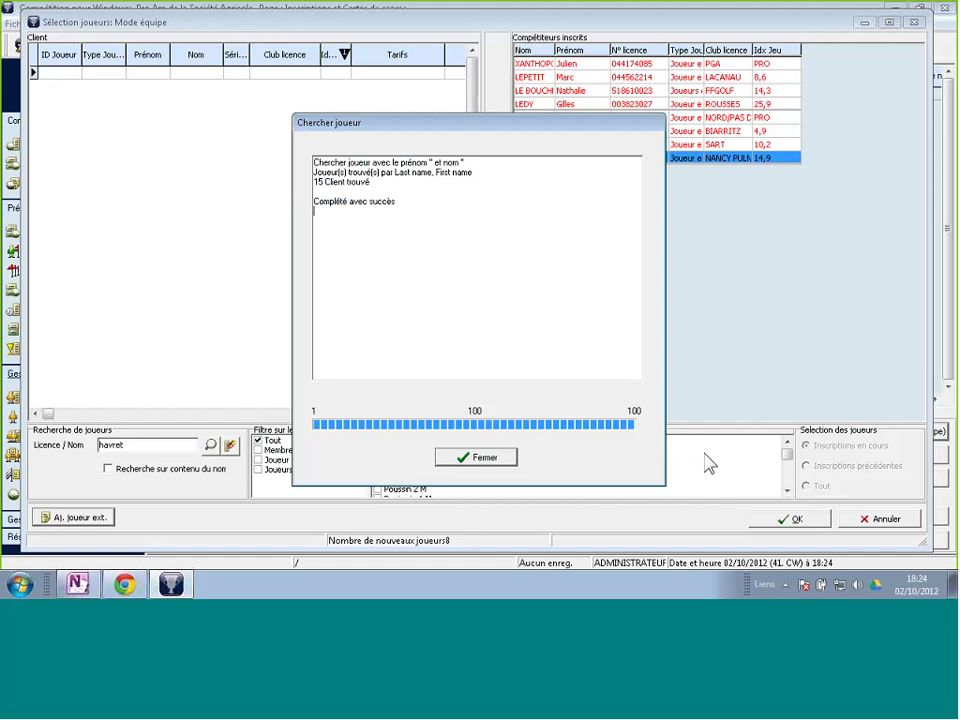
click(484, 458)
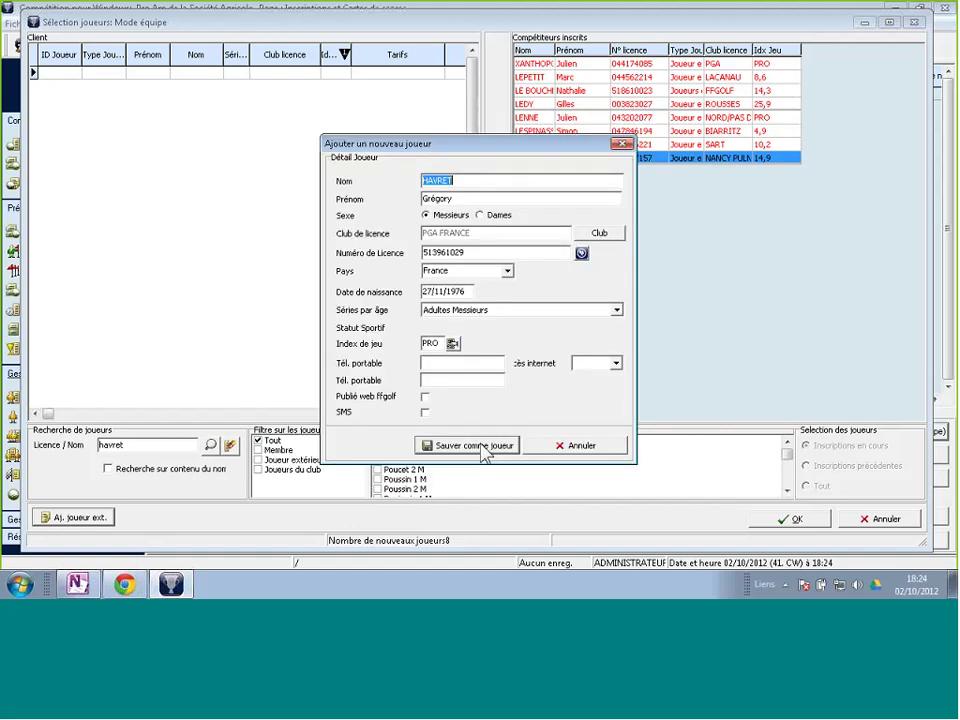
click(484, 447)
click(452, 338)
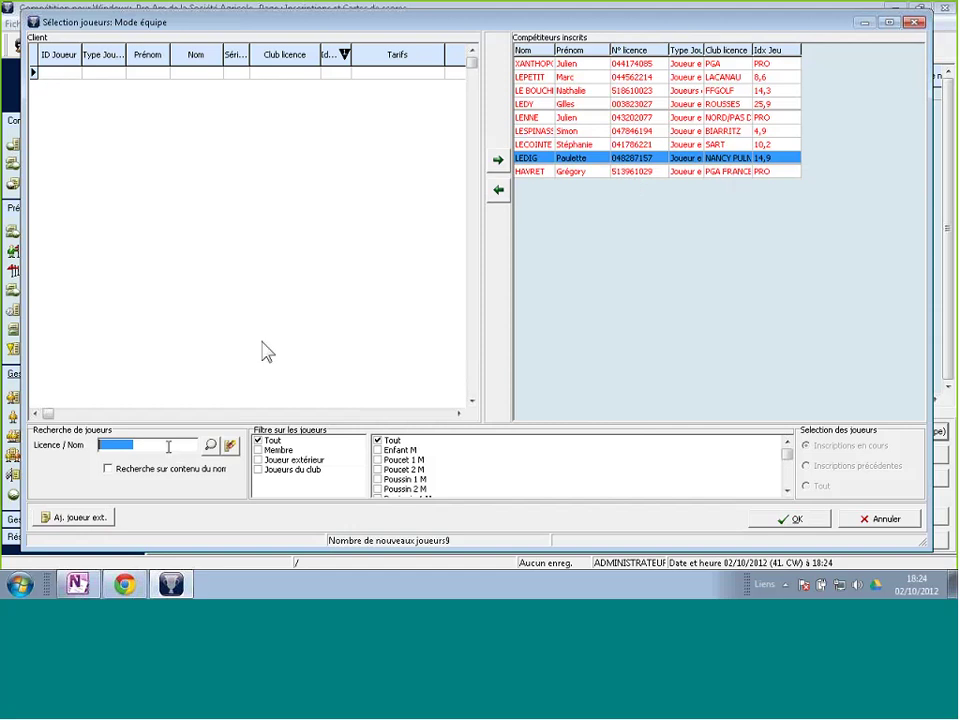
List the surnames starting with "ma" and register the amateurs from Méribel (17,8), Rosière (28,1) and Soufflenheim (34,5)
text(ma)
key(Return)
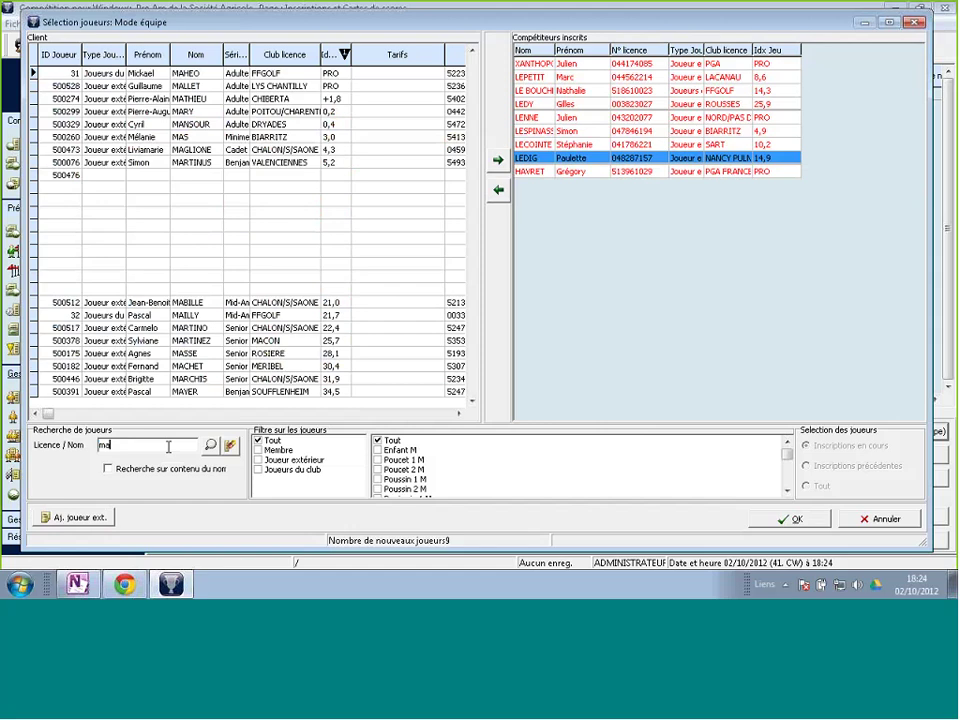
double_click(287, 343)
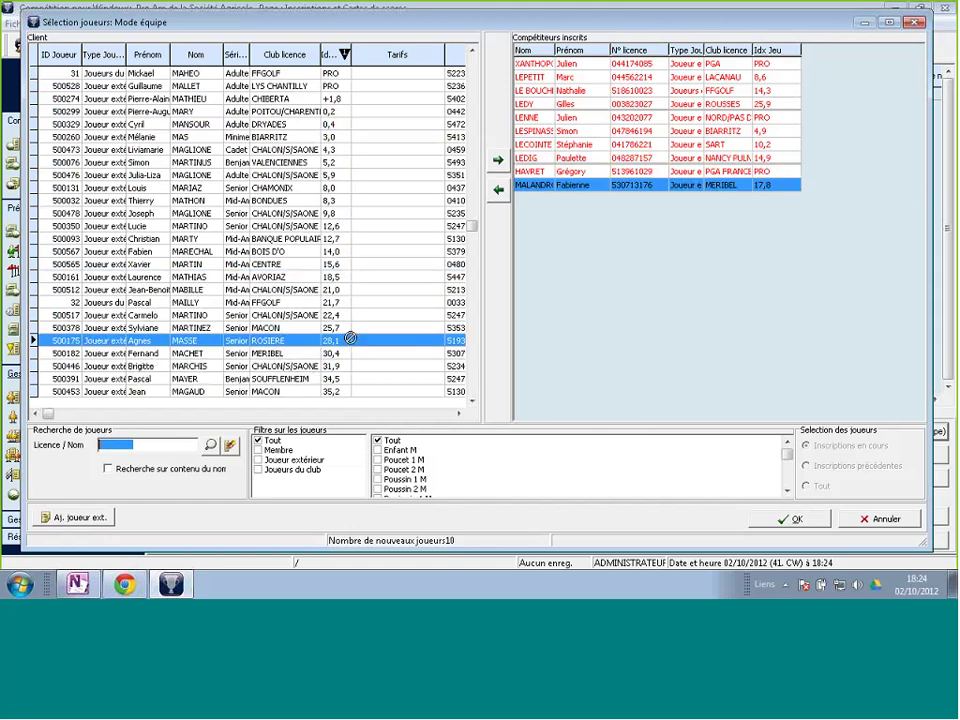
double_click(300, 341)
drag(300, 379, 593, 341)
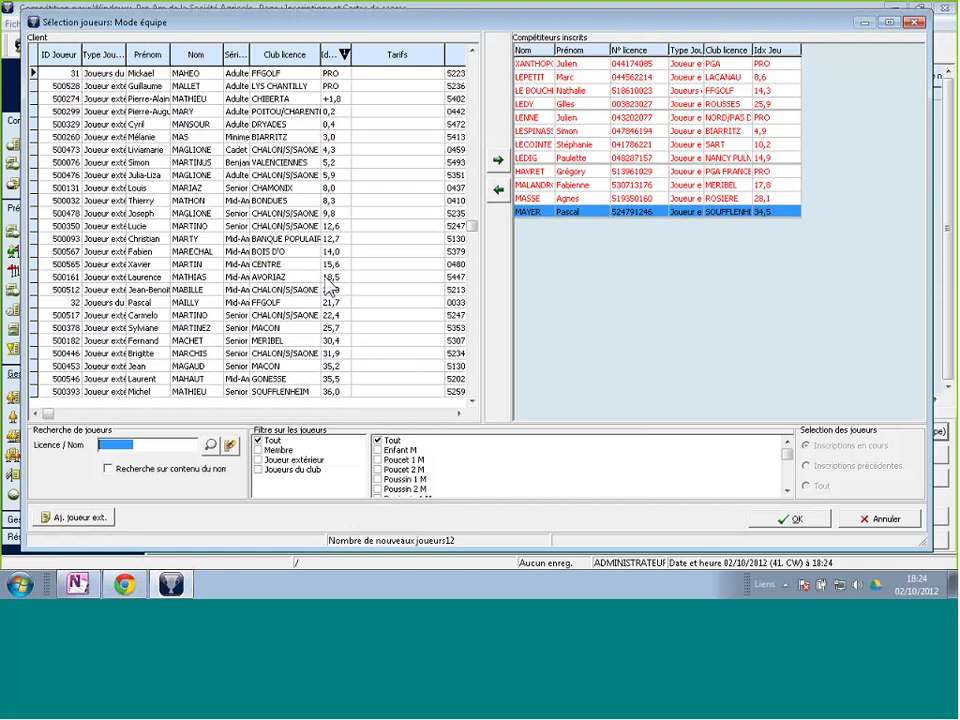
Search the players for Kaymer, start a new external player, and look the surname up in the ffgolf licence database
text(kaymer)
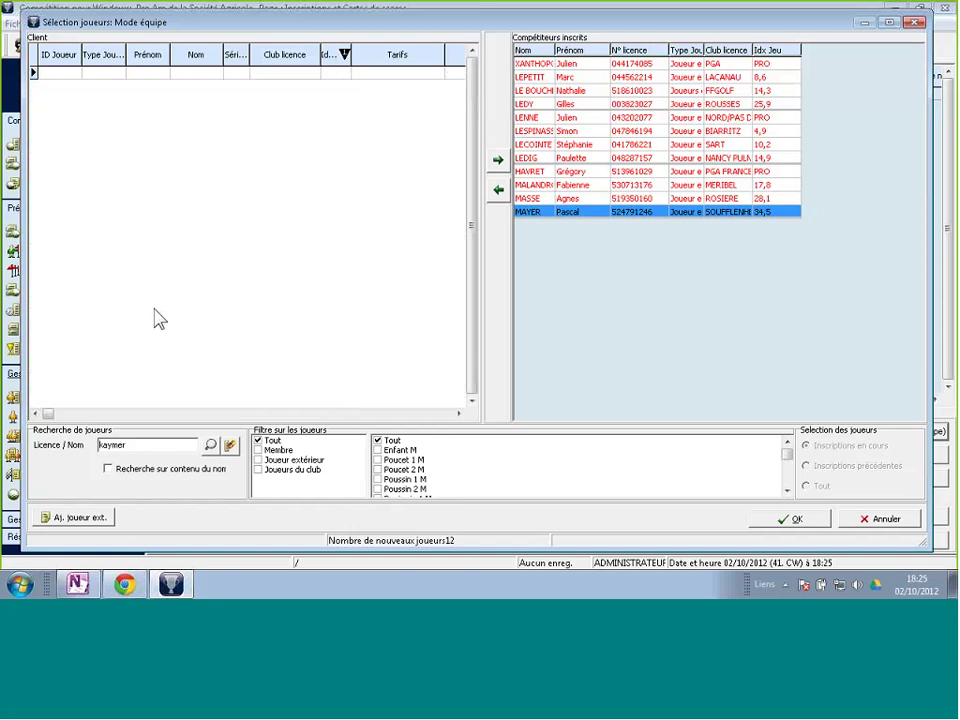
click(93, 521)
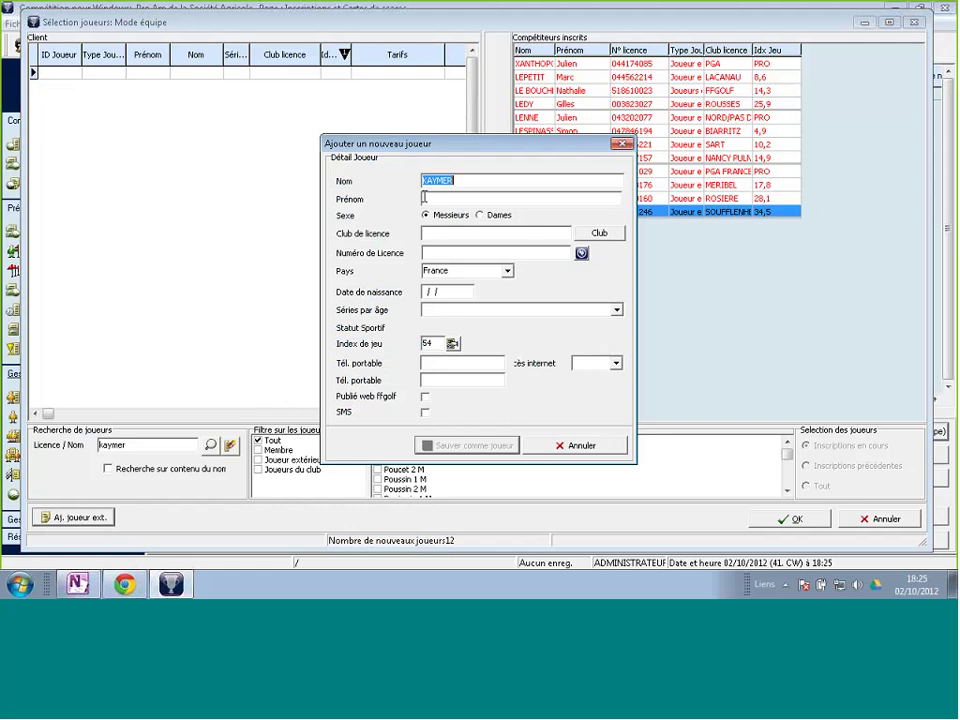
click(581, 253)
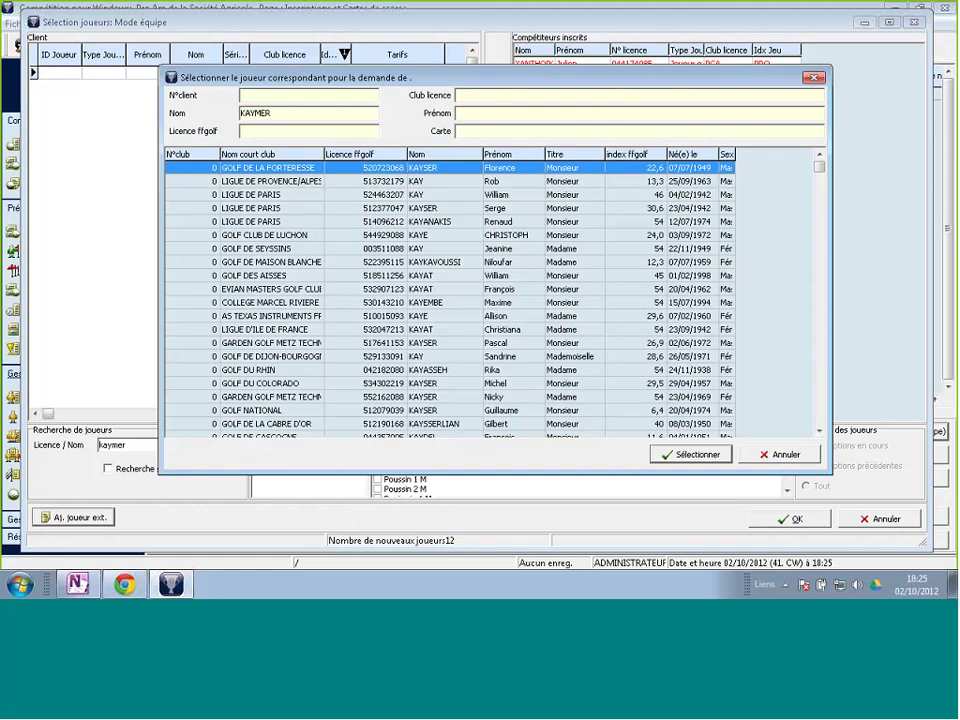
click(819, 431)
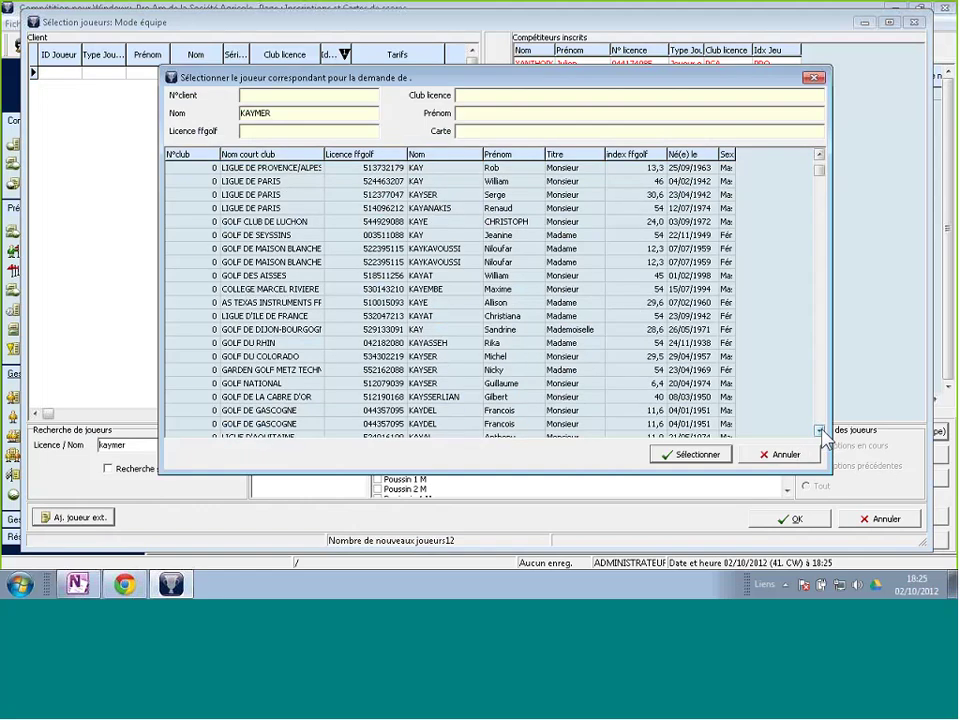
click(819, 431)
key(Return)
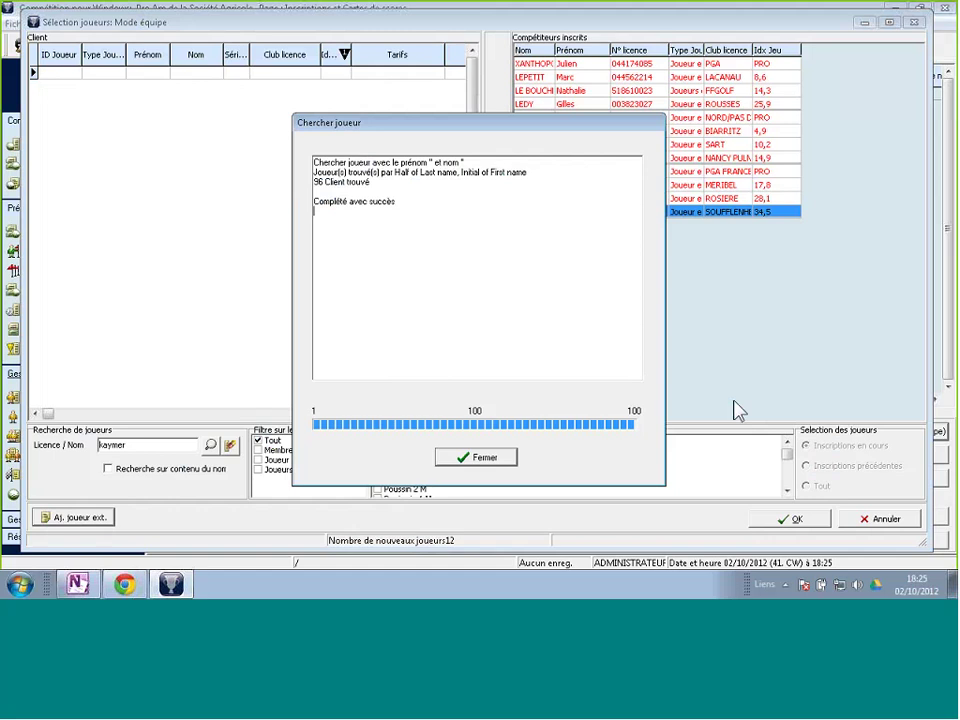
click(480, 460)
Enter Martin as the new player's first name and set the country to Allemagne
key(Tab)
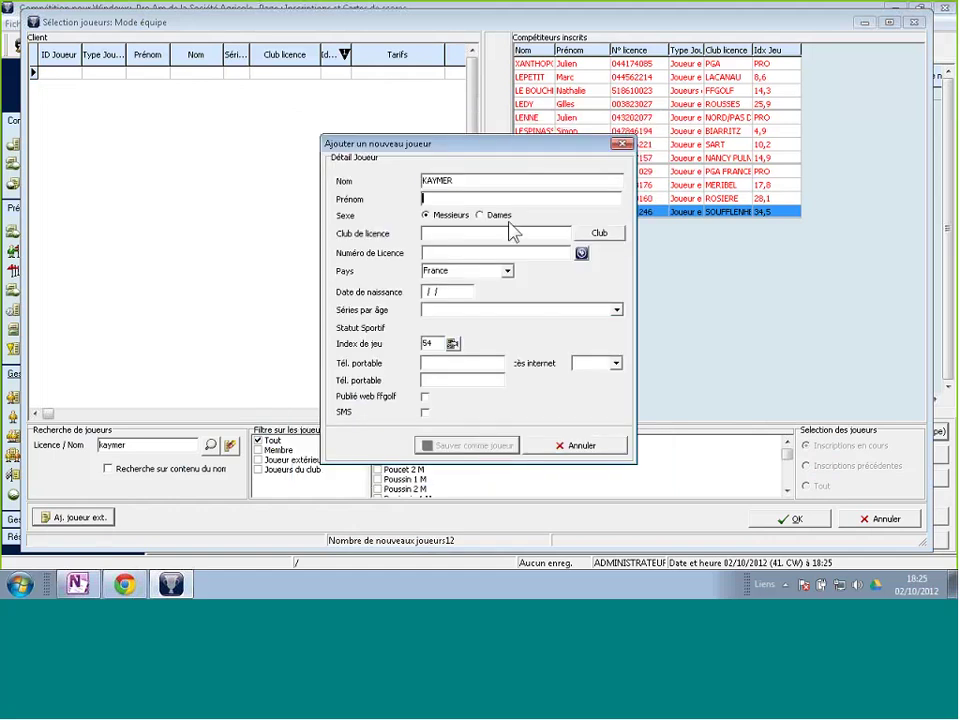
text(Mart)
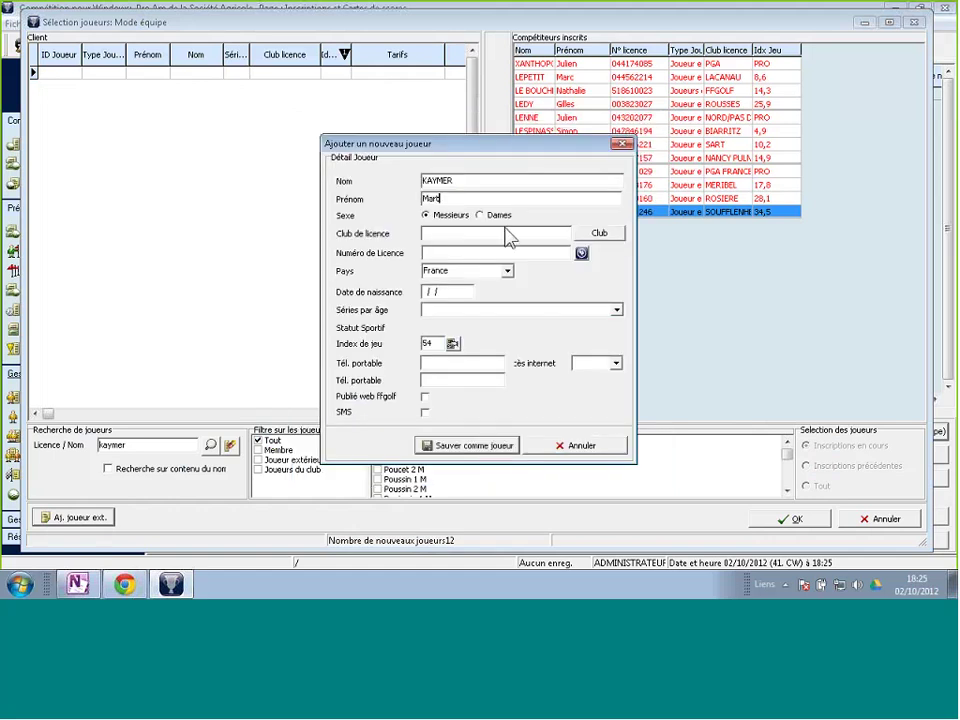
text(in)
click(473, 270)
text(Allemag)
key(Tab)
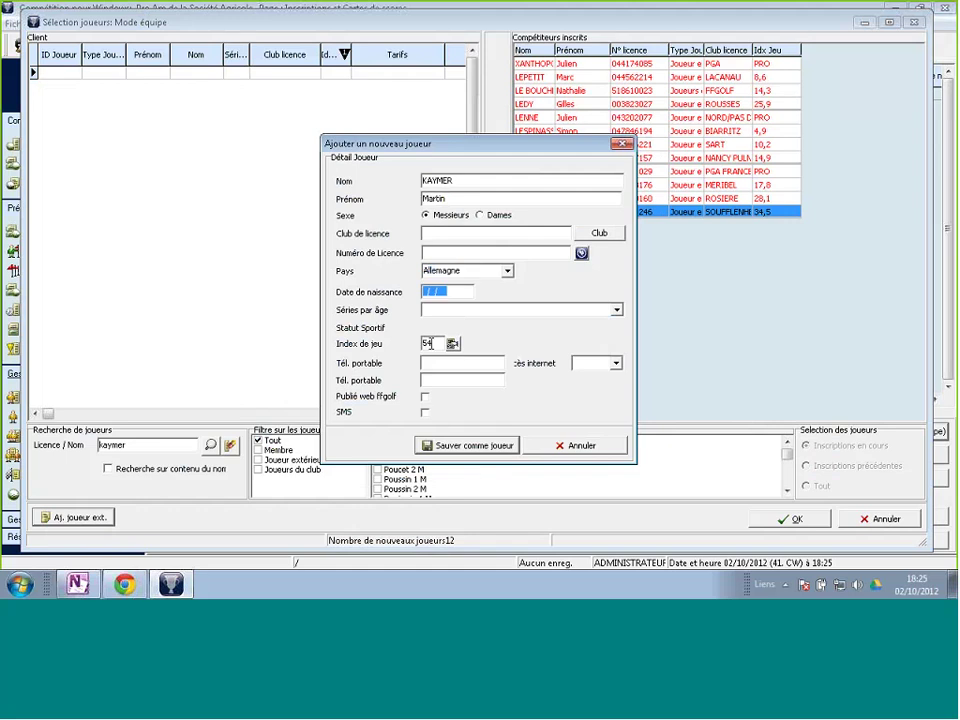
Set Kaymer's playing index to PRO and save him with the type Joueur extérieur - Compétiteur
click(428, 343)
text(PRO)
key(Tab)
click(472, 445)
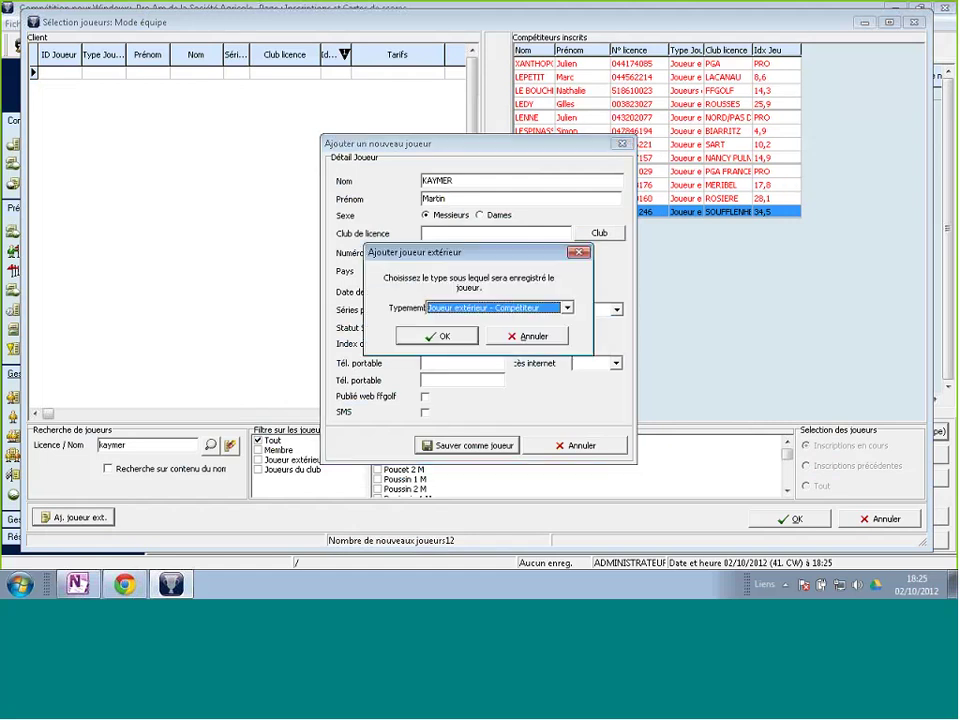
click(441, 337)
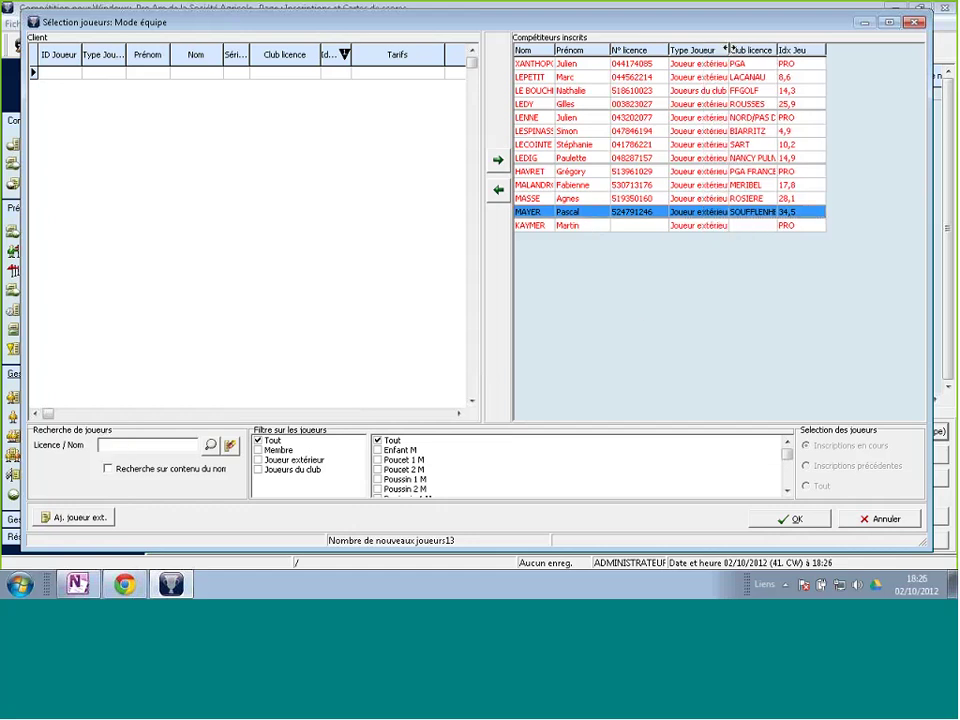
List the surnames starting with "ve" and register the amateurs from Borely (10,3), Avoriaz (11,9) and Epinal (13,7)
click(798, 228)
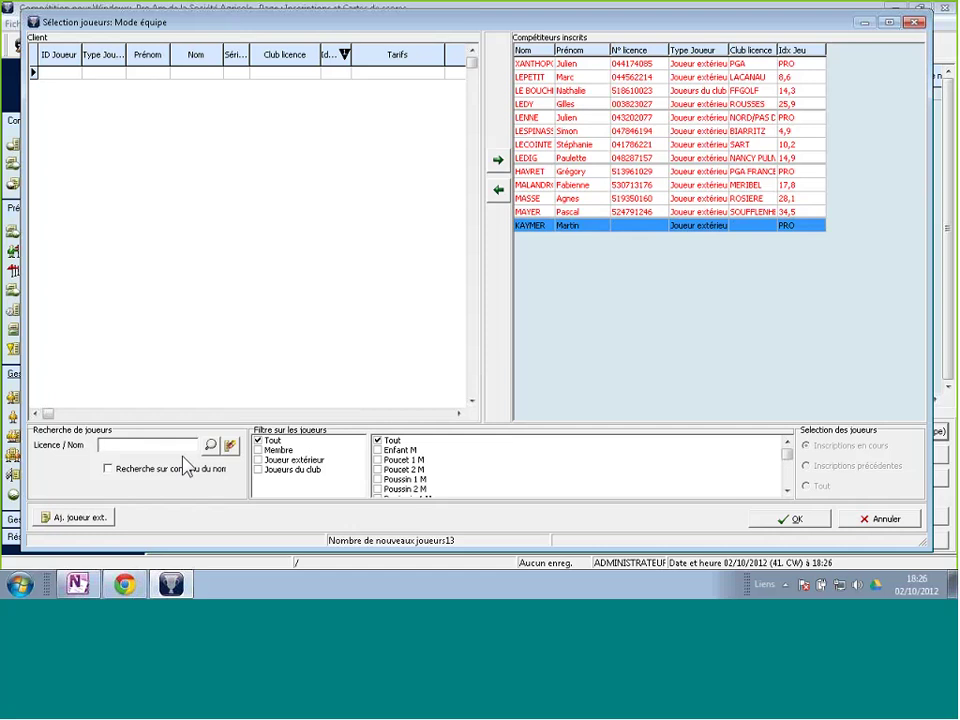
text(ve)
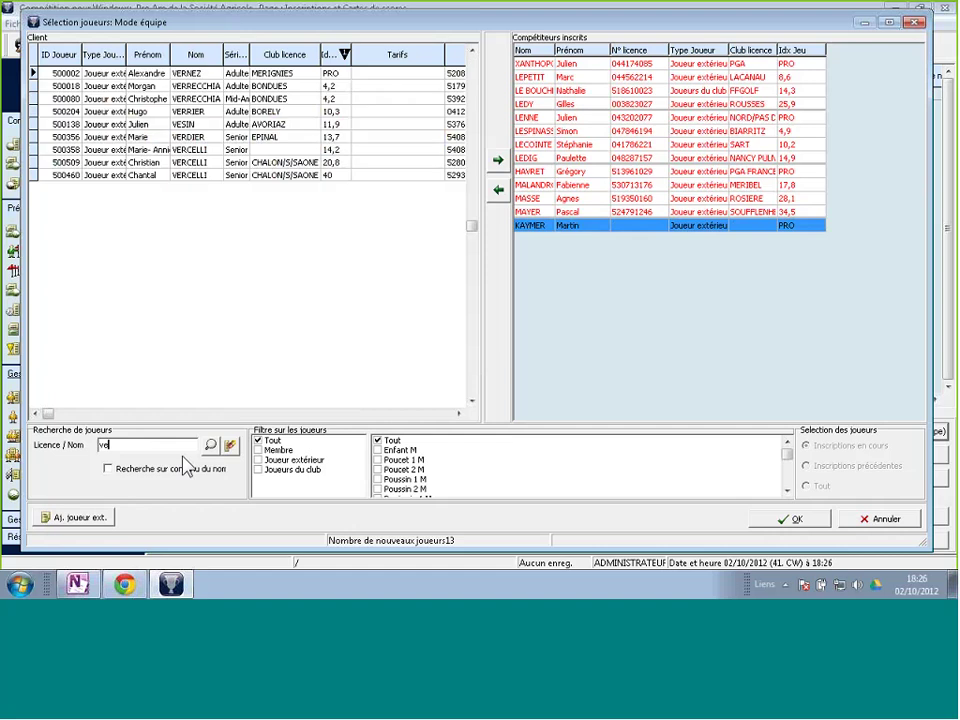
click(140, 111)
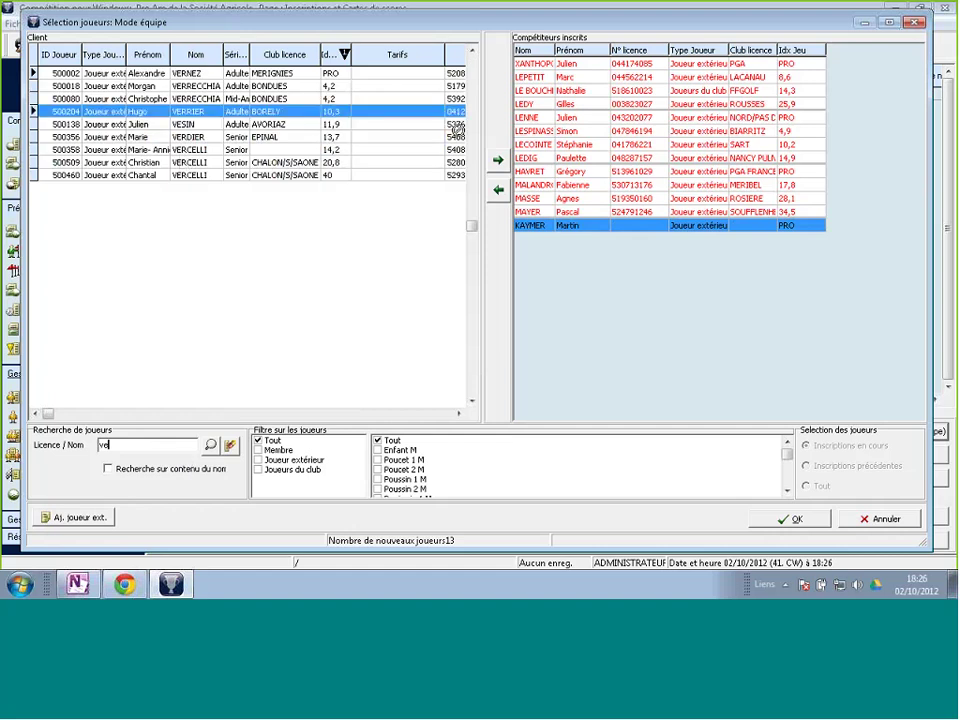
drag(513, 202, 545, 205)
drag(330, 111, 510, 229)
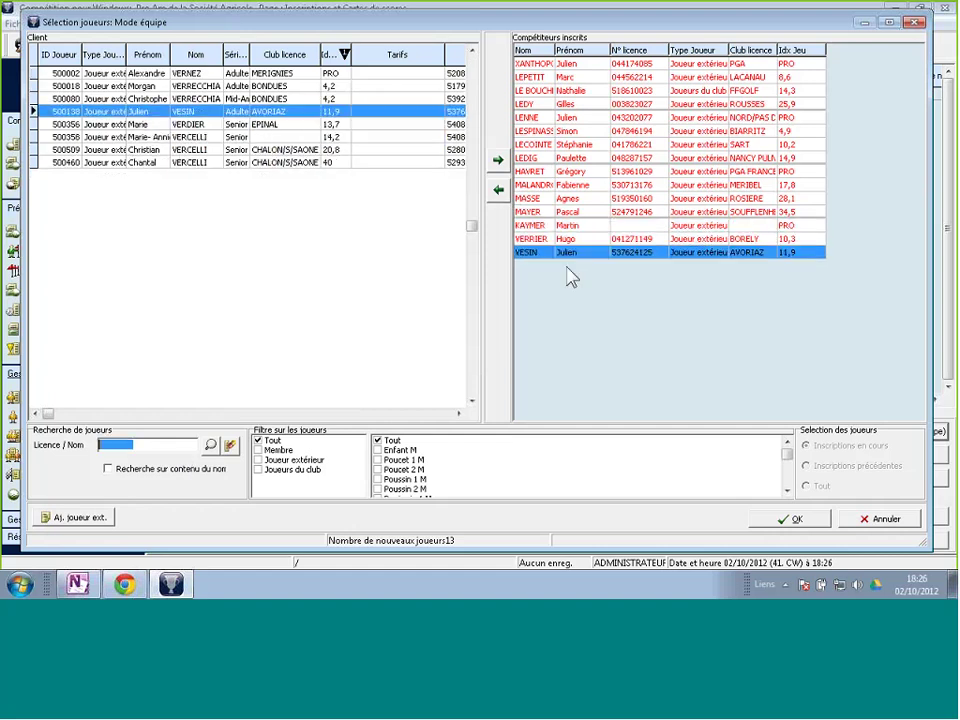
drag(367, 114, 606, 154)
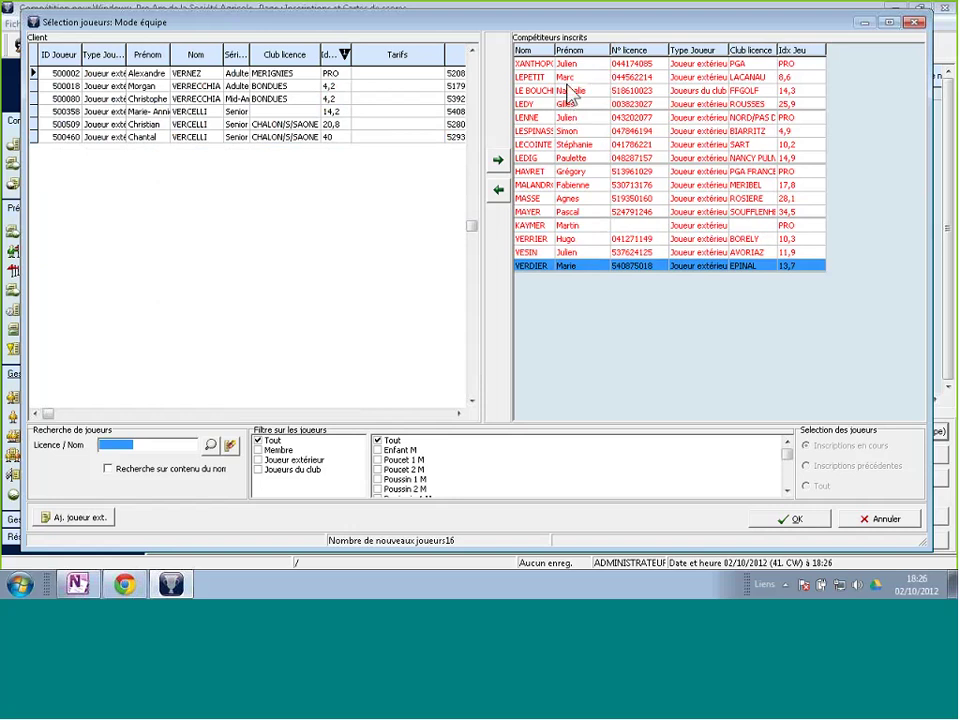
Widen the surname column of the registered competitors and confirm the team-mode player selection
drag(568, 48, 574, 51)
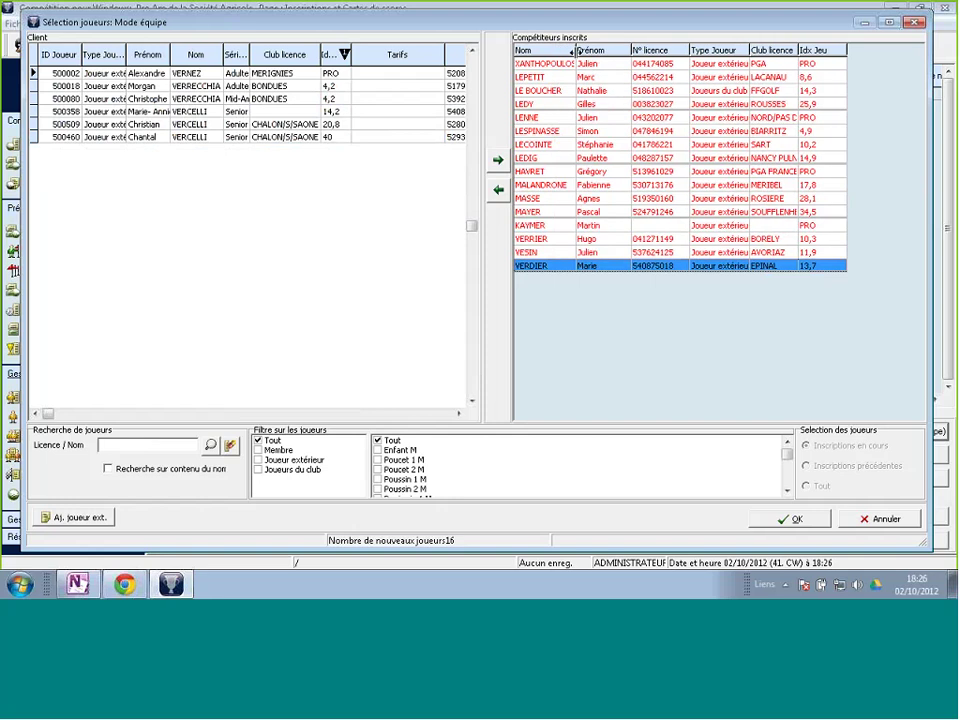
click(782, 520)
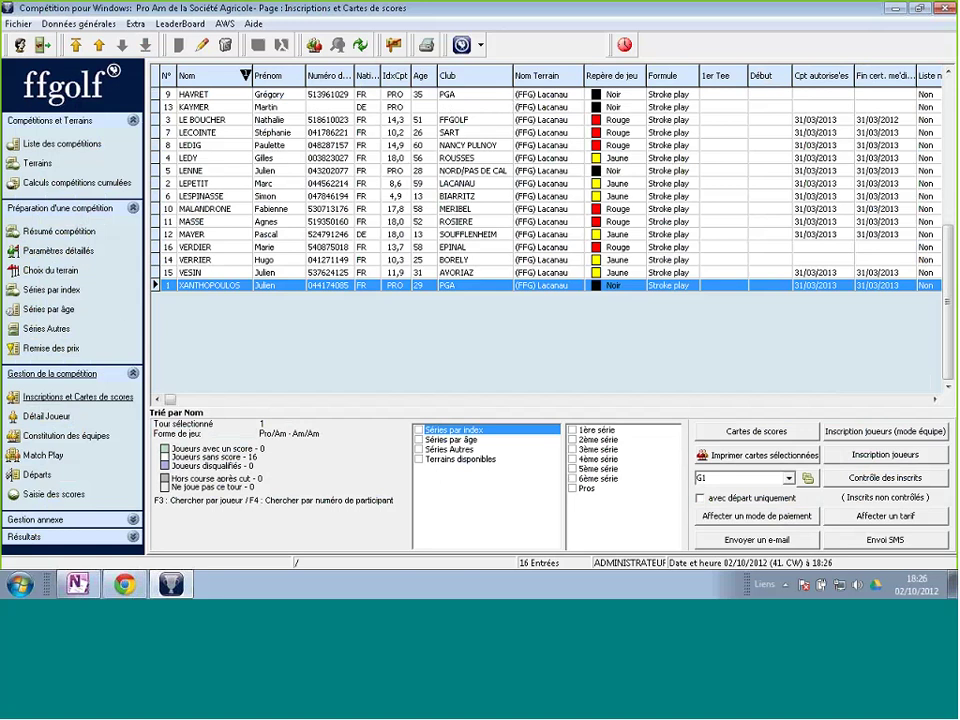
Show the team composition and widen its licence club column
click(48, 437)
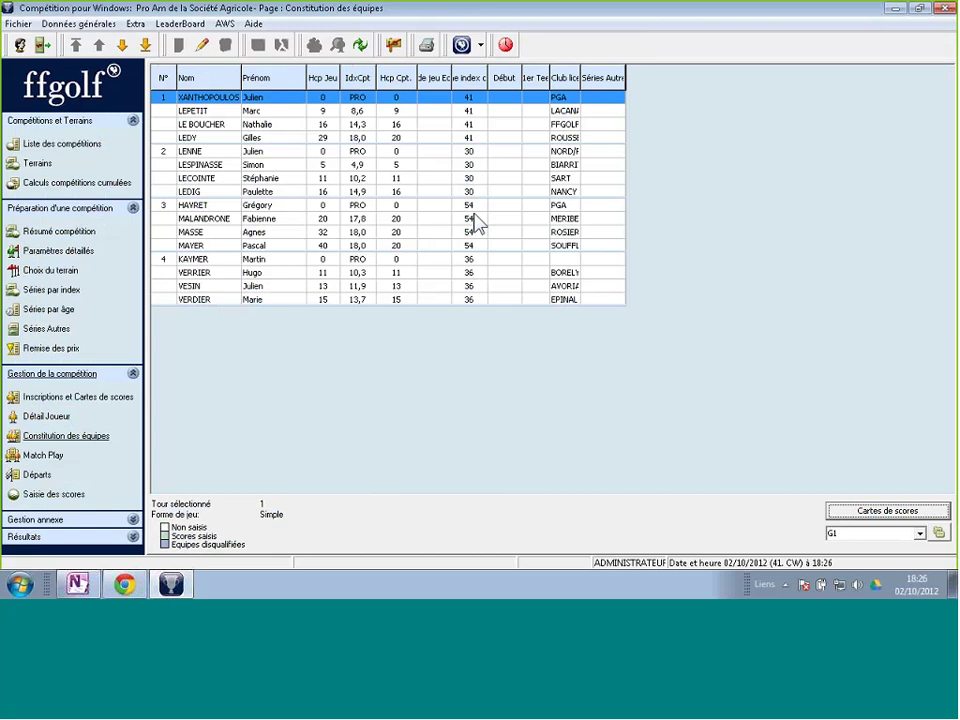
mouse_move(625, 72)
mouse_down()
mouse_move(617, 72)
mouse_move(644, 75)
mouse_up()
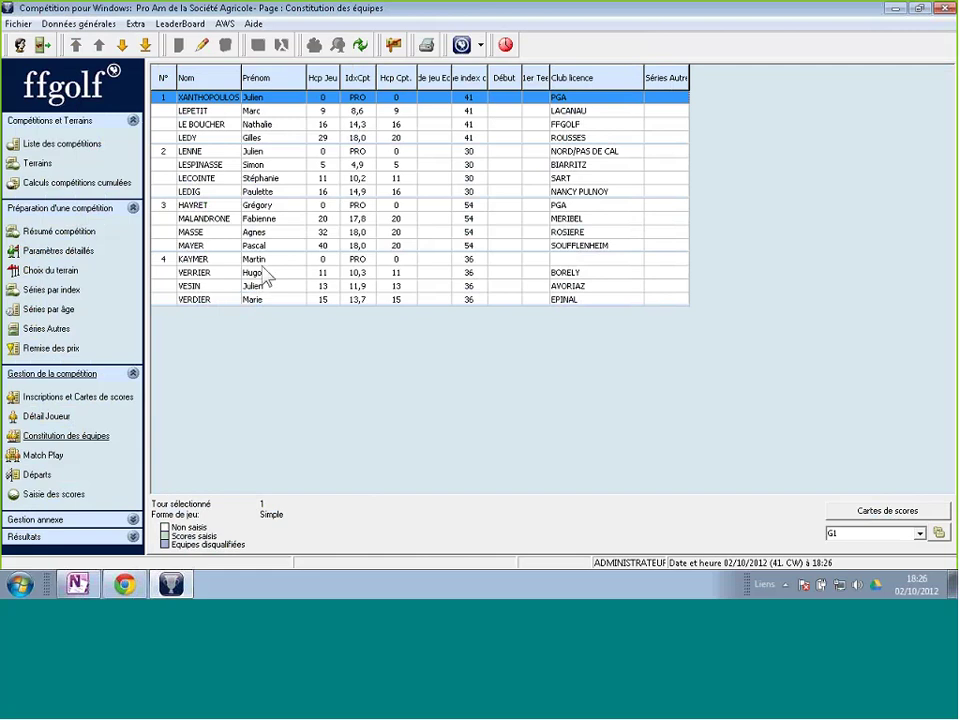
In individual player registration, add the PGA professional and the Val de Sorne amateur (14,5), and take the added Wimereux professional back out
click(66, 397)
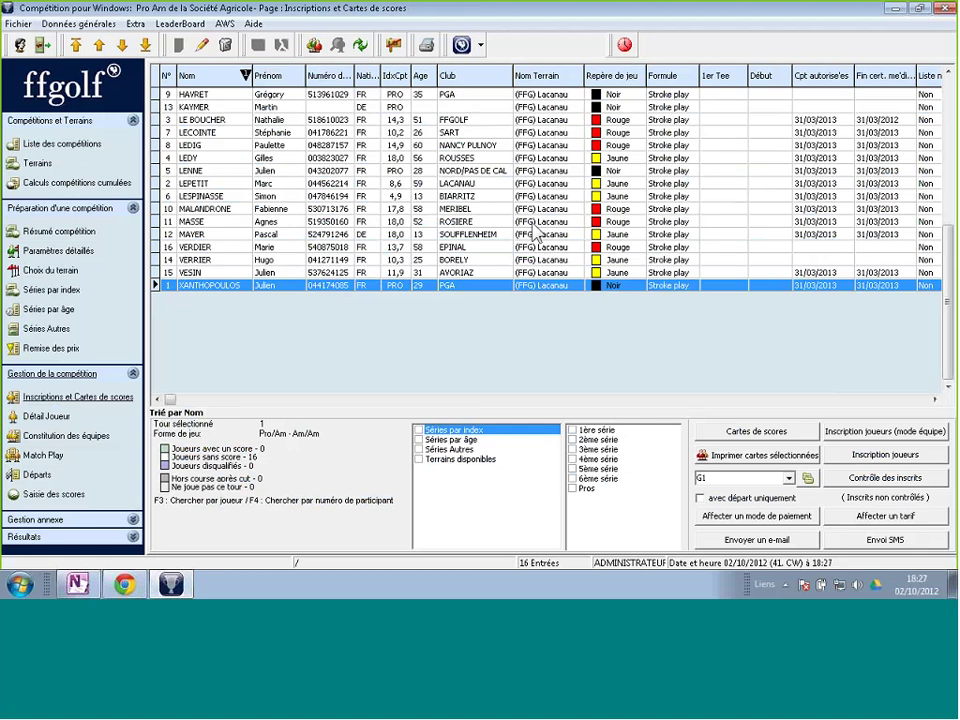
click(908, 456)
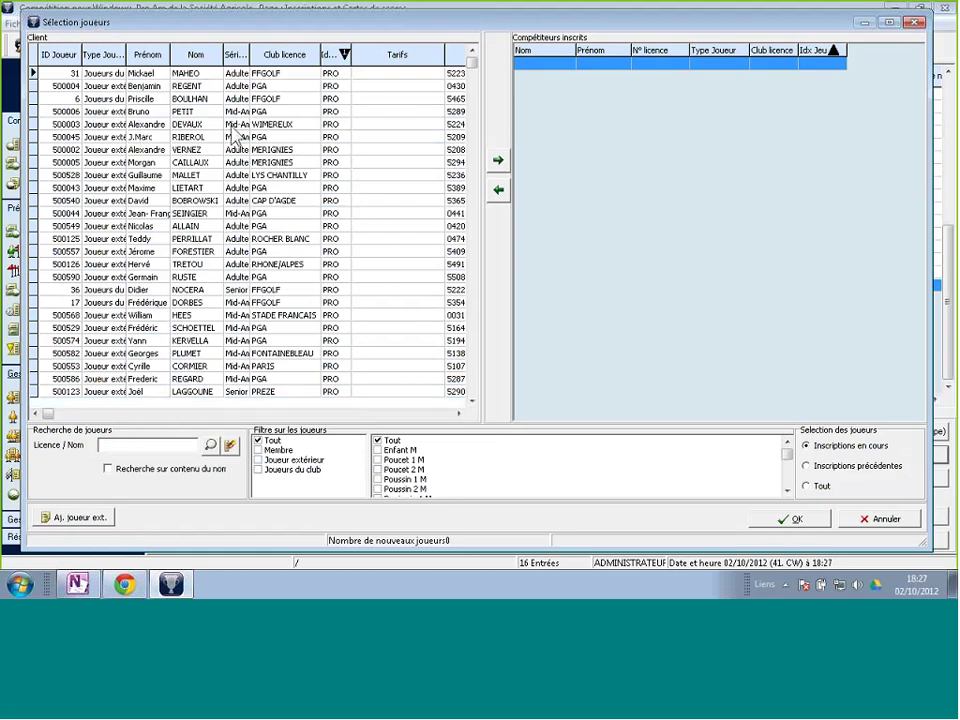
drag(222, 124, 677, 124)
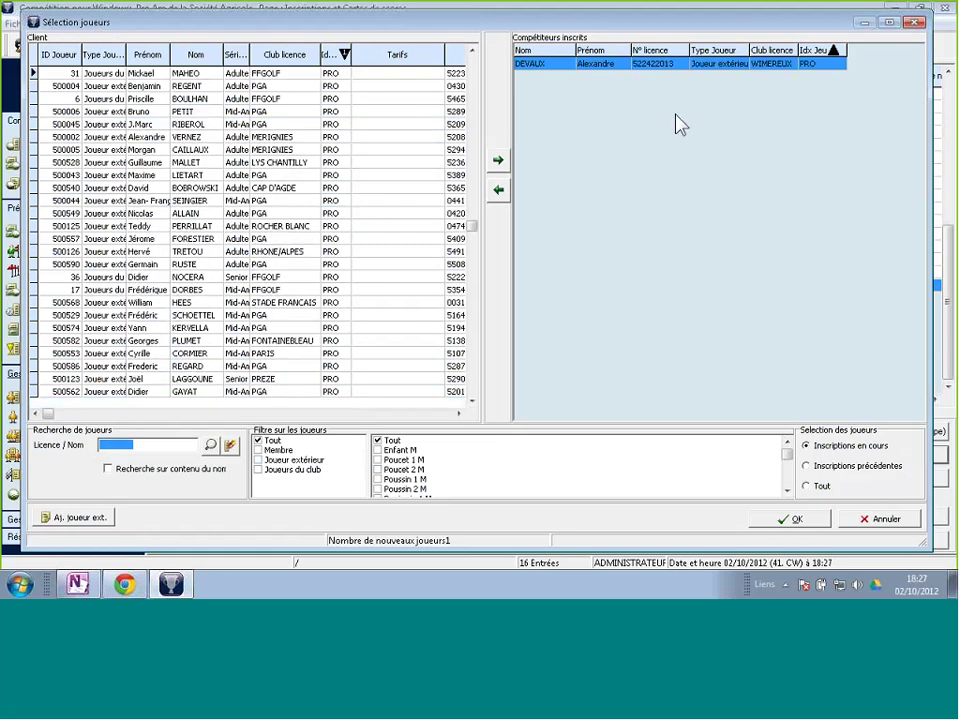
click(381, 328)
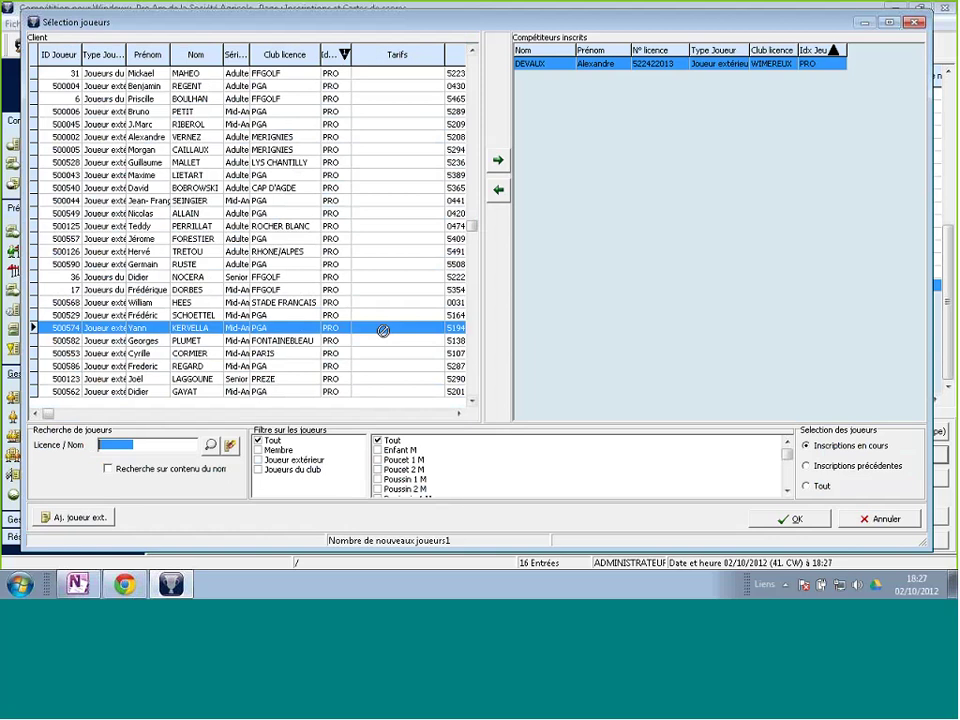
scroll(479, 382, down, 15)
drag(300, 330, 570, 357)
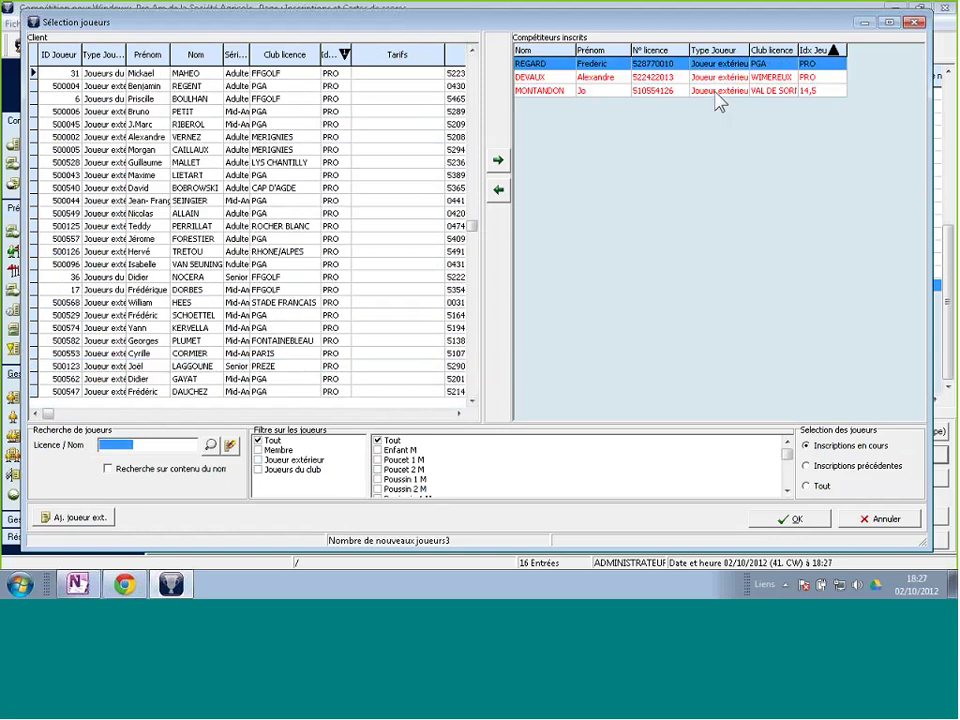
drag(540, 77, 440, 110)
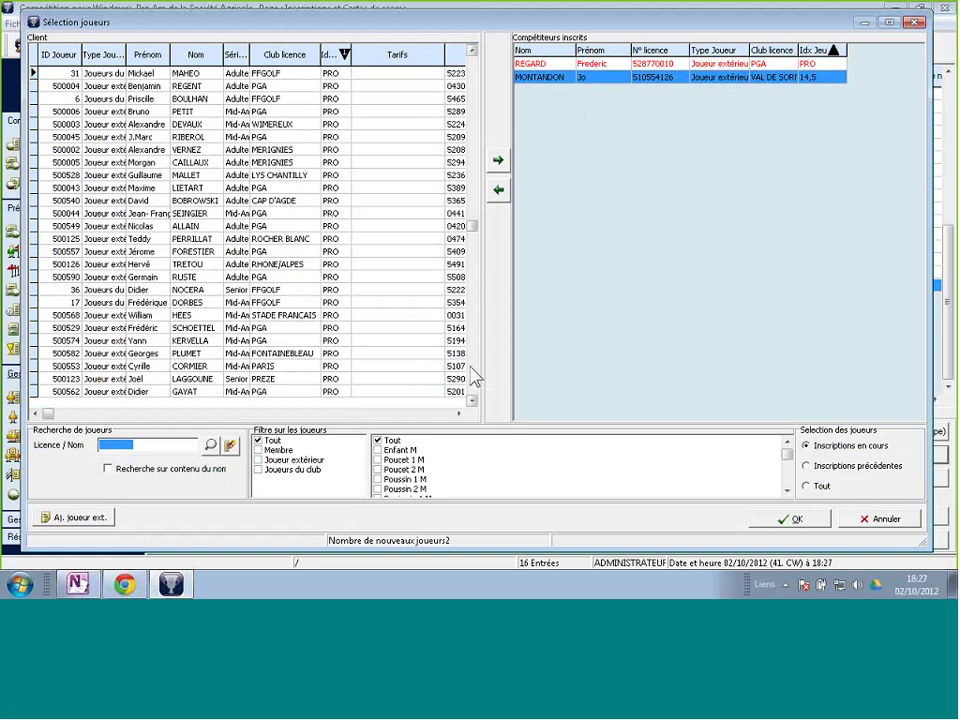
Add the Evian Masters amateur (22,9) and, from the surnames starting with "le", the Champagne amateur (14,6), and confirm the registrations
scroll(475, 378, down, 10)
scroll(440, 360, down, 15)
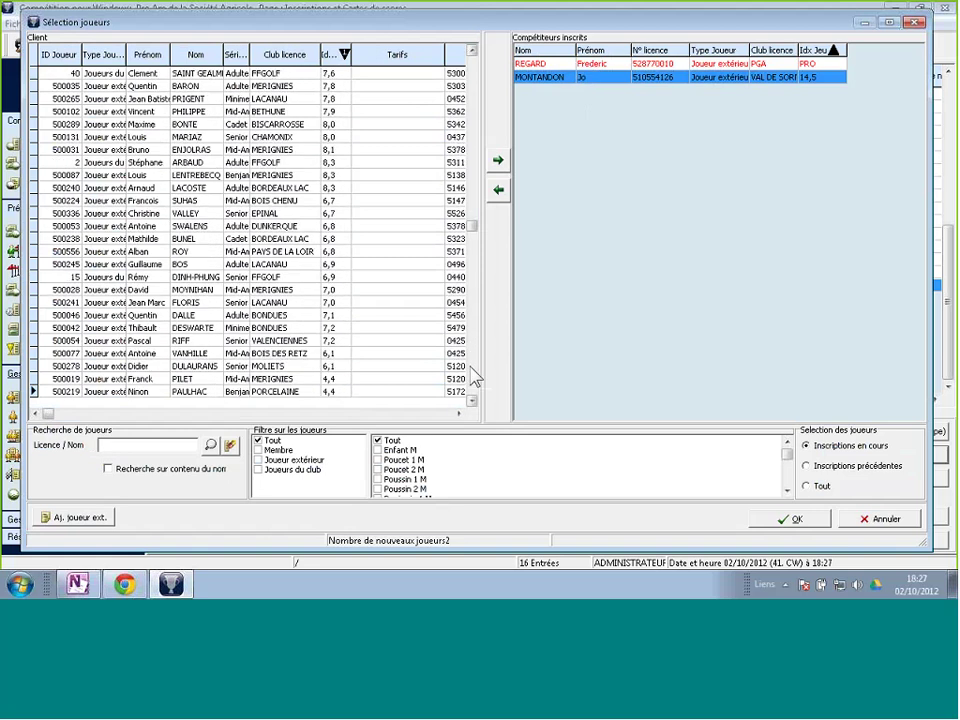
double_click(399, 329)
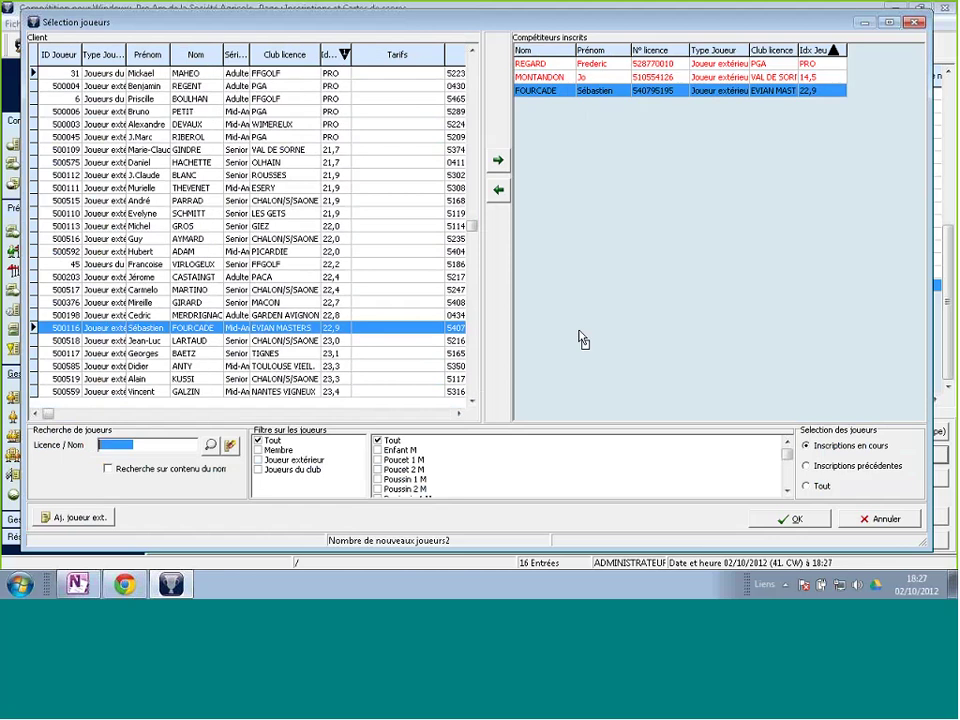
text(le)
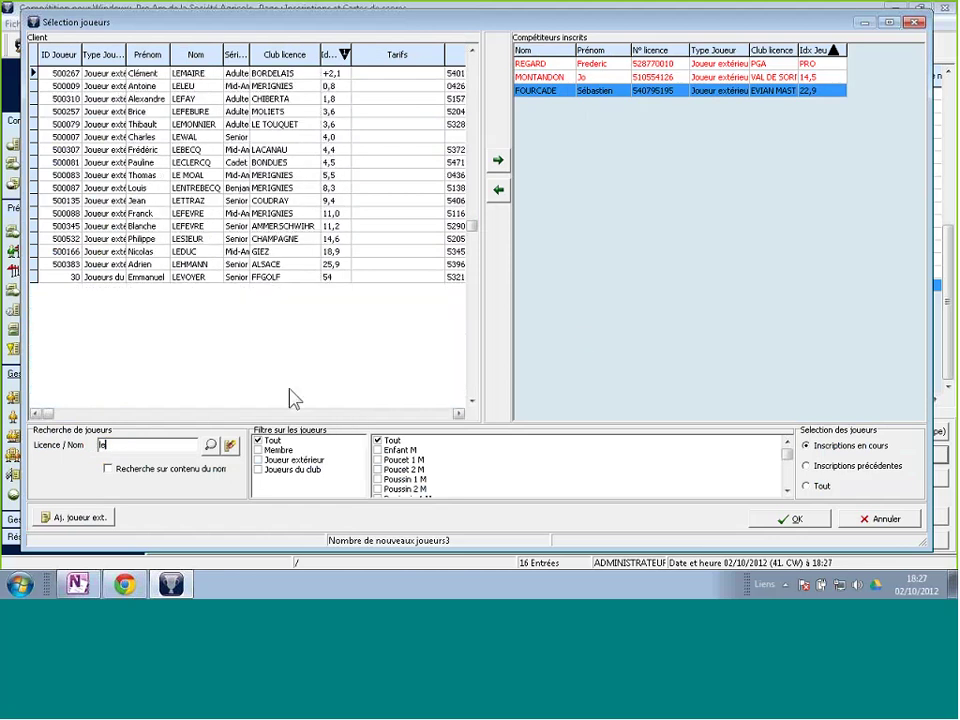
double_click(190, 238)
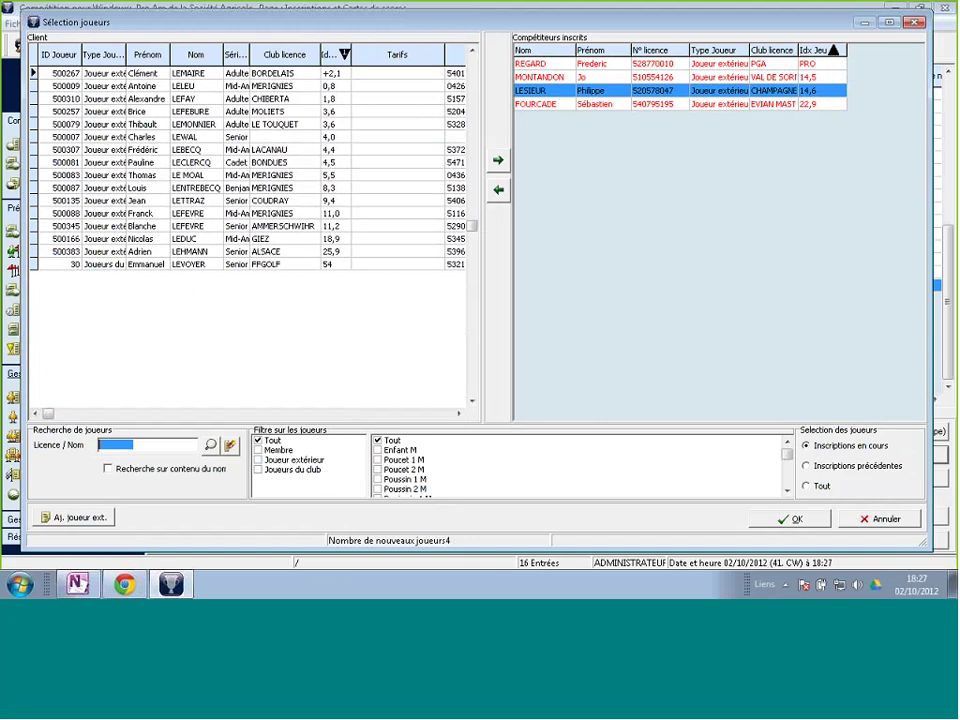
click(810, 521)
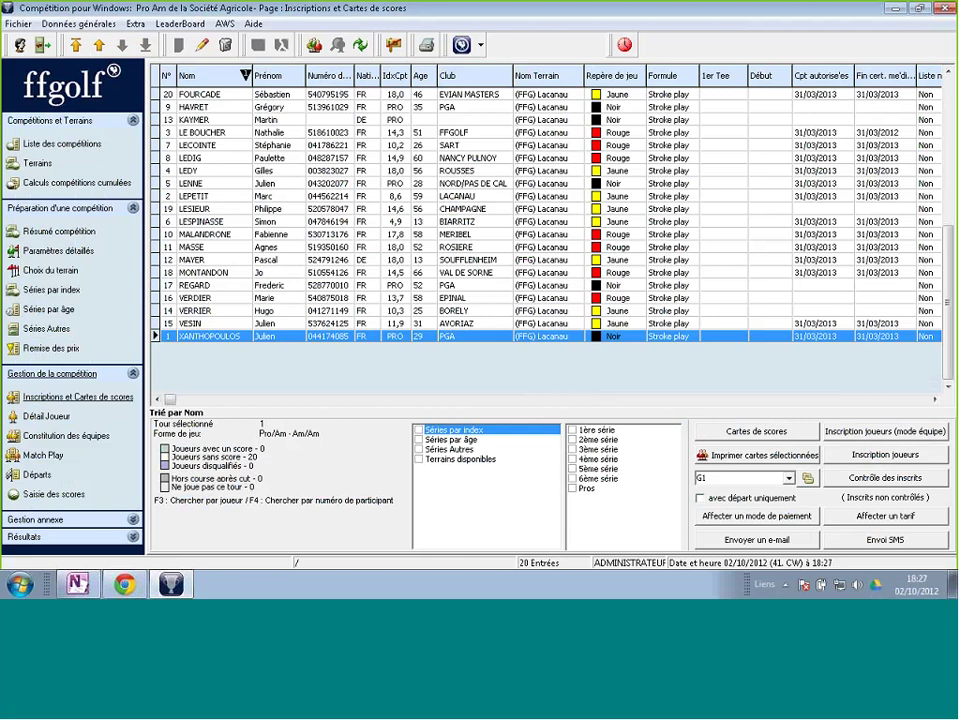
Edit the team composition and place the PGA professional and the Val de Sorne, Champagne and Evian Masters amateurs in team 5
click(62, 436)
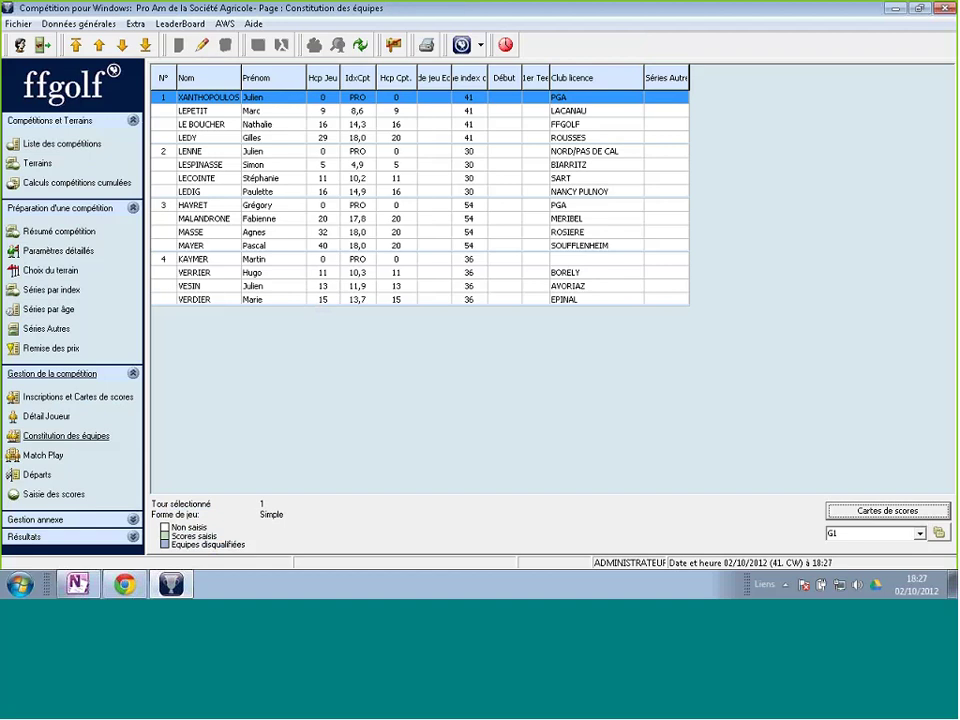
click(199, 46)
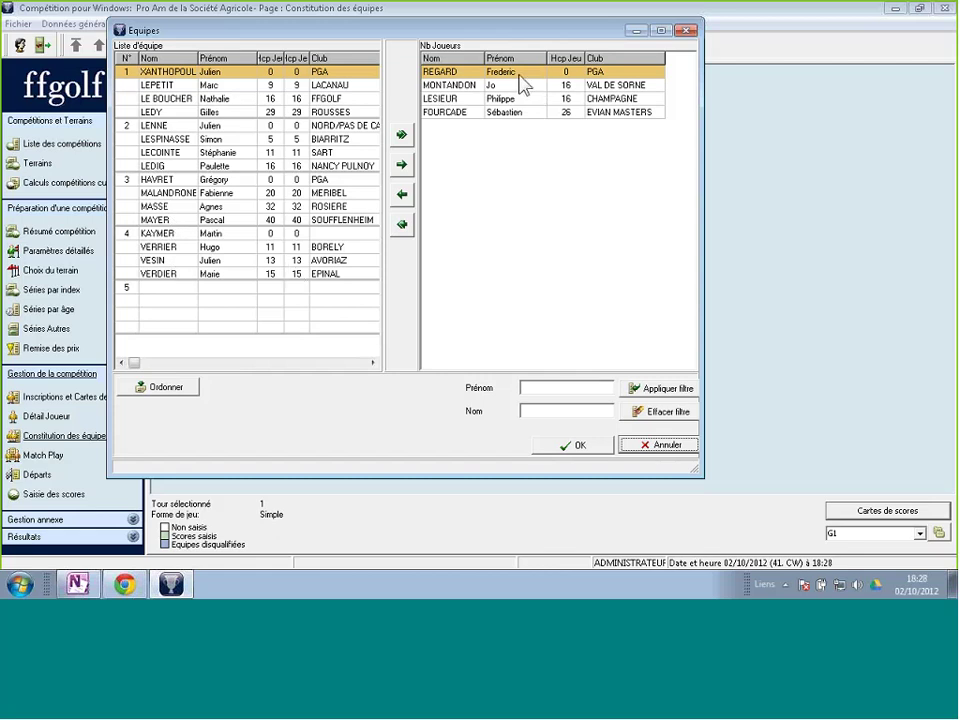
drag(523, 78, 240, 296)
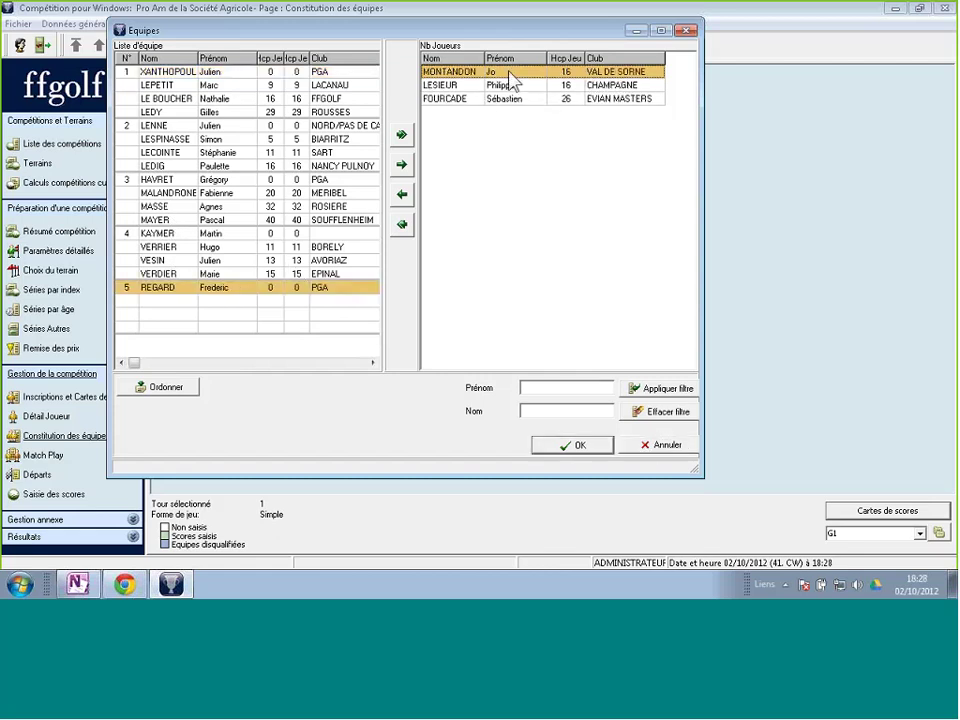
drag(424, 88, 238, 306)
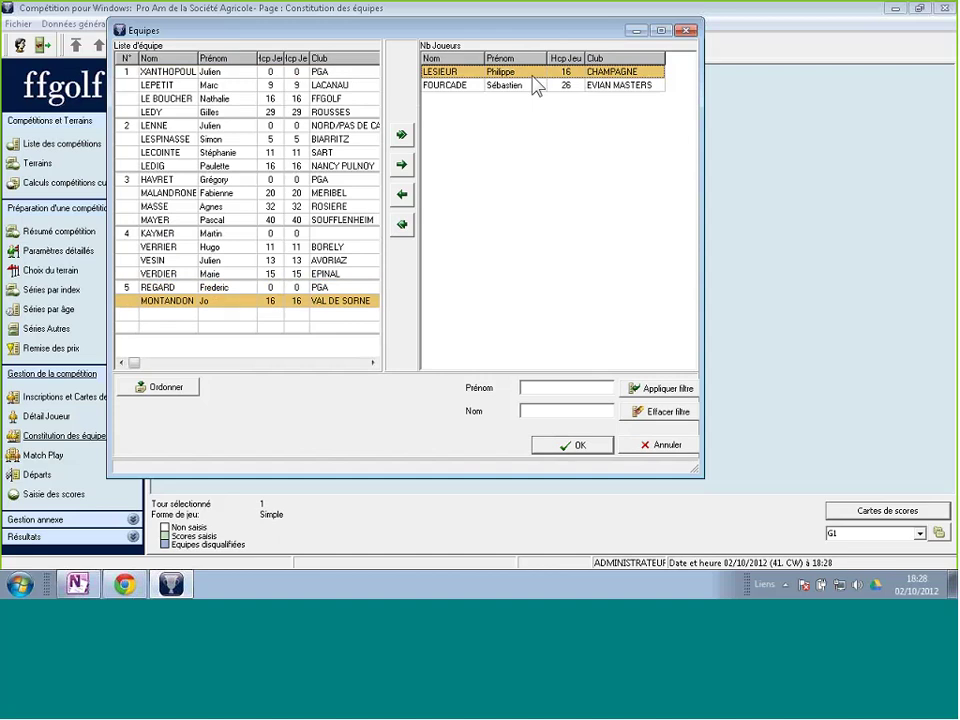
drag(440, 72, 375, 321)
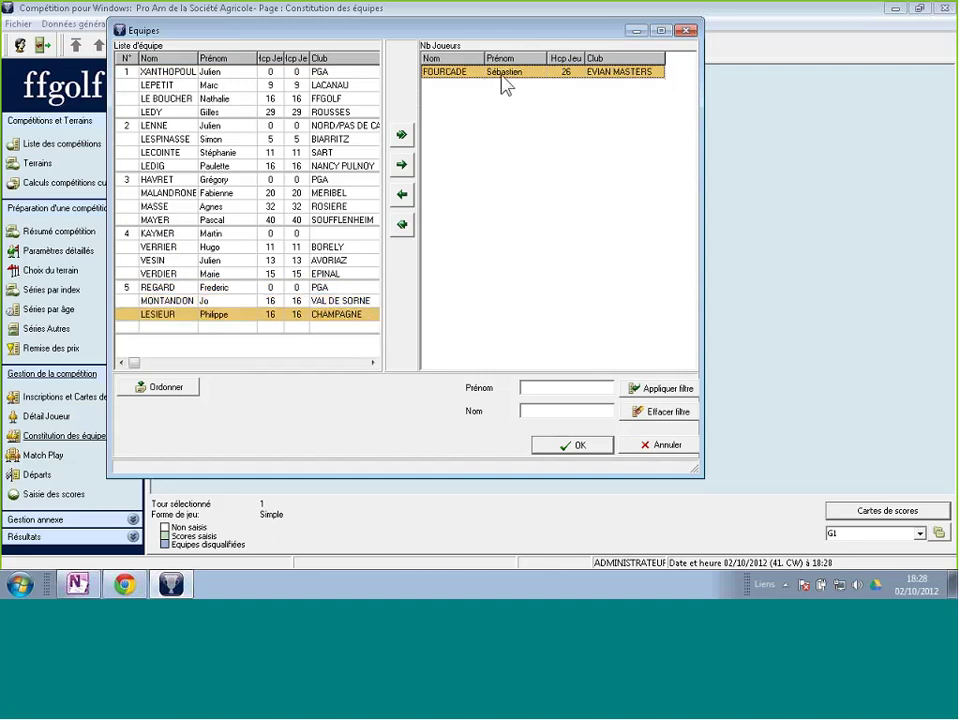
drag(513, 82, 323, 305)
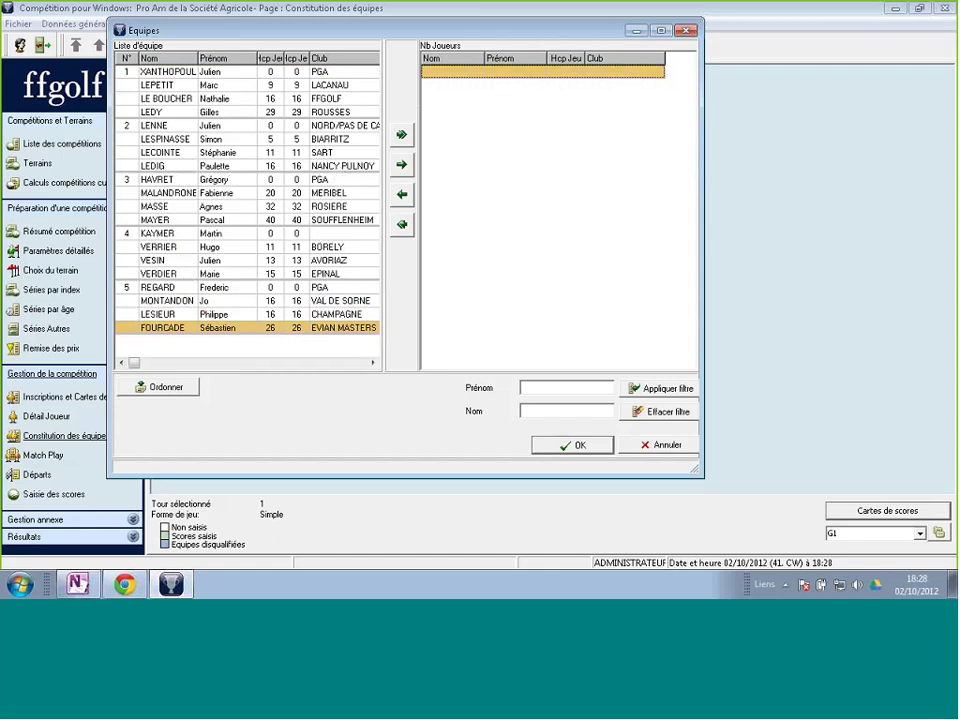
Swap the PGA professionals of teams 3 and 5
click(241, 181)
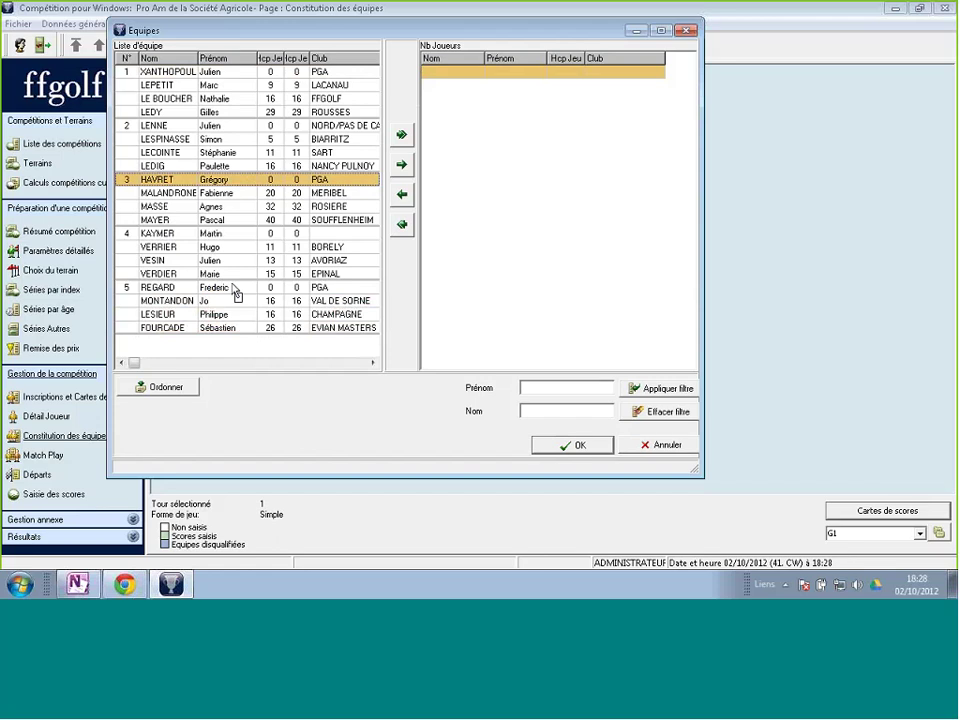
key(Delete)
drag(234, 296, 237, 300)
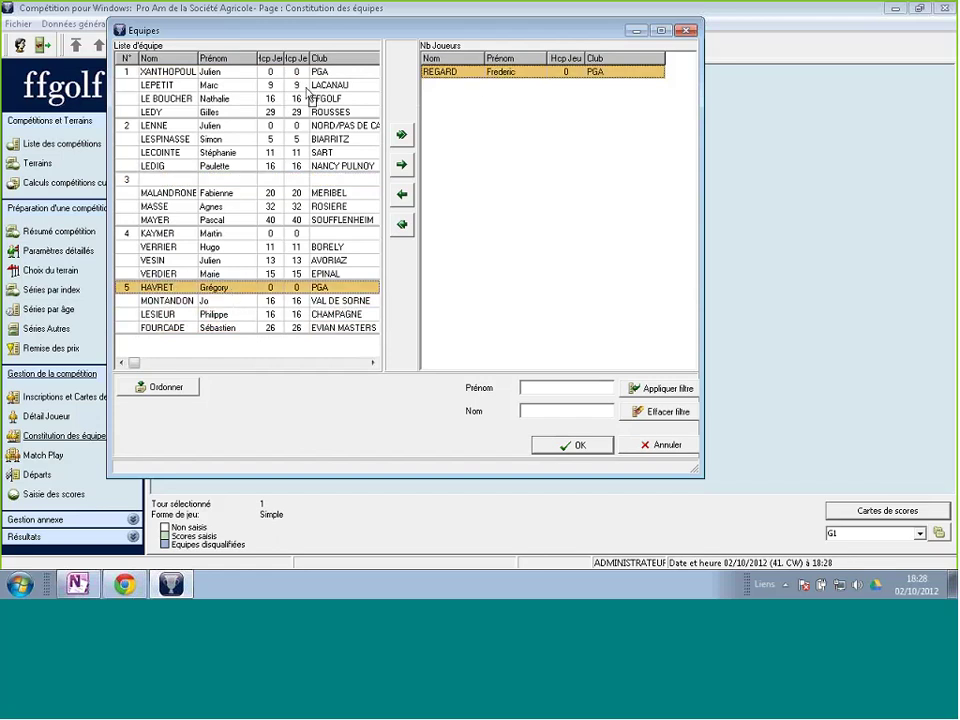
click(228, 186)
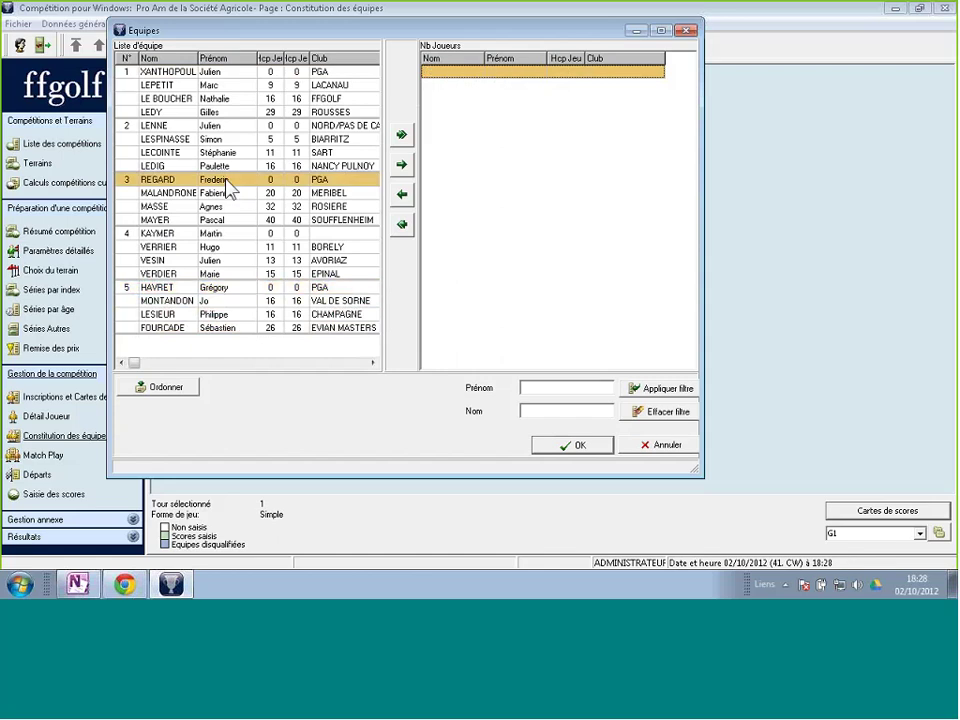
Swap team 3's Meribel amateur with team 5's Val de Sorne amateur and confirm the teams
drag(237, 197, 489, 230)
drag(490, 288, 514, 92)
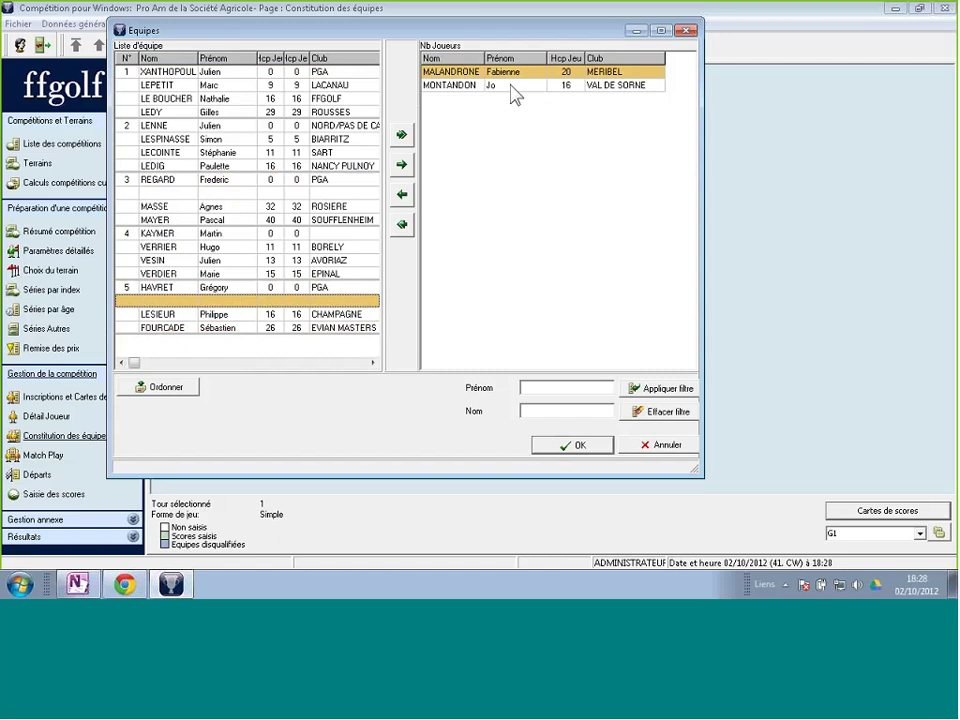
drag(450, 85, 332, 193)
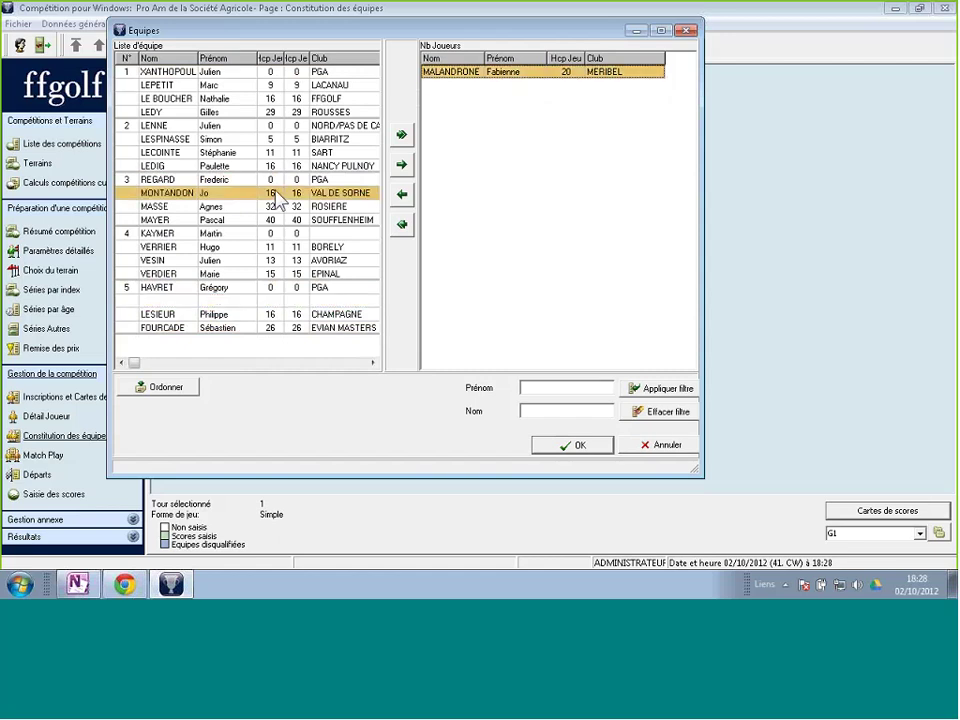
click(325, 302)
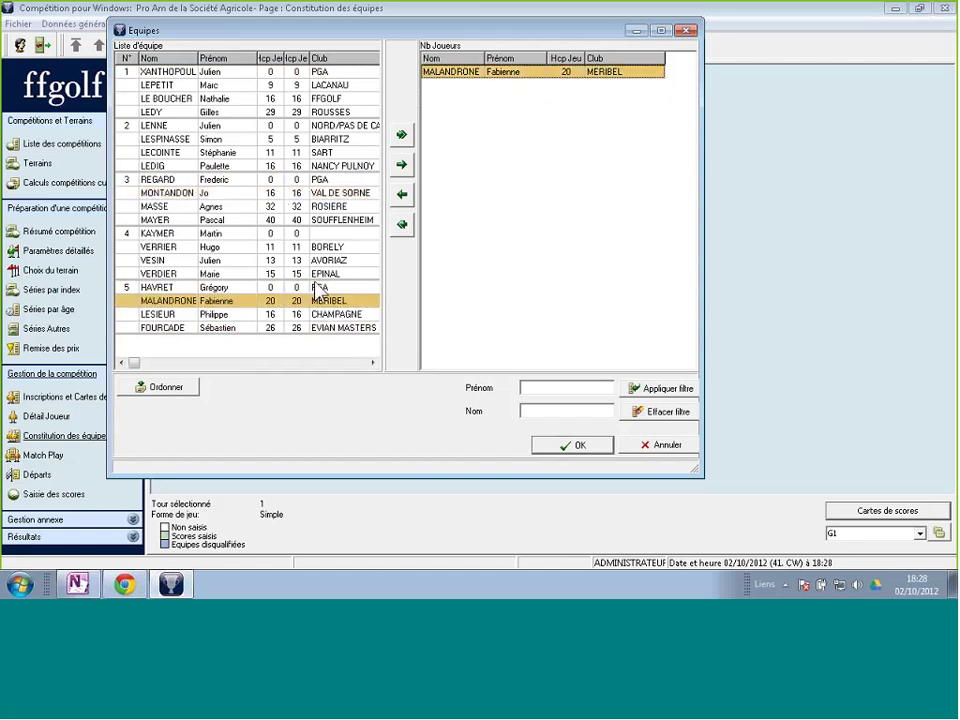
click(554, 447)
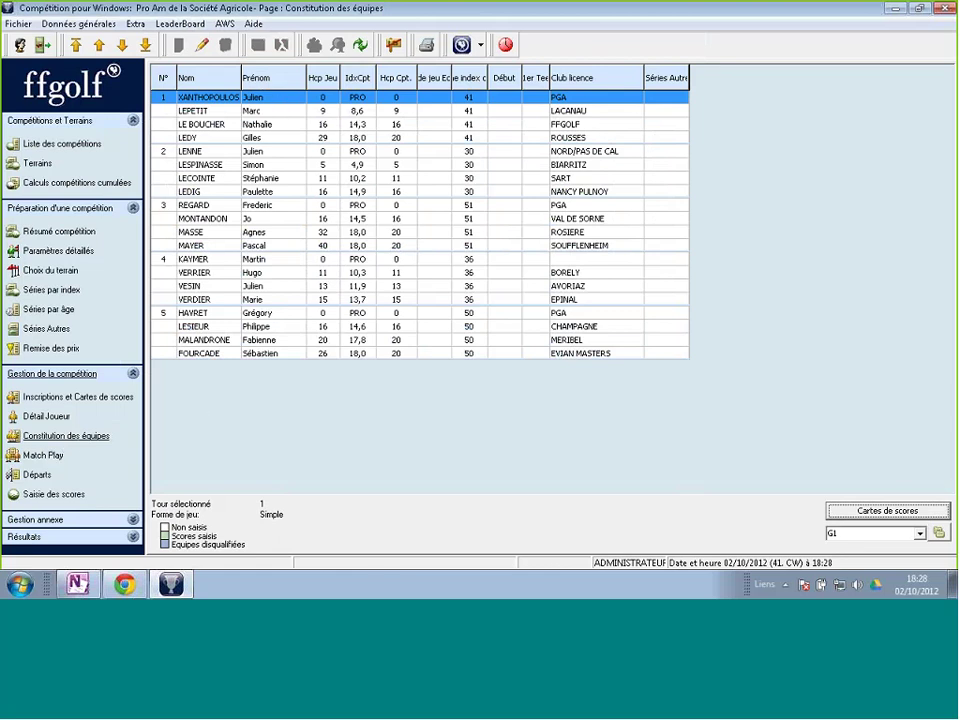
click(203, 47)
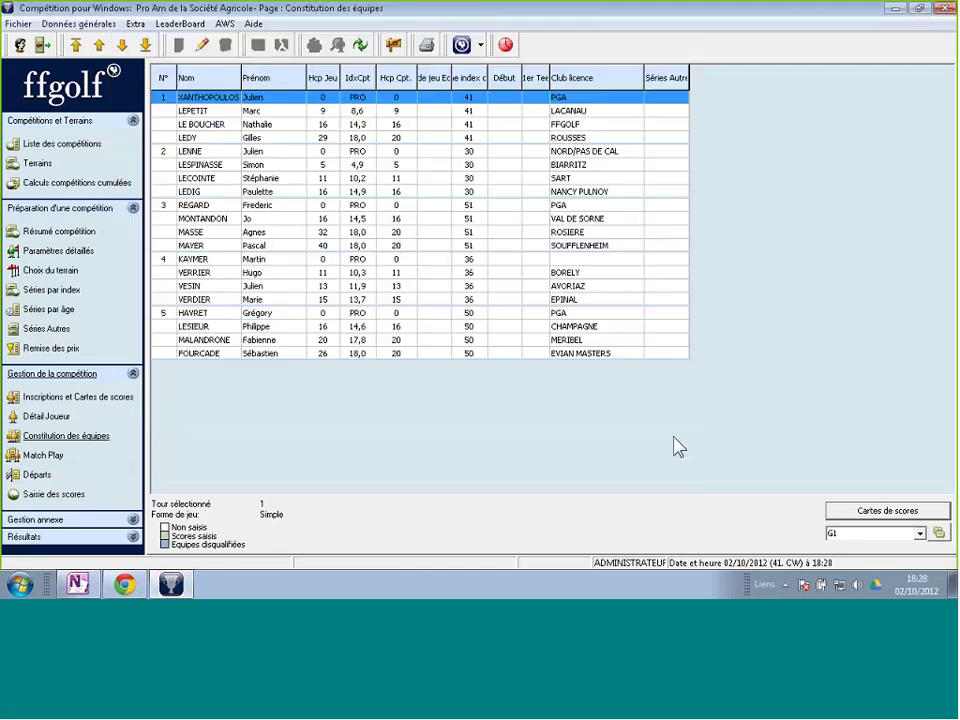
click(668, 445)
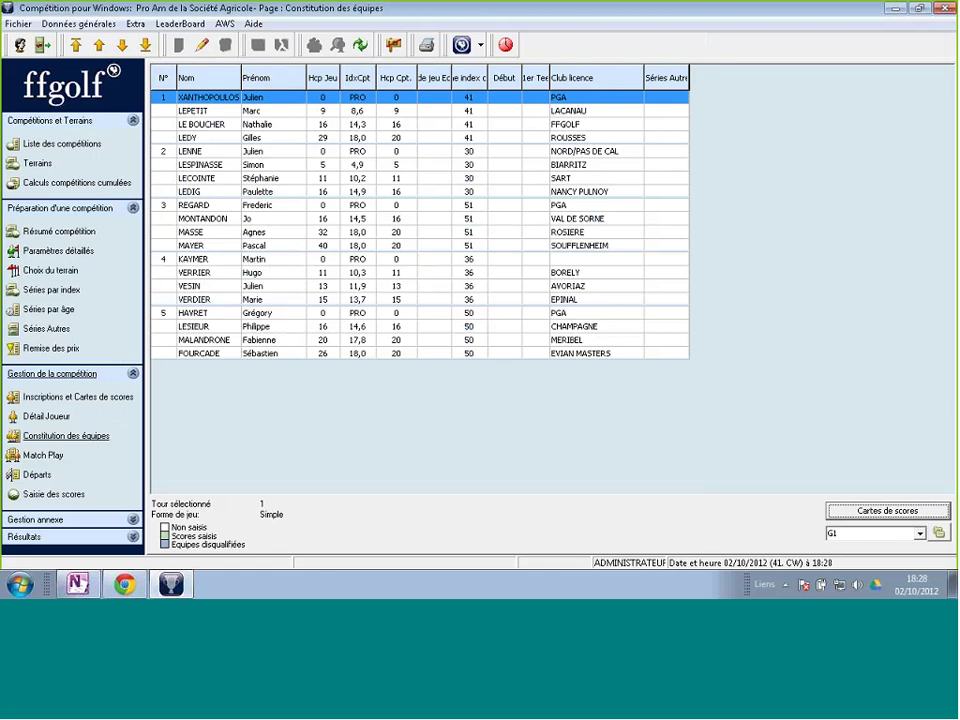
Edit the competition's start list and set the first start time to 07:00
click(44, 479)
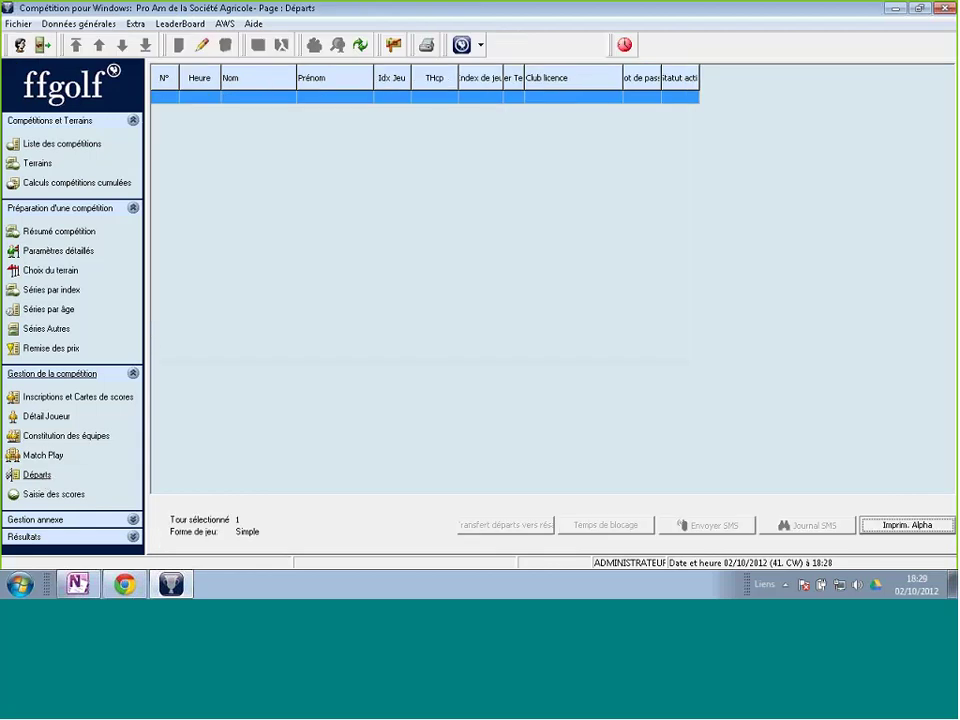
click(201, 47)
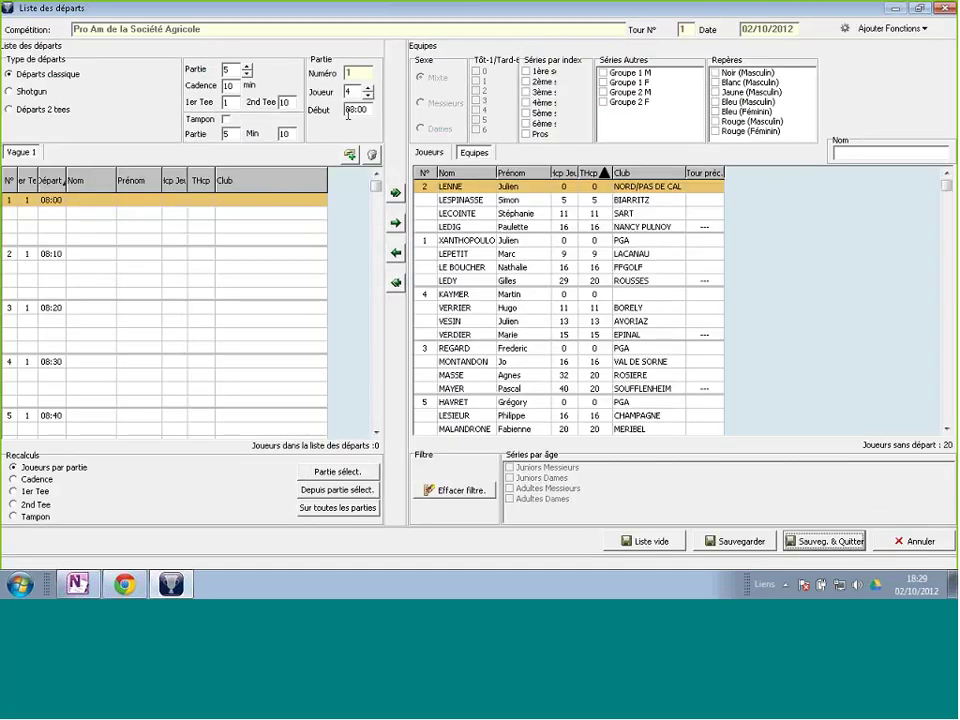
click(348, 110)
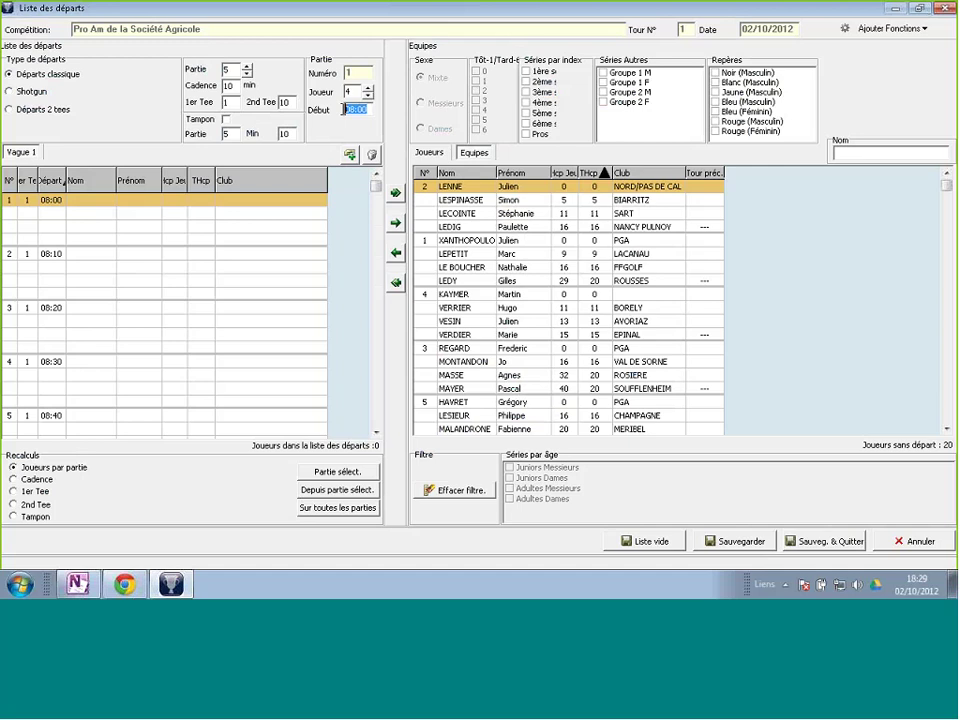
text(07:)
key(Return)
click(495, 337)
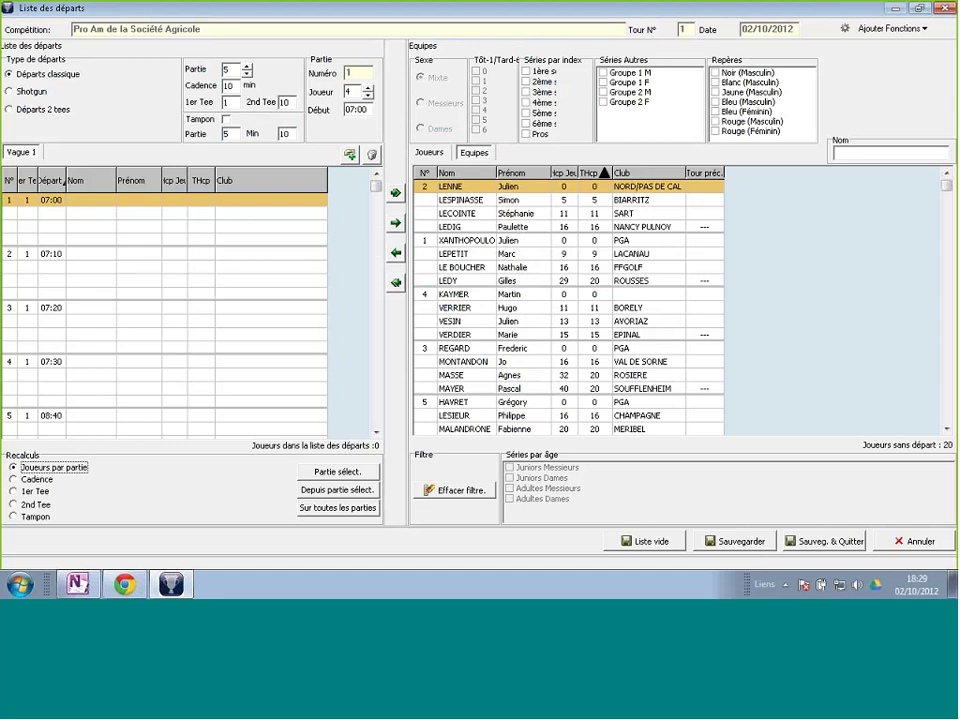
Widen the first-tee, start-time and club columns of the start list and enlarge its side of the window
click(72, 181)
drag(38, 178, 53, 178)
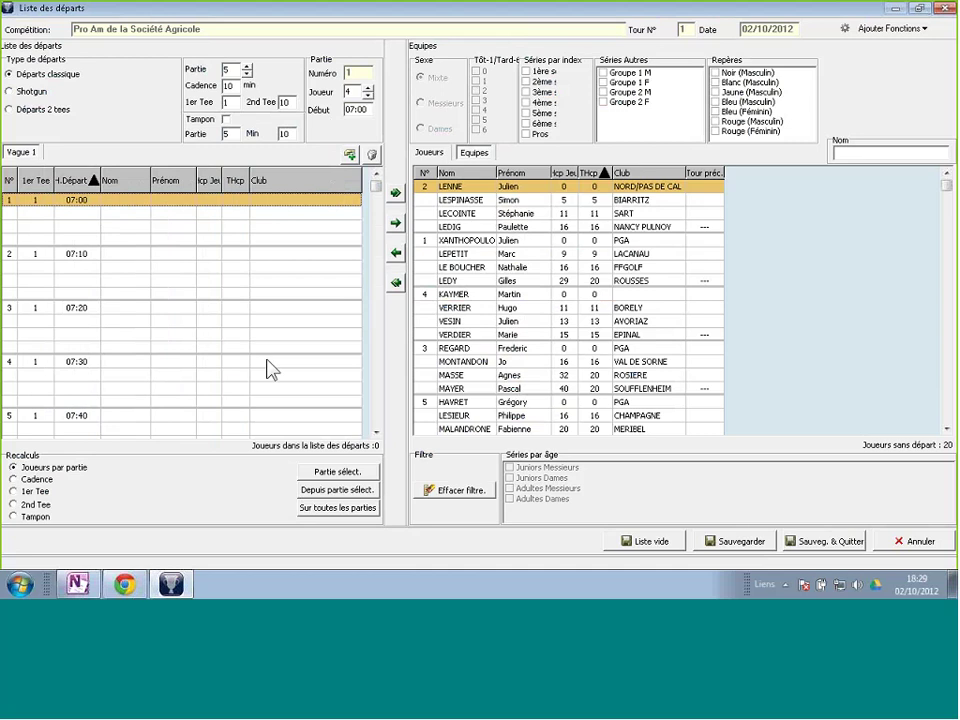
drag(407, 319, 430, 320)
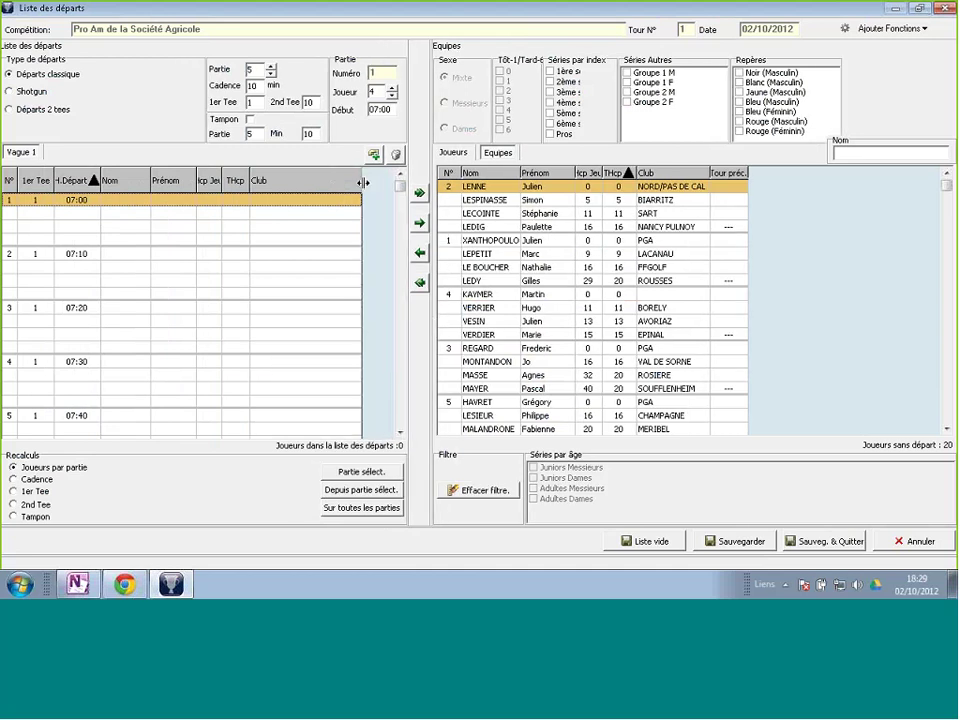
drag(361, 181, 370, 182)
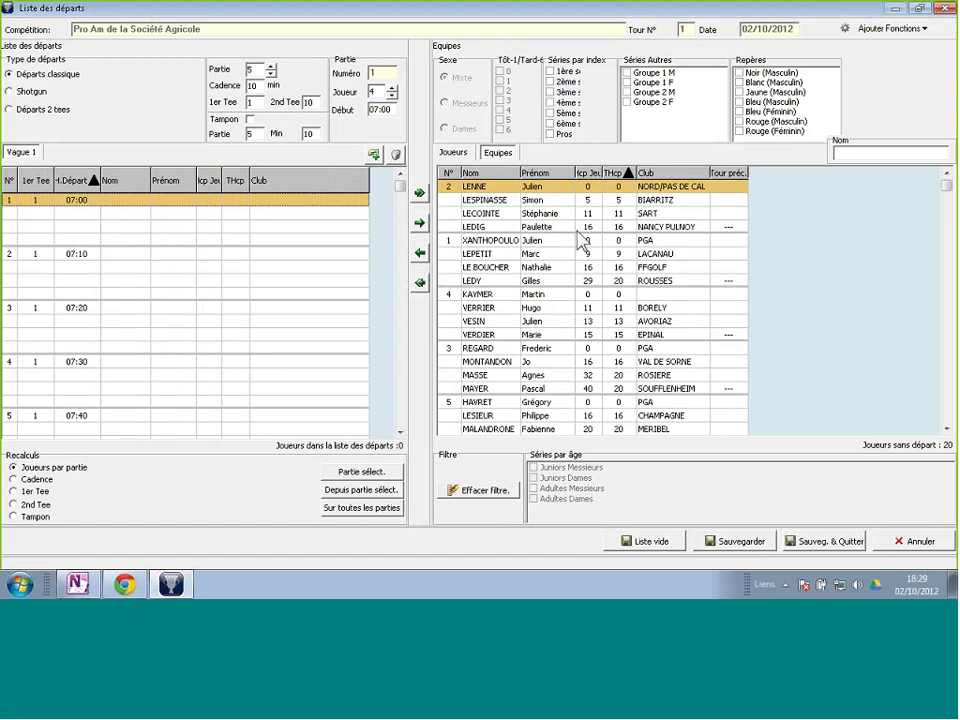
Assign teams 1, 2, 4 and 3 to the 07:00, 07:10, 07:20 and 07:30 starts and widen the start list's surname column
drag(579, 240, 293, 207)
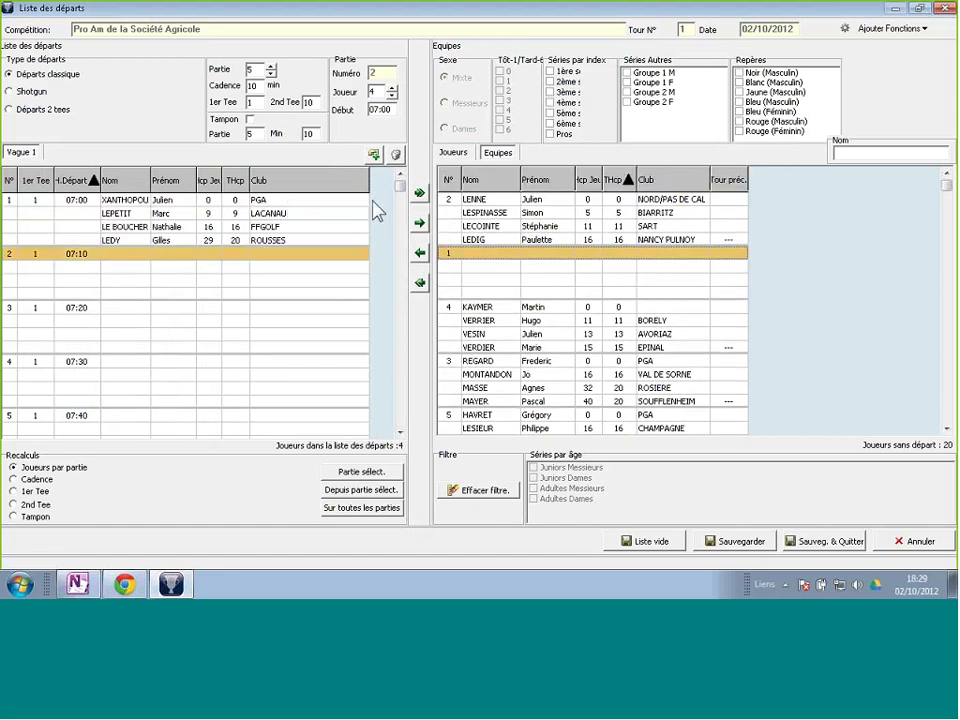
drag(491, 212, 294, 262)
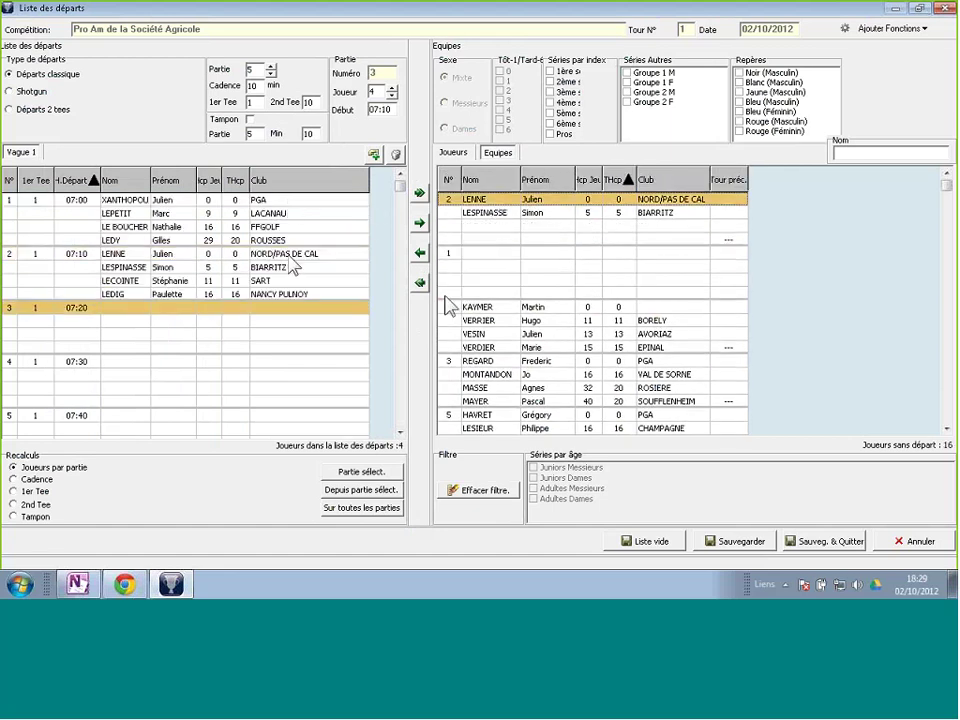
drag(340, 320, 340, 318)
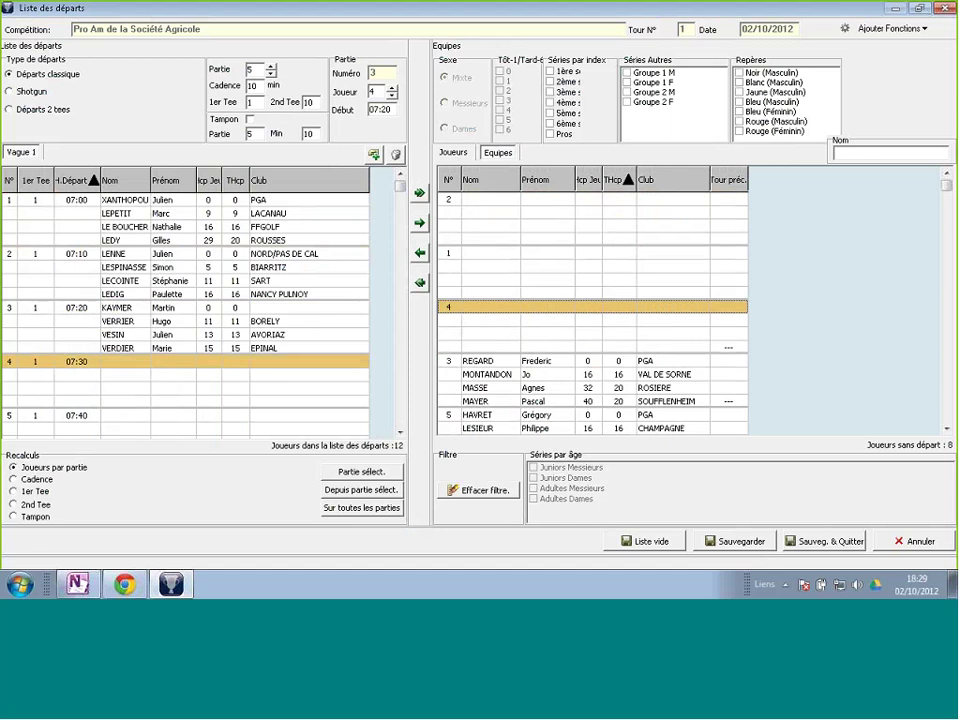
drag(360, 371, 389, 364)
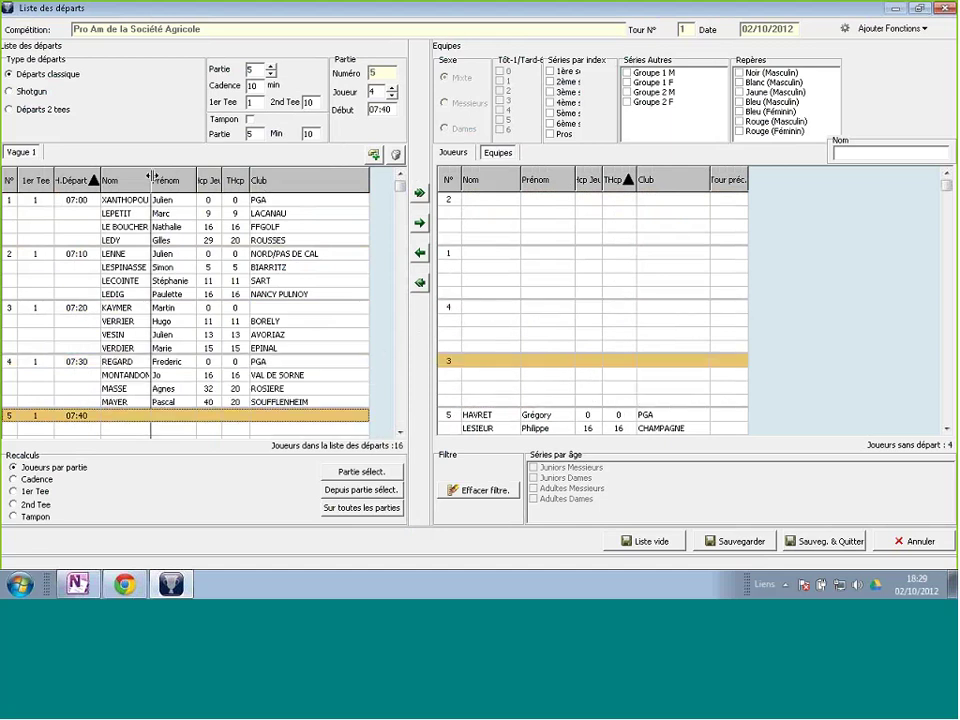
drag(152, 177, 161, 177)
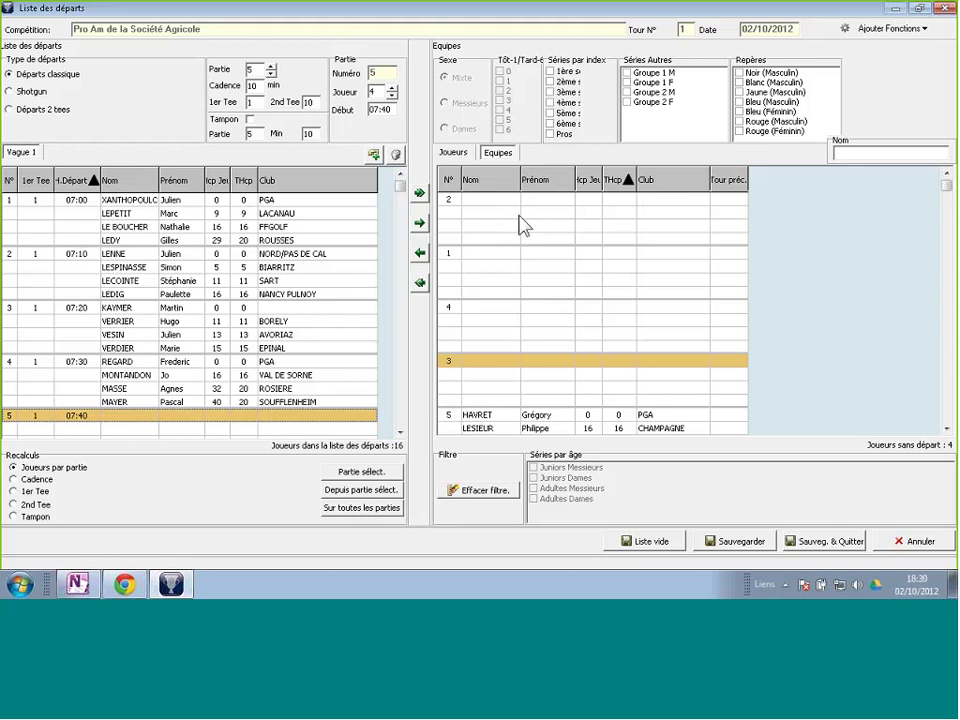
Assign team 5 to the 07:40 start, then save and close the start list, updating the round's start time to match
click(946, 431)
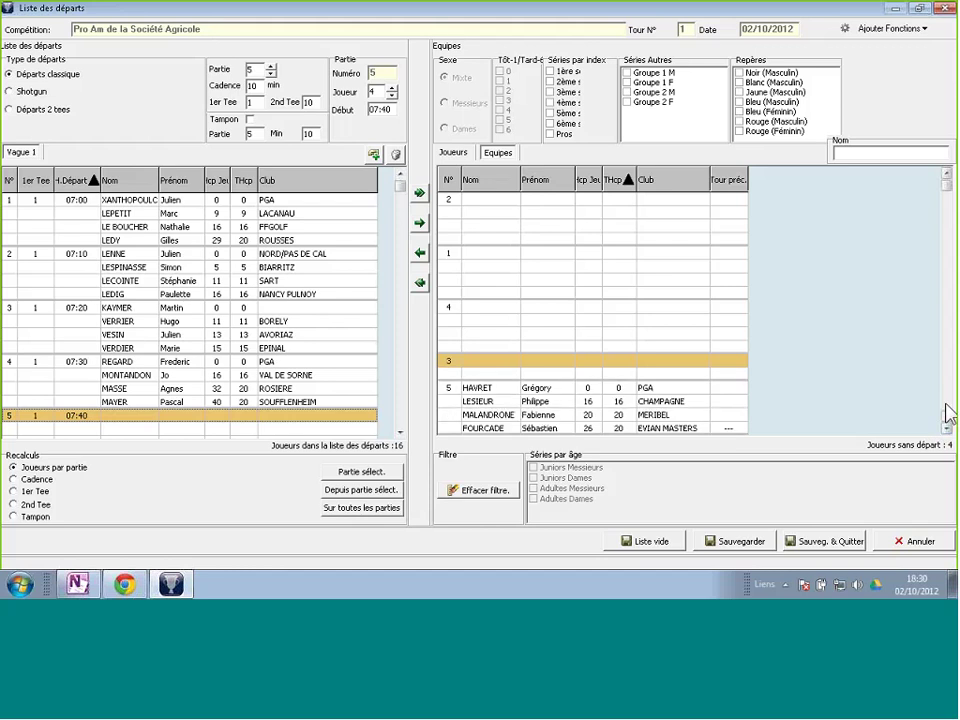
click(946, 412)
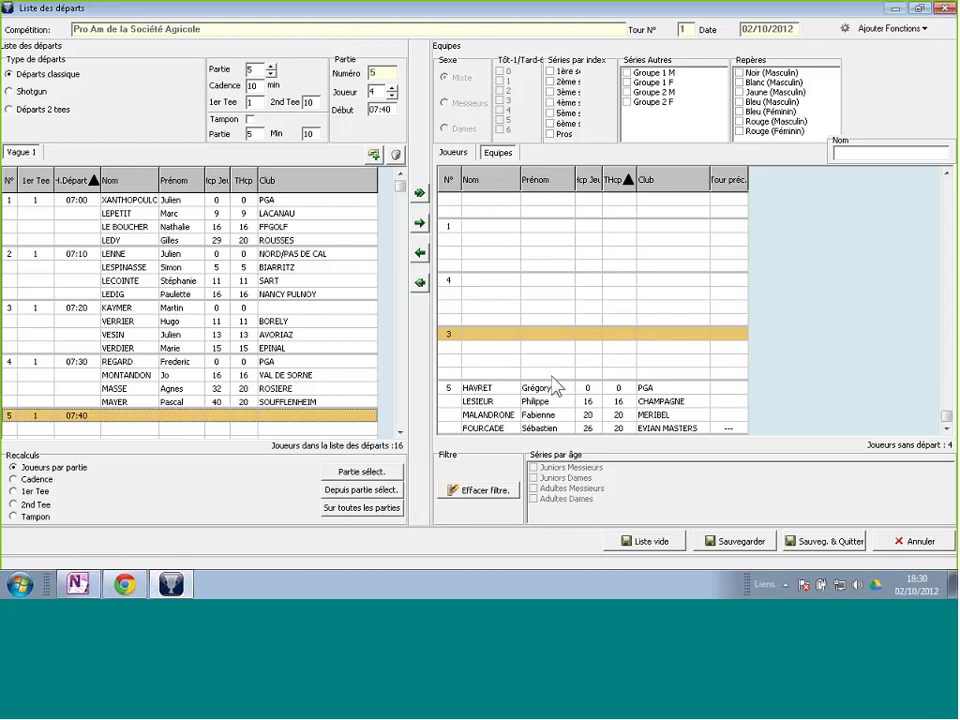
click(548, 237)
click(548, 237)
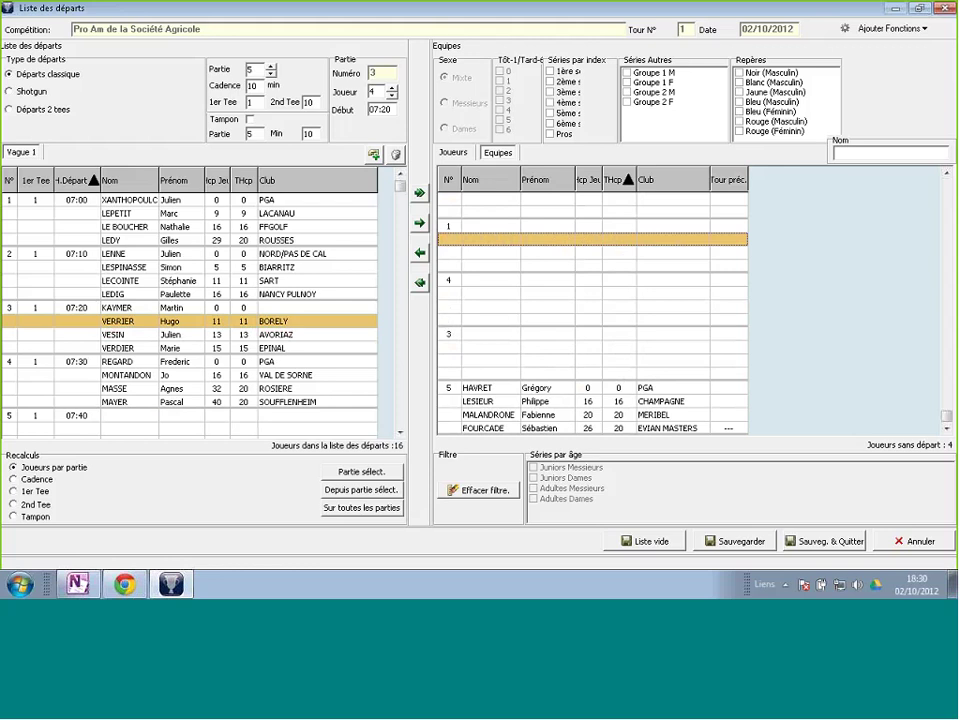
scroll(300, 395, down, 1)
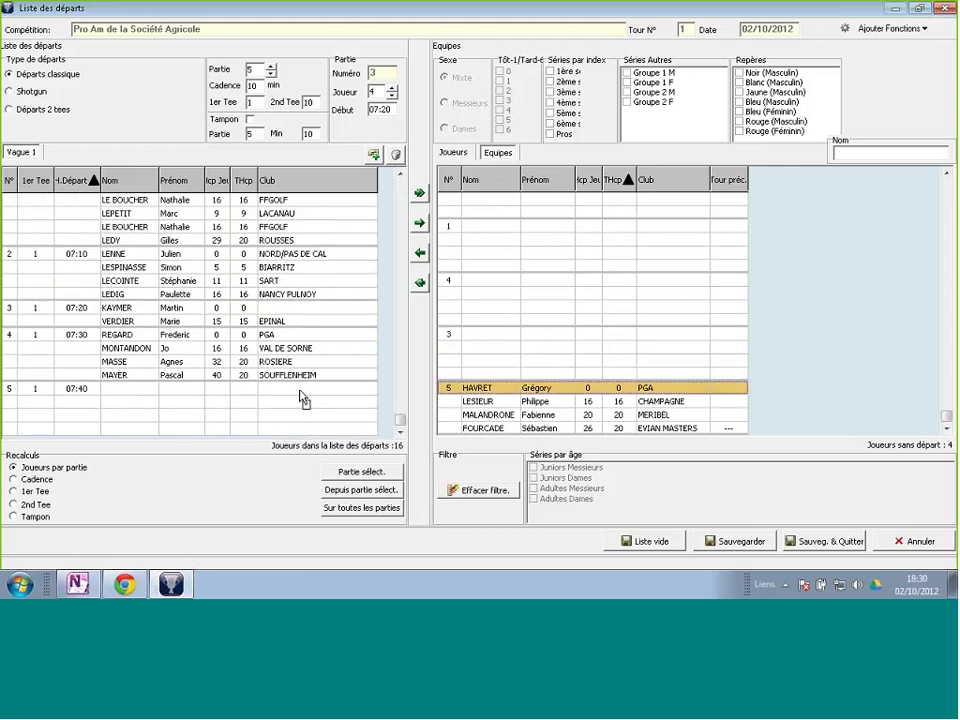
drag(300, 398, 305, 400)
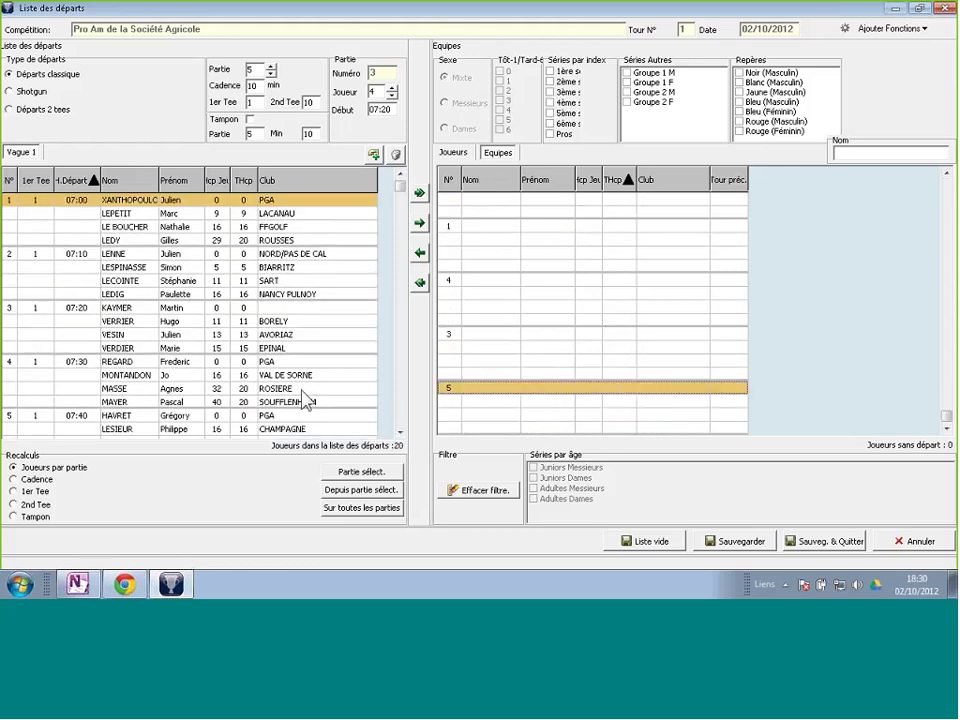
click(818, 541)
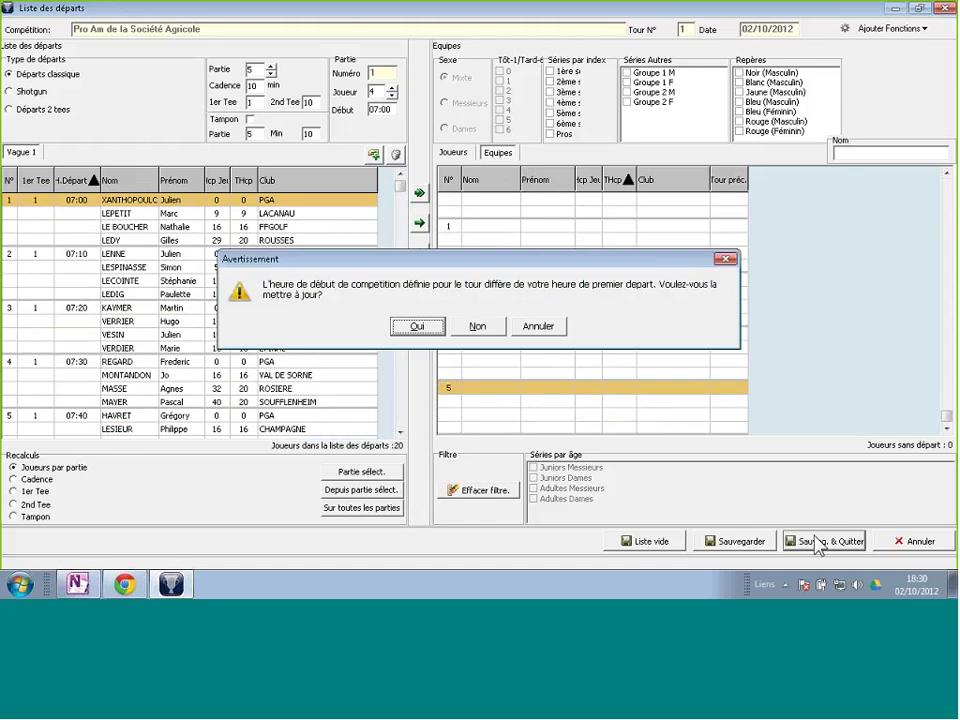
click(410, 327)
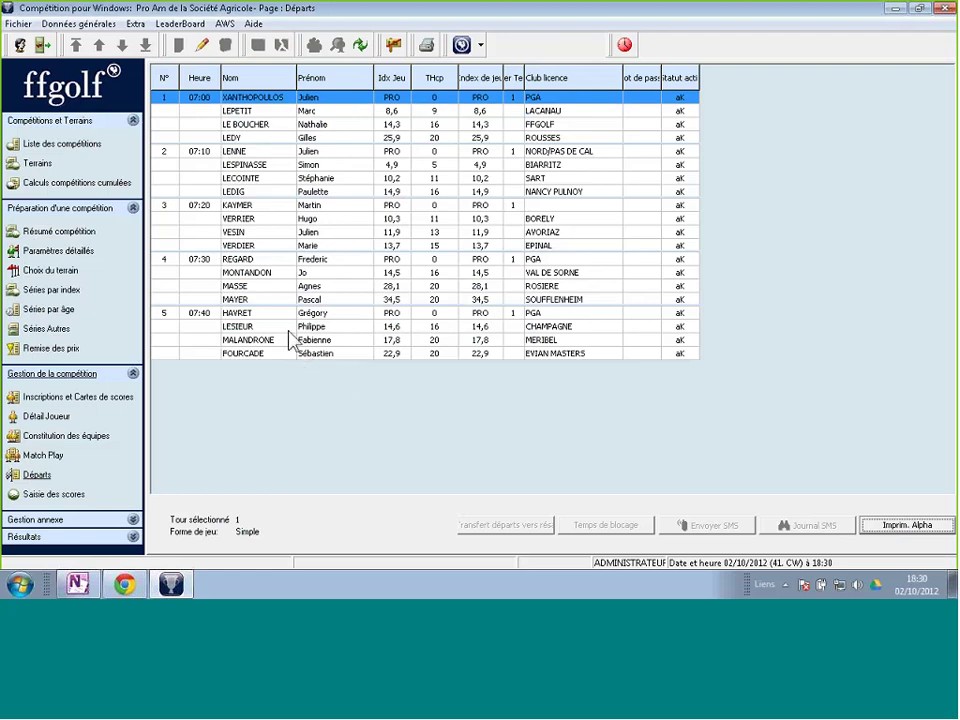
Register four more players: the Merignies professional and amateurs from Valenciennes, FFGOLF and Chalon/S/Saone
click(73, 398)
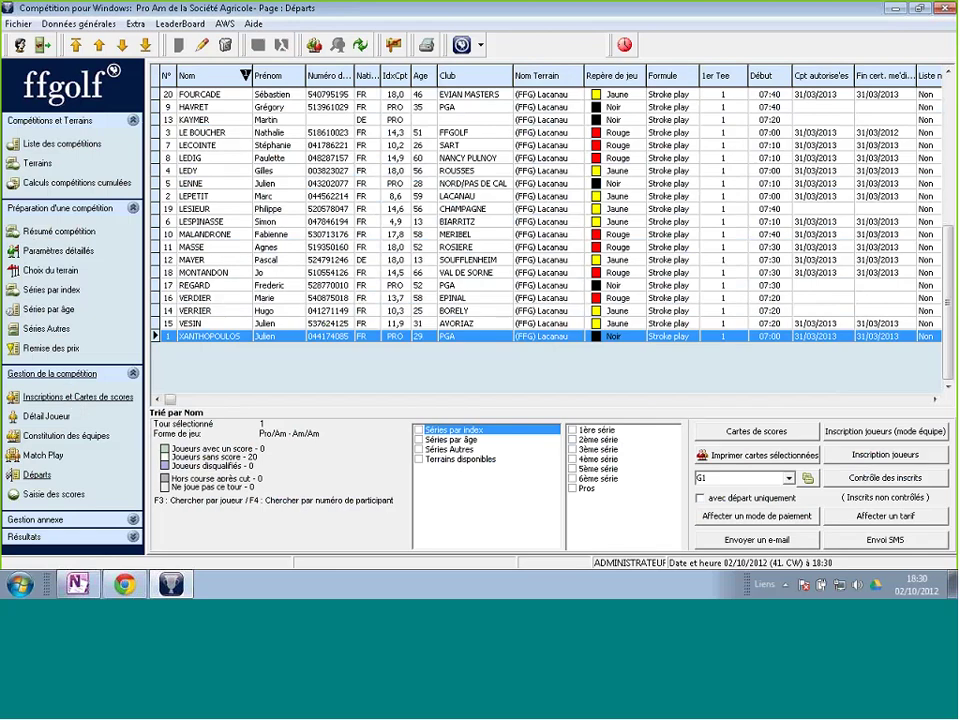
click(879, 455)
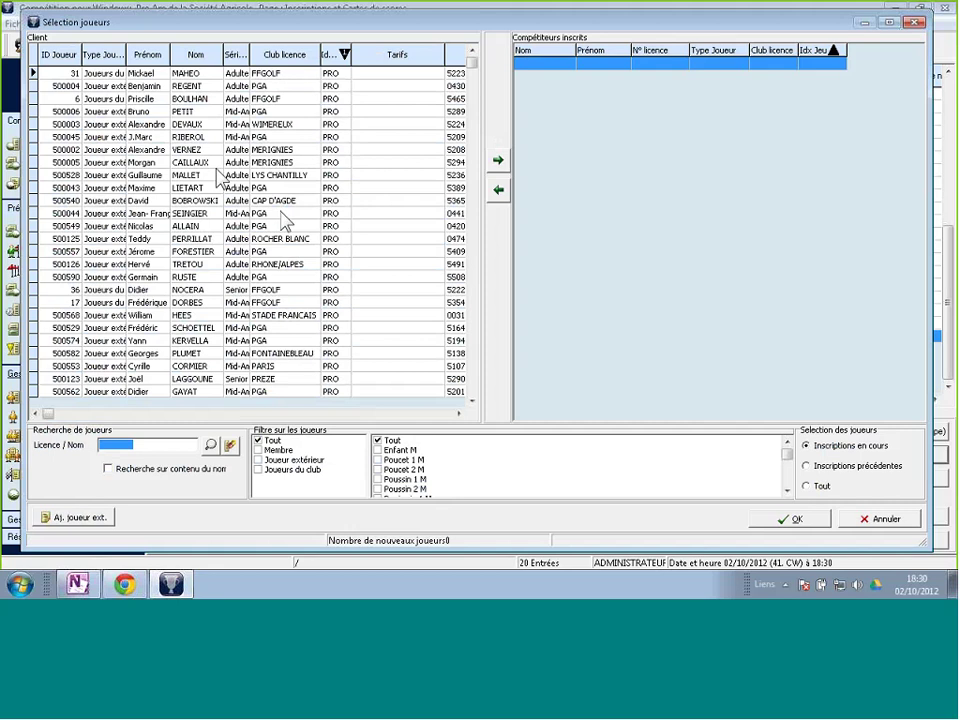
drag(228, 172, 643, 167)
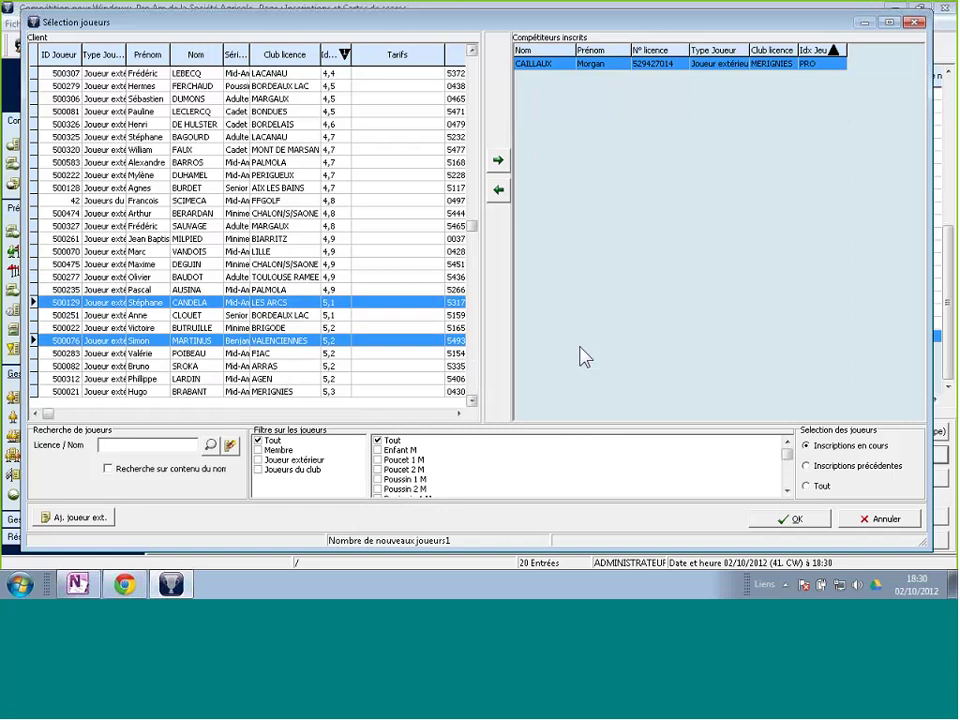
text(ma)
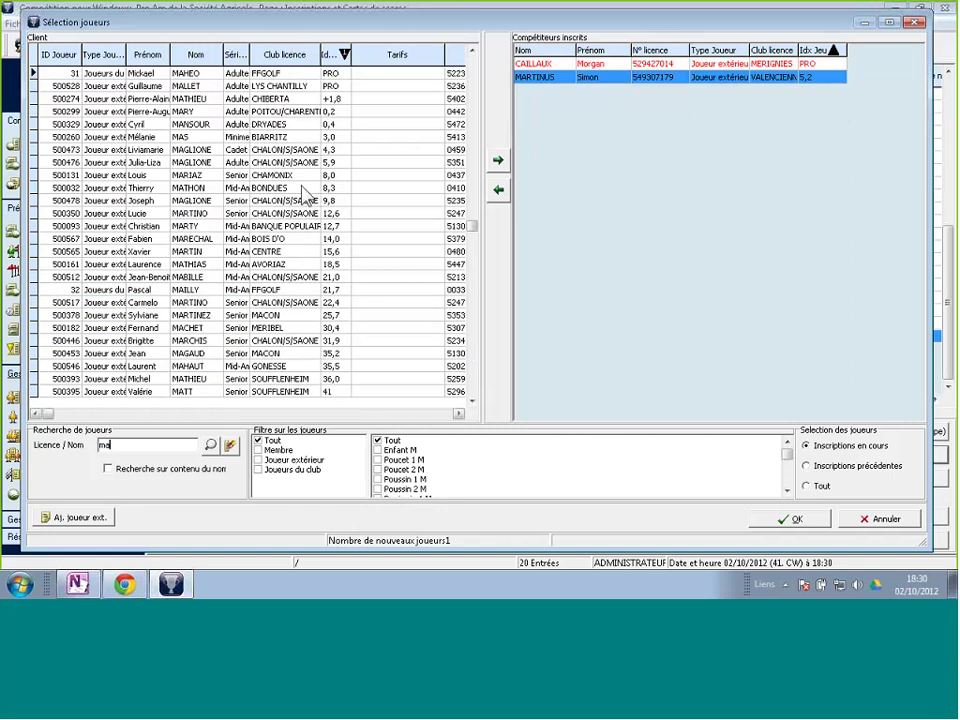
drag(423, 343, 748, 313)
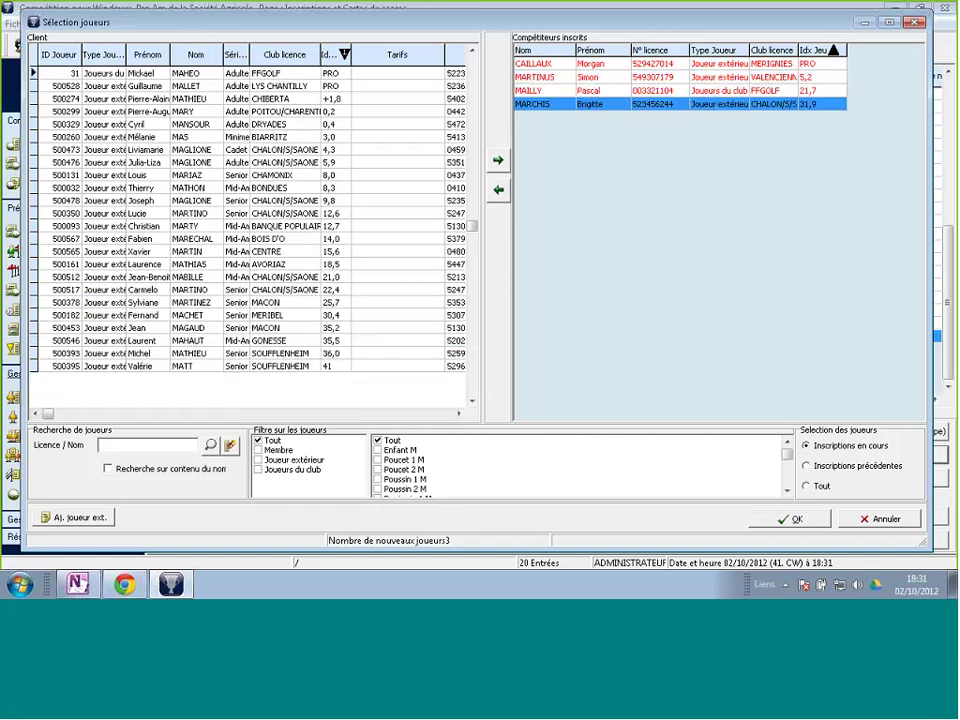
click(788, 519)
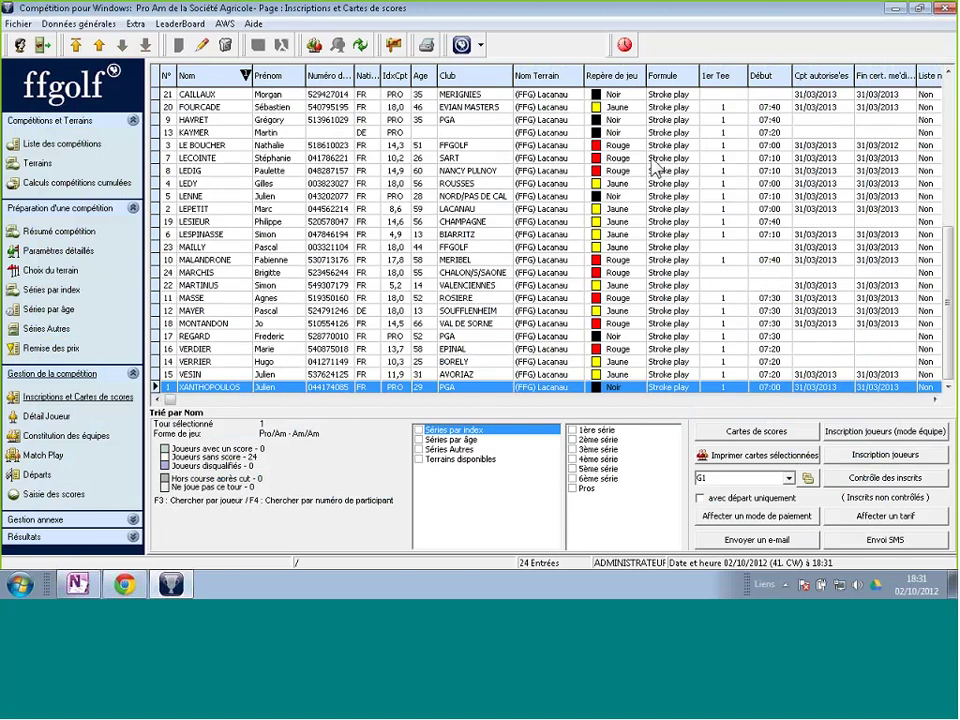
Try to edit the composition of the competition's teams
click(70, 437)
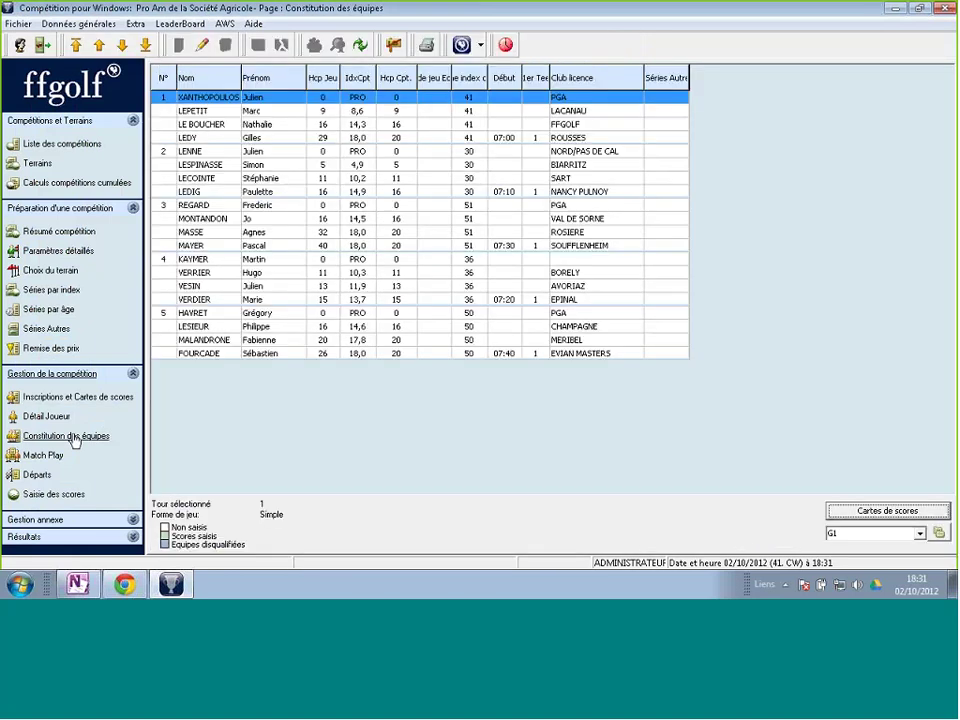
click(200, 54)
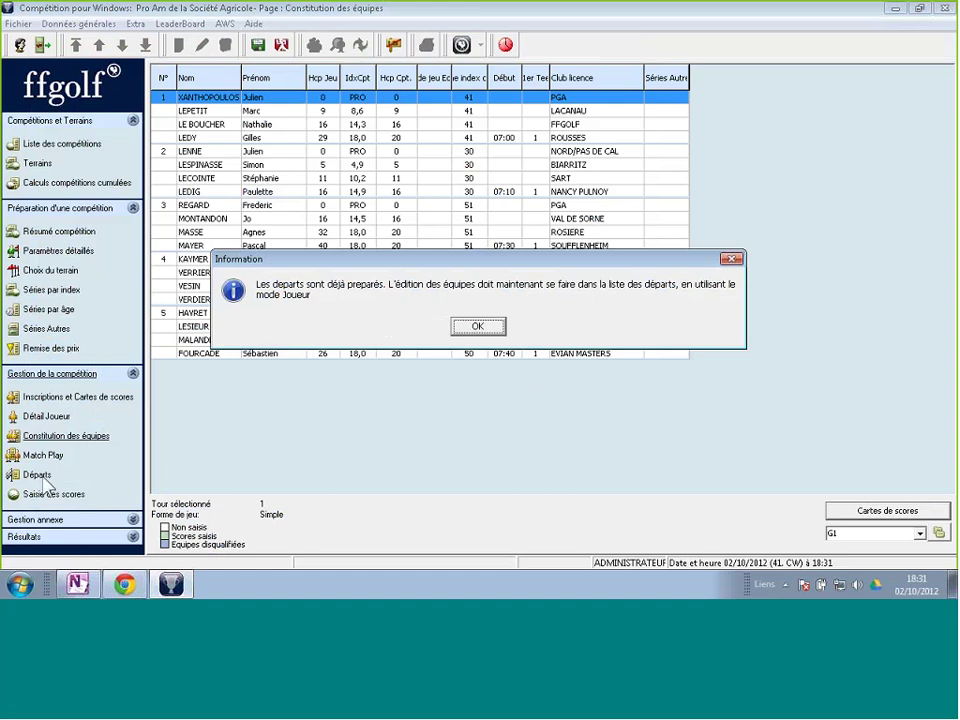
click(479, 327)
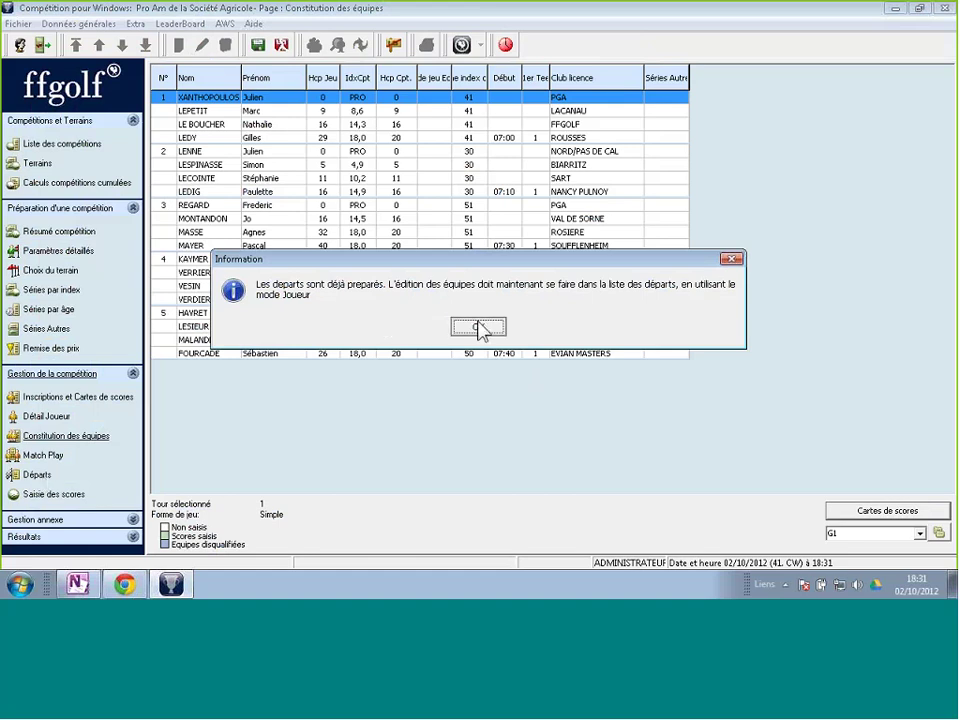
Edit the competition's start list and add new places for the newly registered players
click(34, 476)
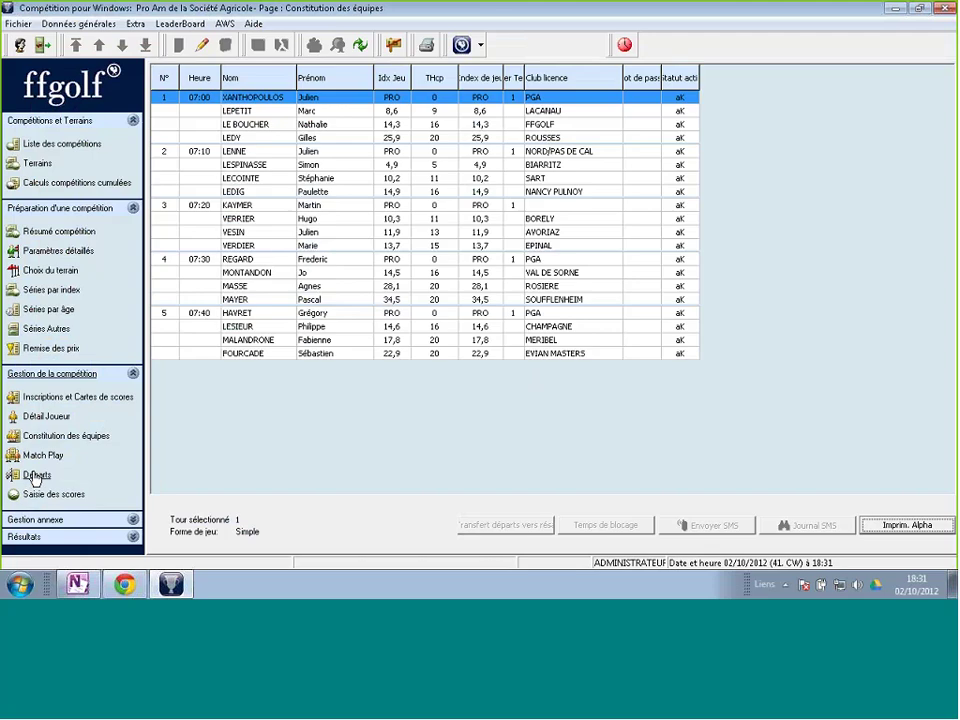
click(201, 45)
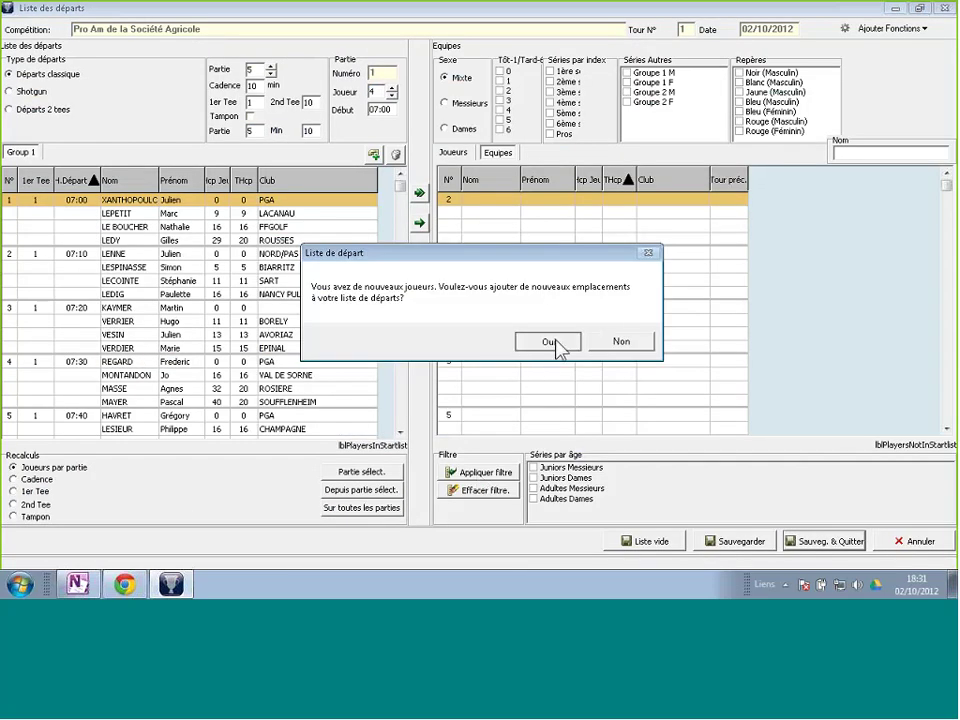
click(556, 341)
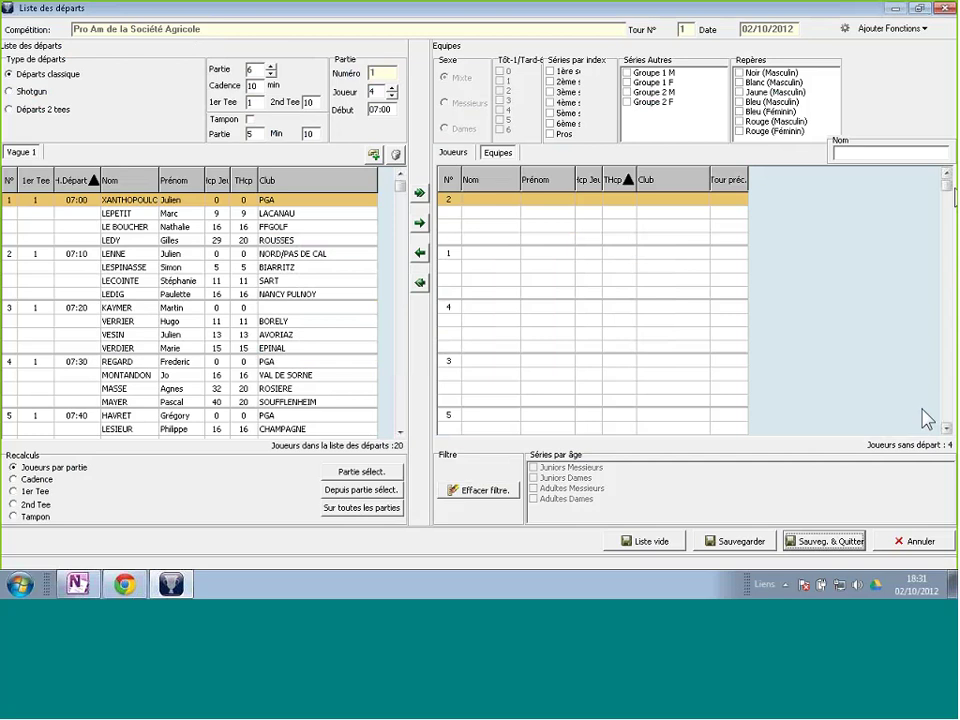
Show the players without a start individually instead of by team and widen their club column
click(947, 428)
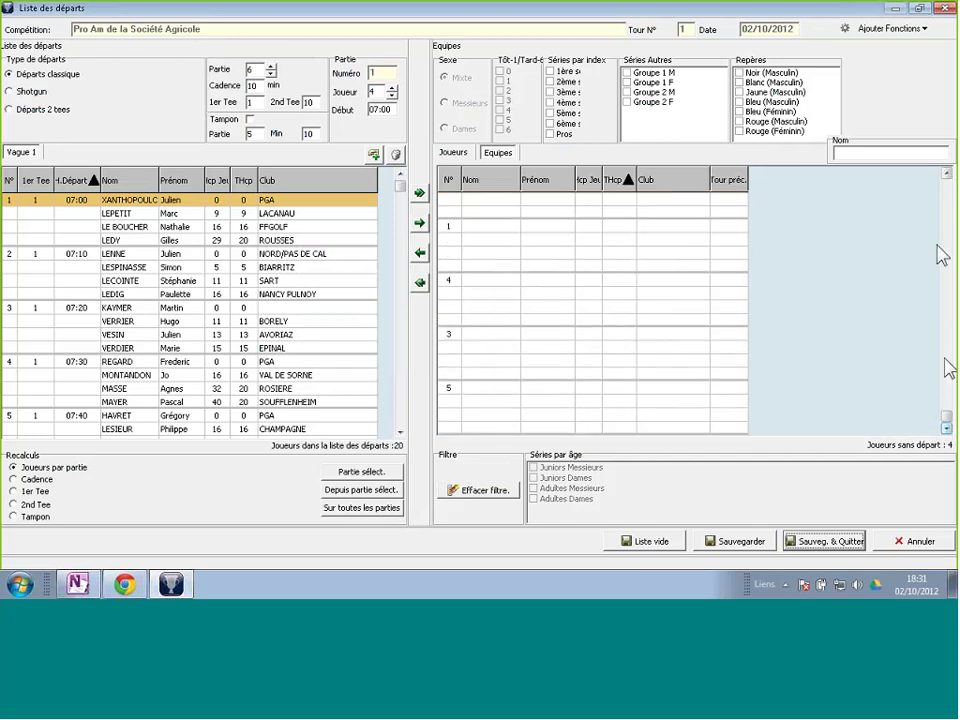
click(945, 200)
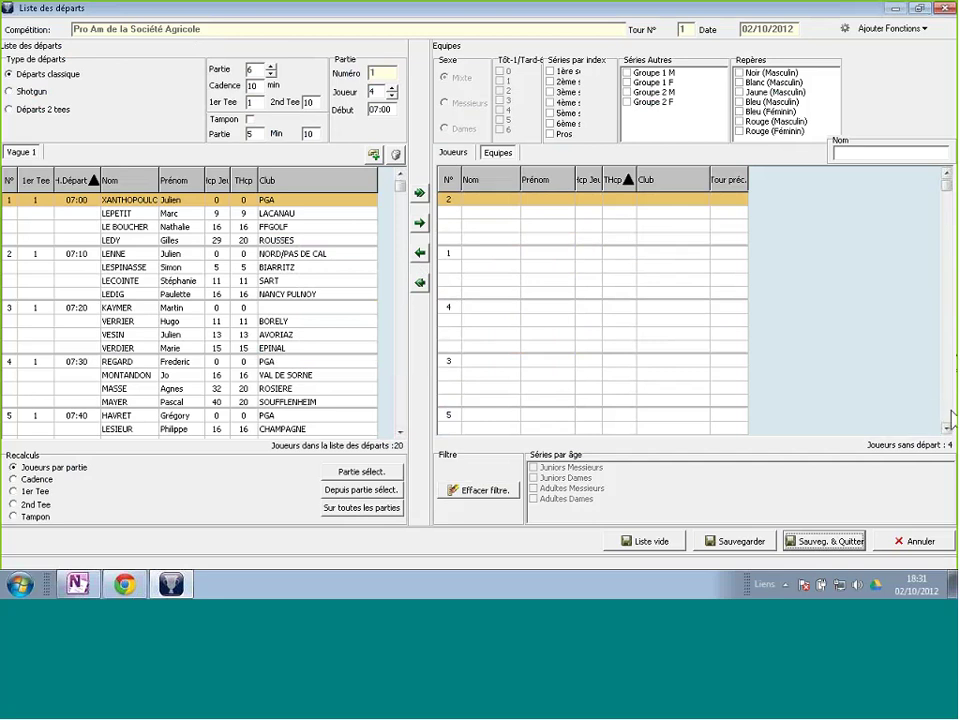
scroll(938, 401, down, 1)
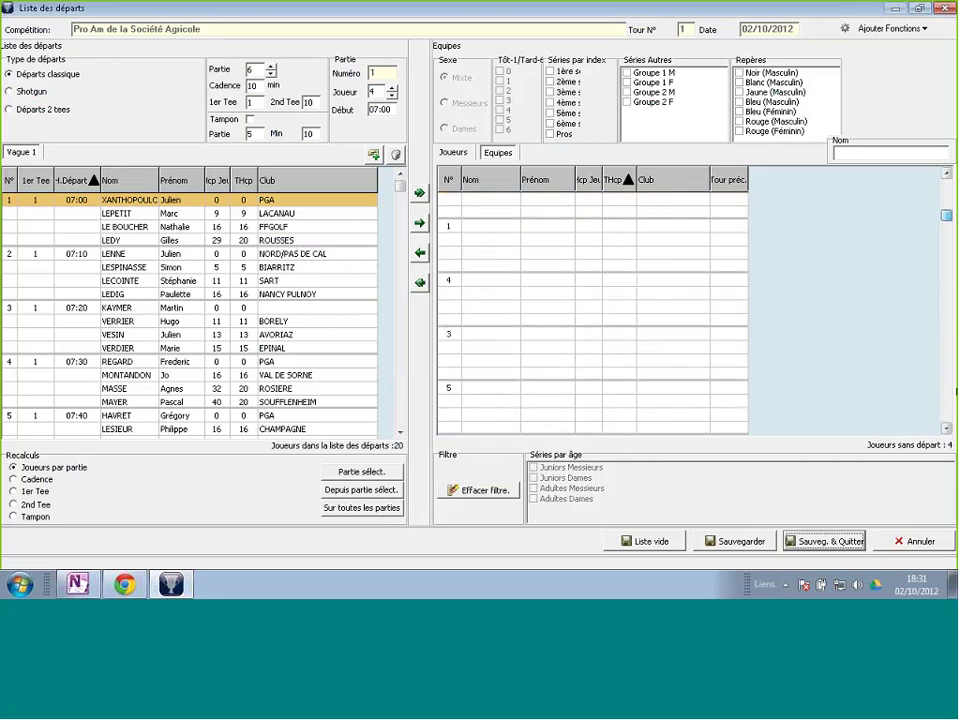
scroll(593, 310, up, 1)
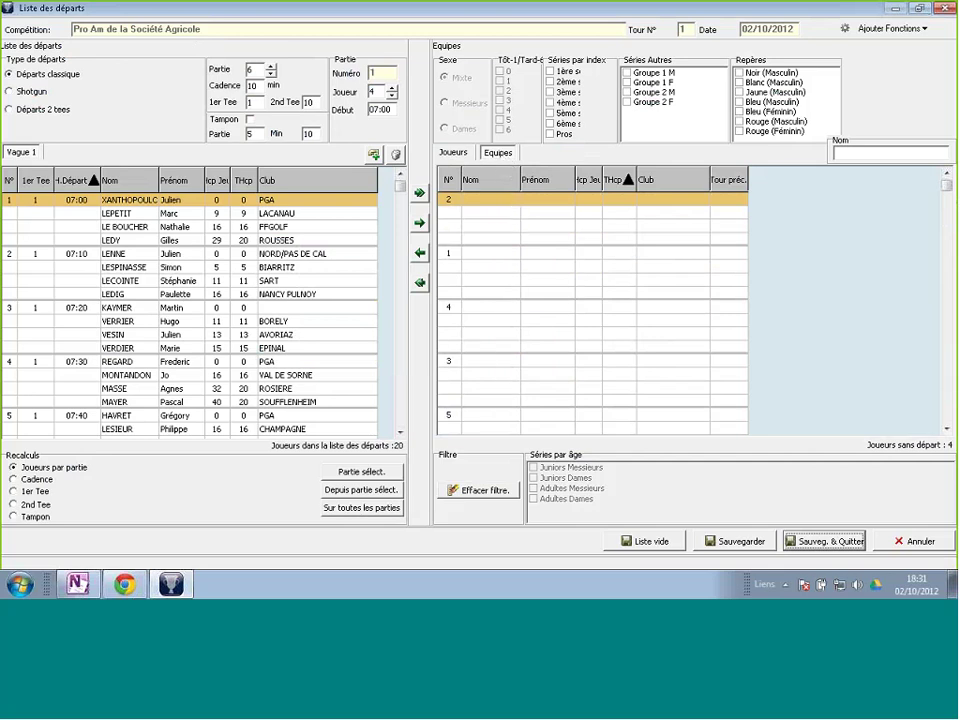
click(457, 155)
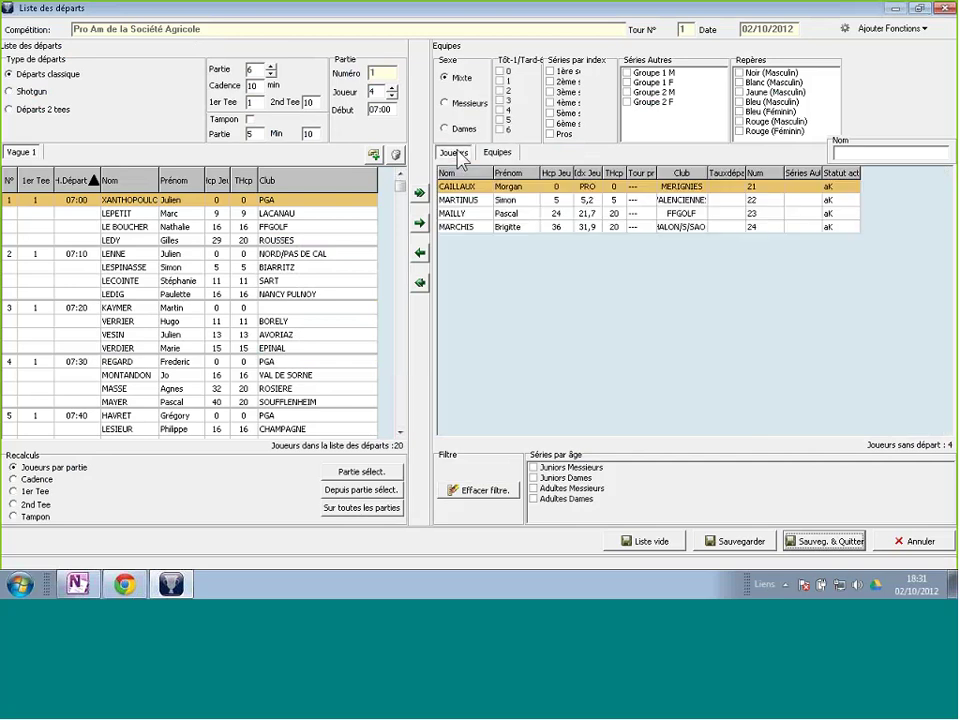
drag(707, 173, 731, 172)
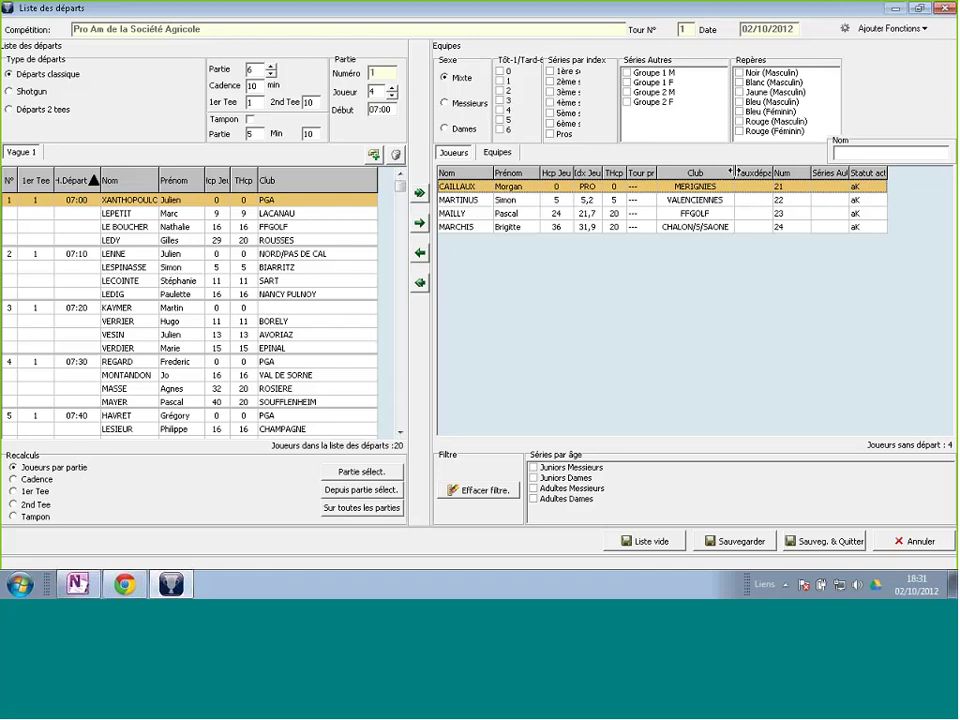
Place the Merignies professional and the Valenciennes, FFGOLF and Chalon/S/Saone amateurs in the 07:50 start, and save and close the start list
click(399, 432)
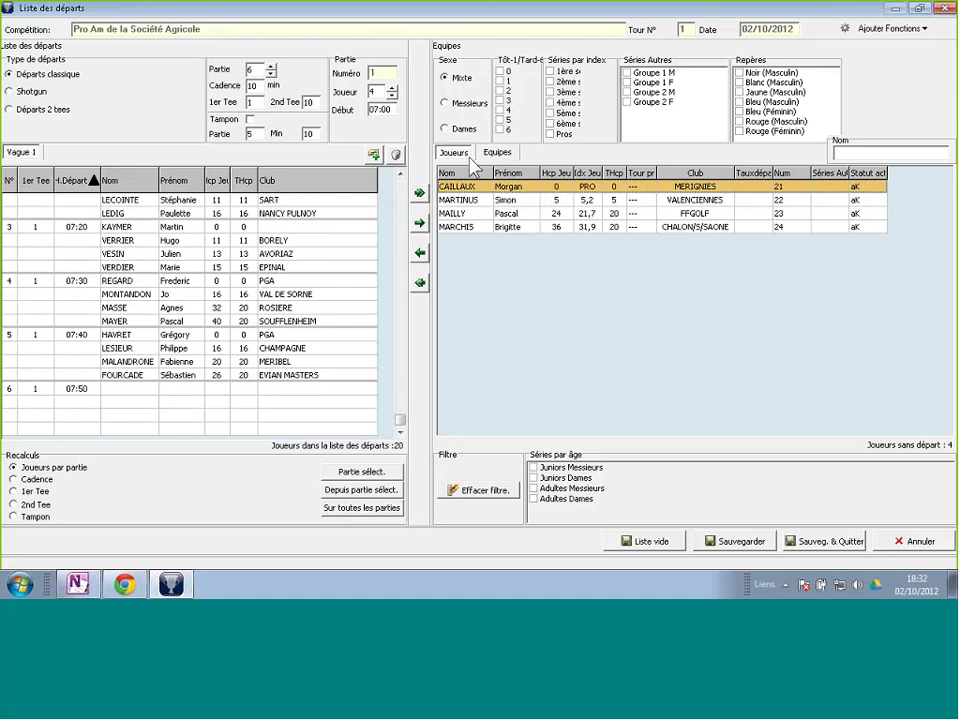
drag(514, 190, 490, 193)
drag(421, 262, 300, 392)
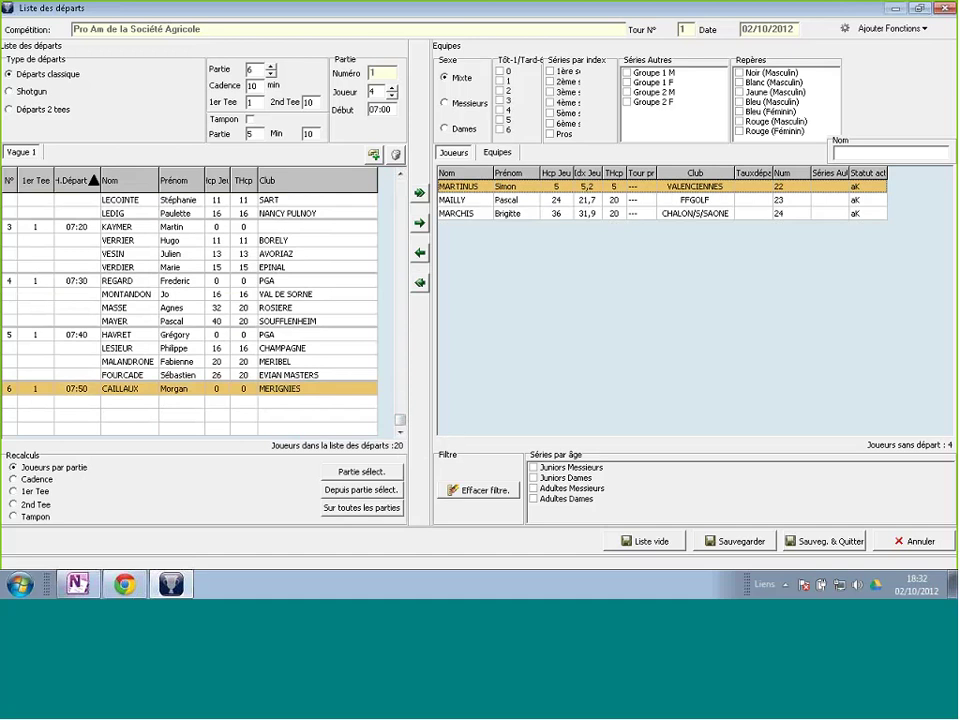
drag(530, 192, 372, 398)
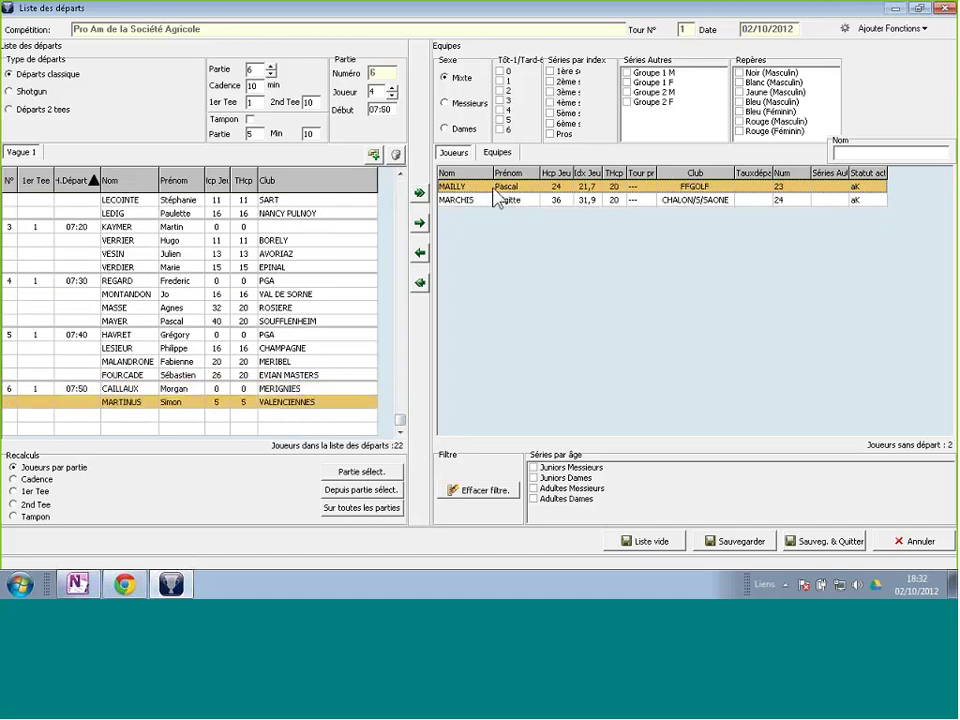
drag(515, 187, 205, 430)
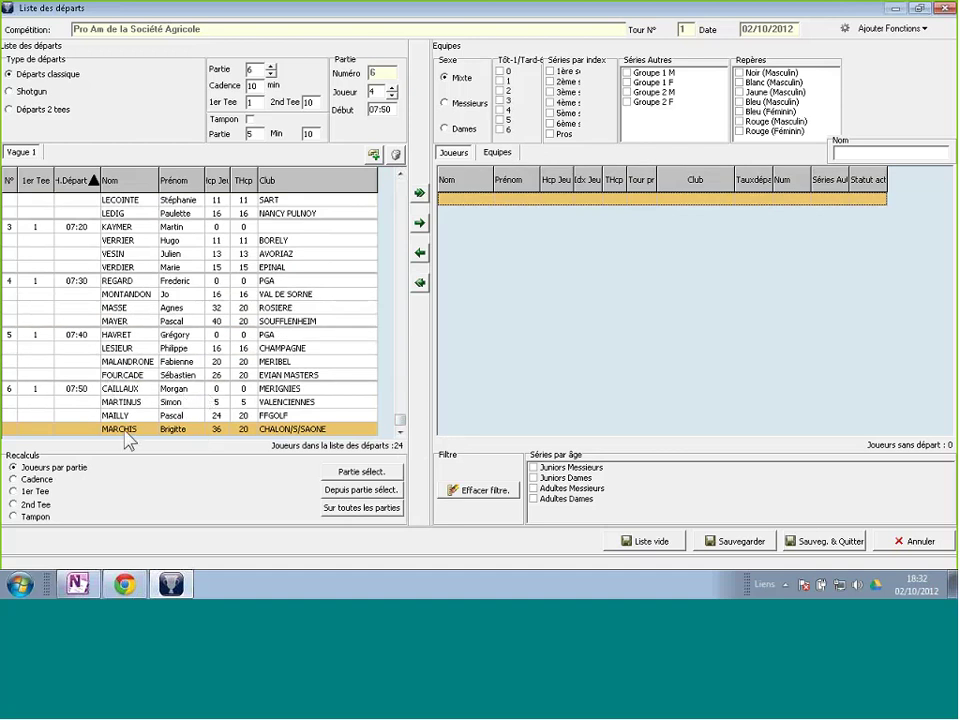
click(838, 543)
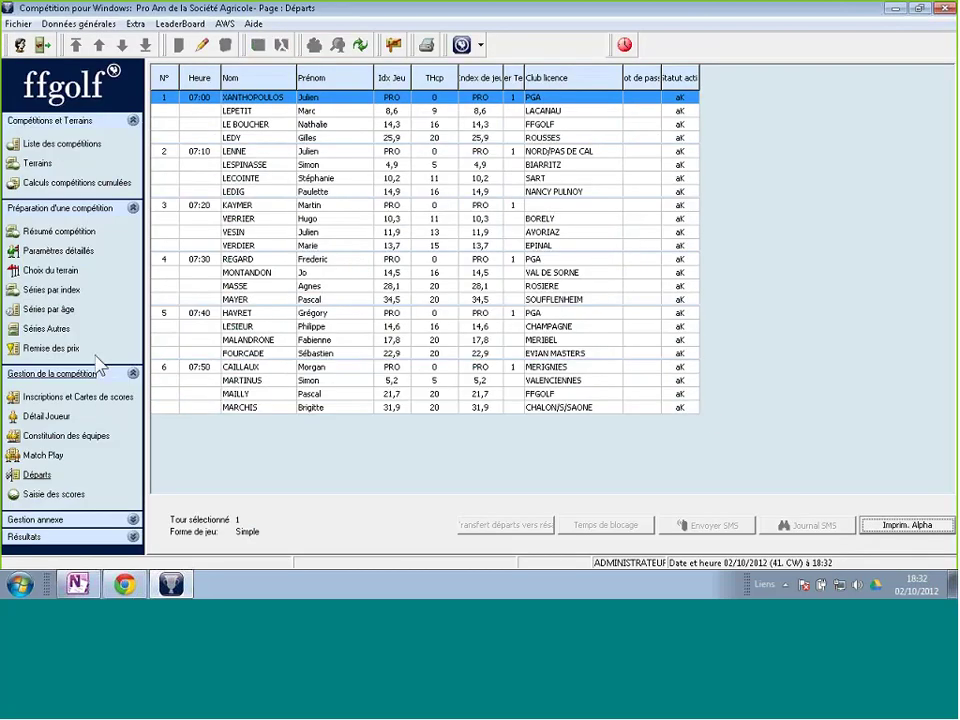
Check the team composition, reopen the start list for editing and swap the 07:10 and 07:20 groups
click(66, 437)
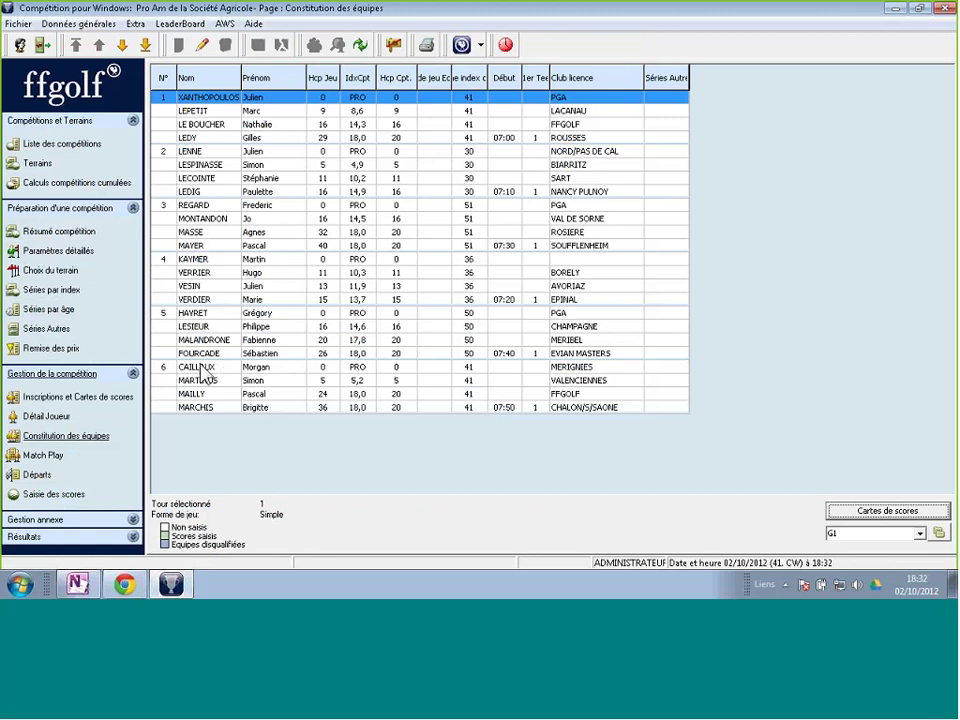
click(37, 474)
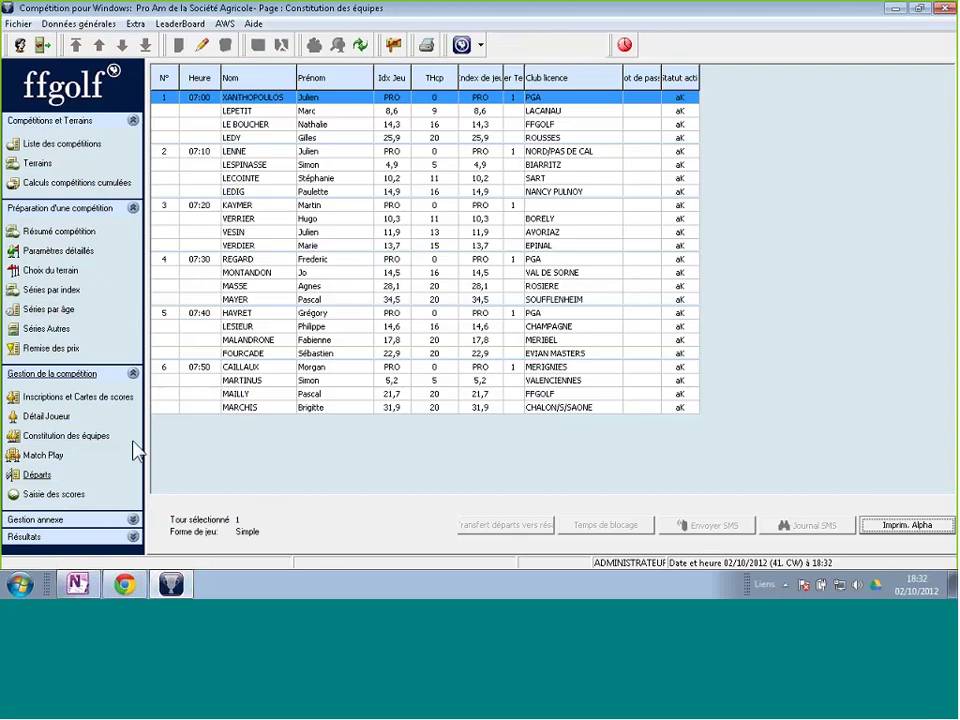
click(203, 43)
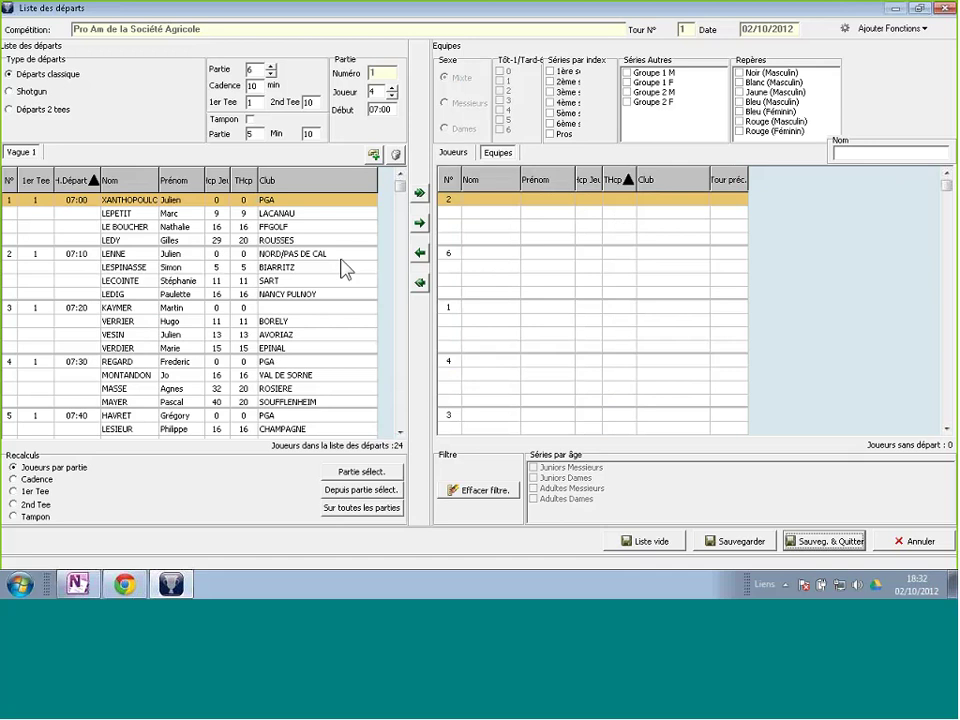
click(170, 330)
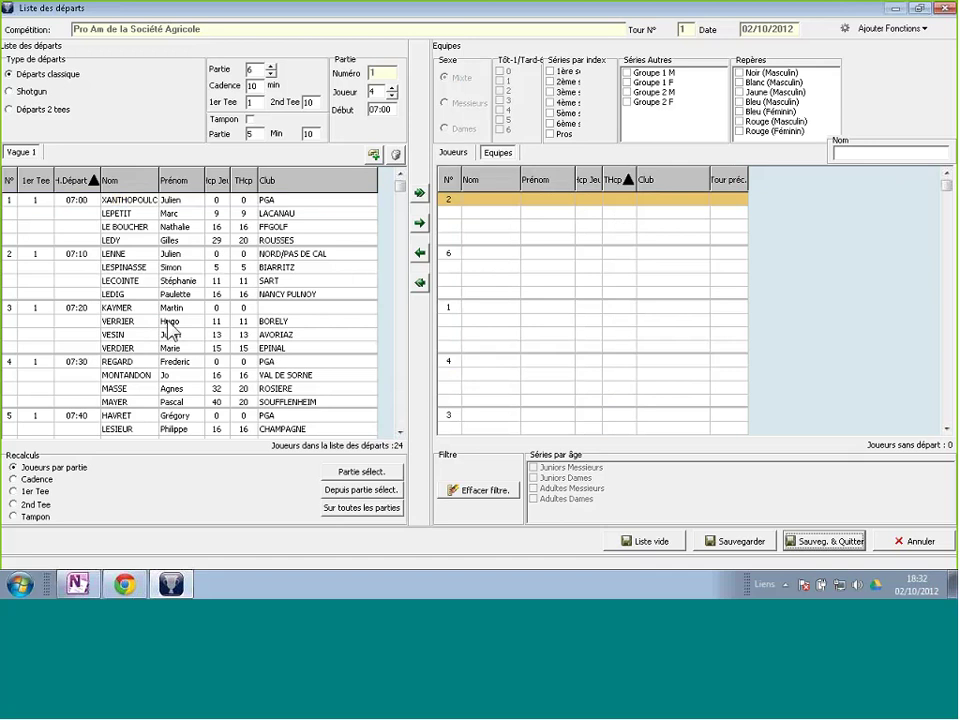
drag(170, 330, 190, 297)
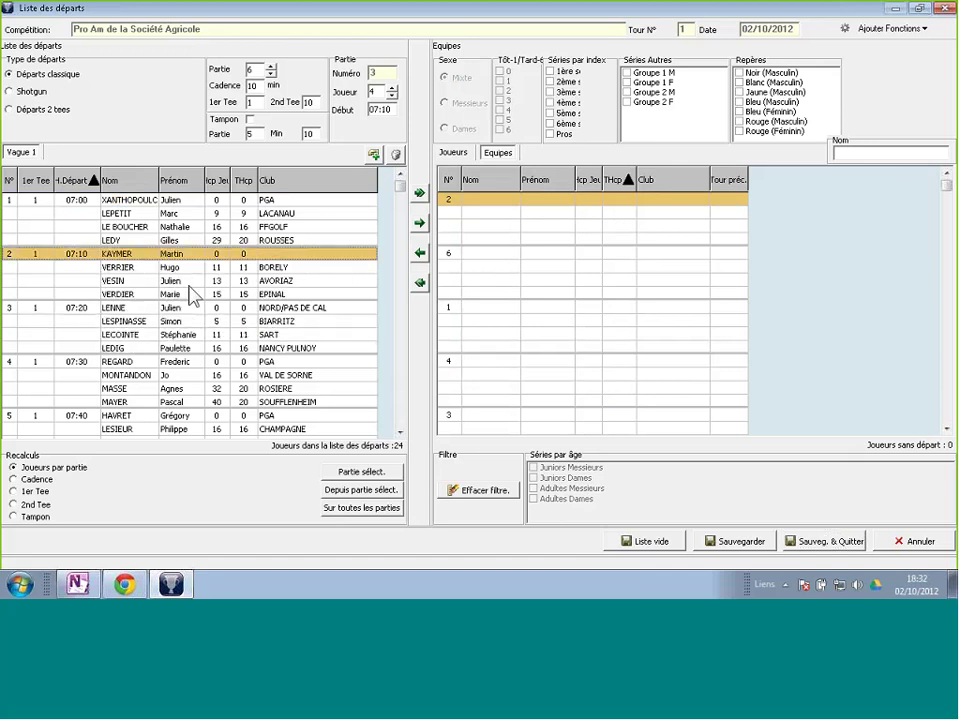
Take the Borely and Sart players out of their starts individually, return them to their places, and save and close the start list
click(460, 154)
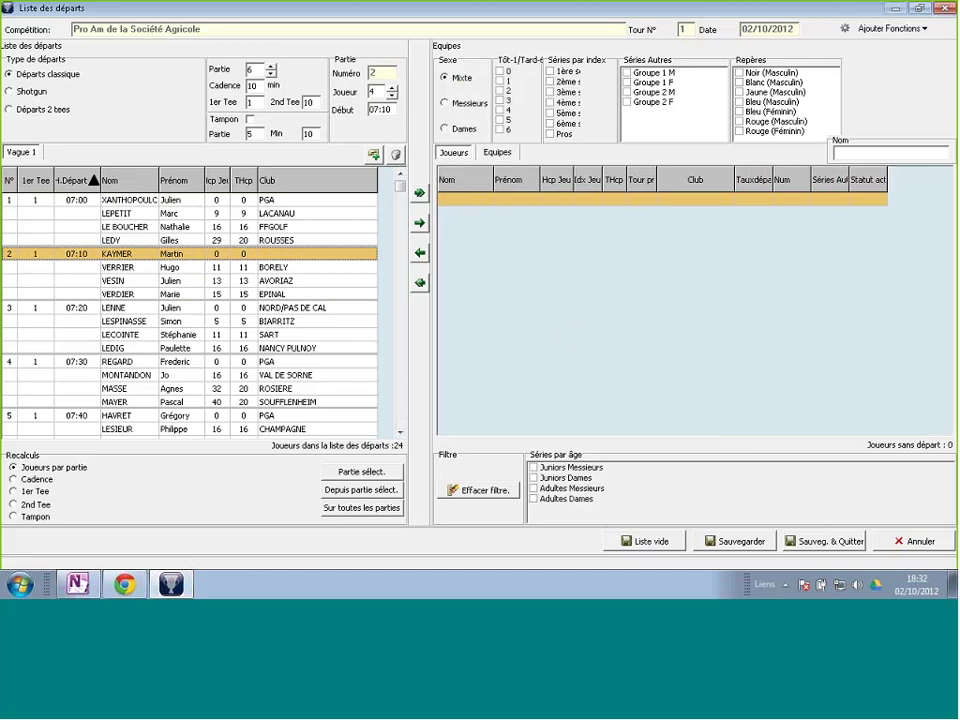
click(290, 268)
drag(510, 263, 508, 272)
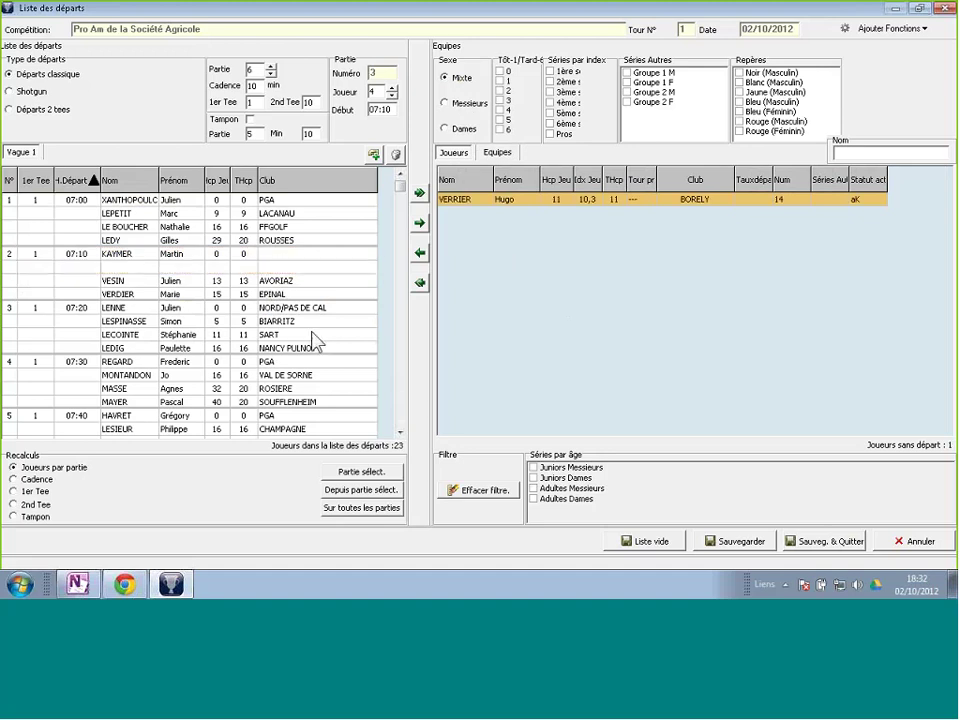
drag(315, 336, 501, 331)
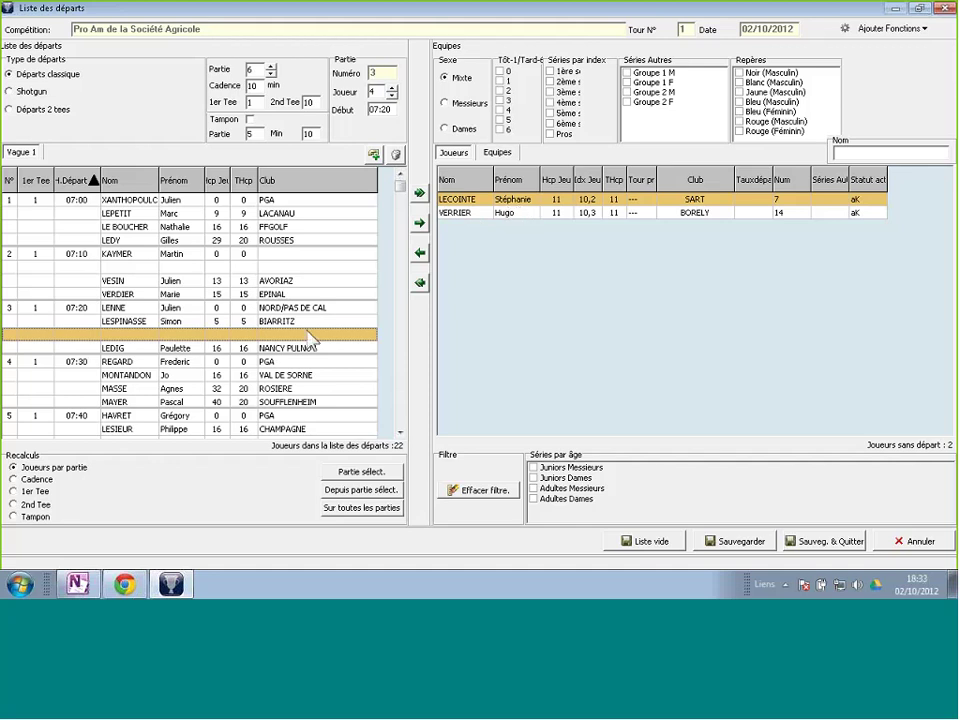
drag(487, 224, 321, 274)
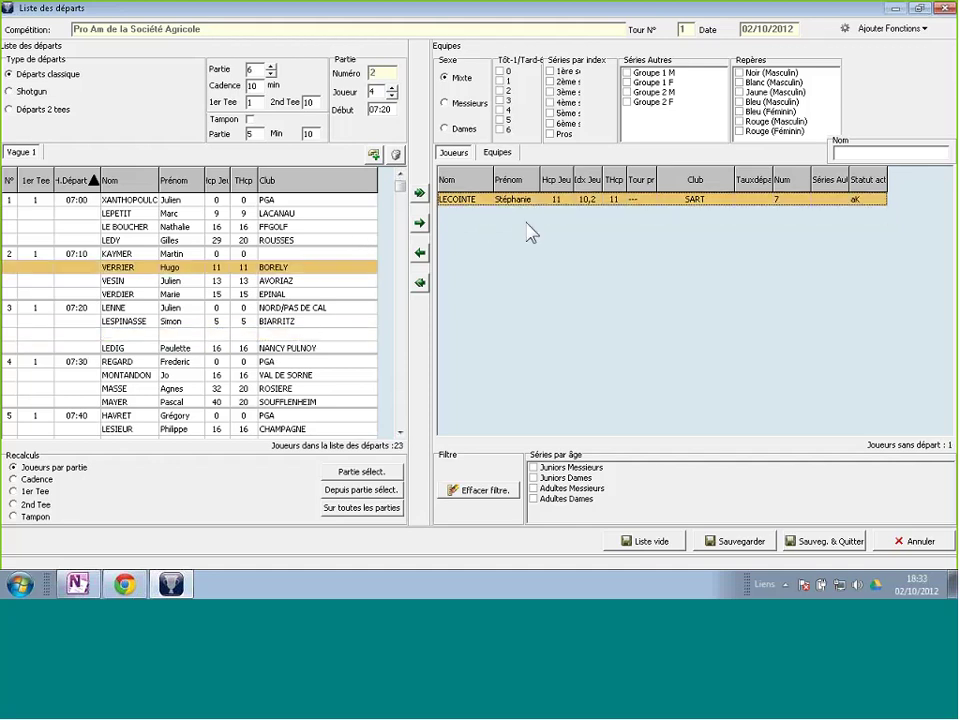
drag(310, 335, 311, 338)
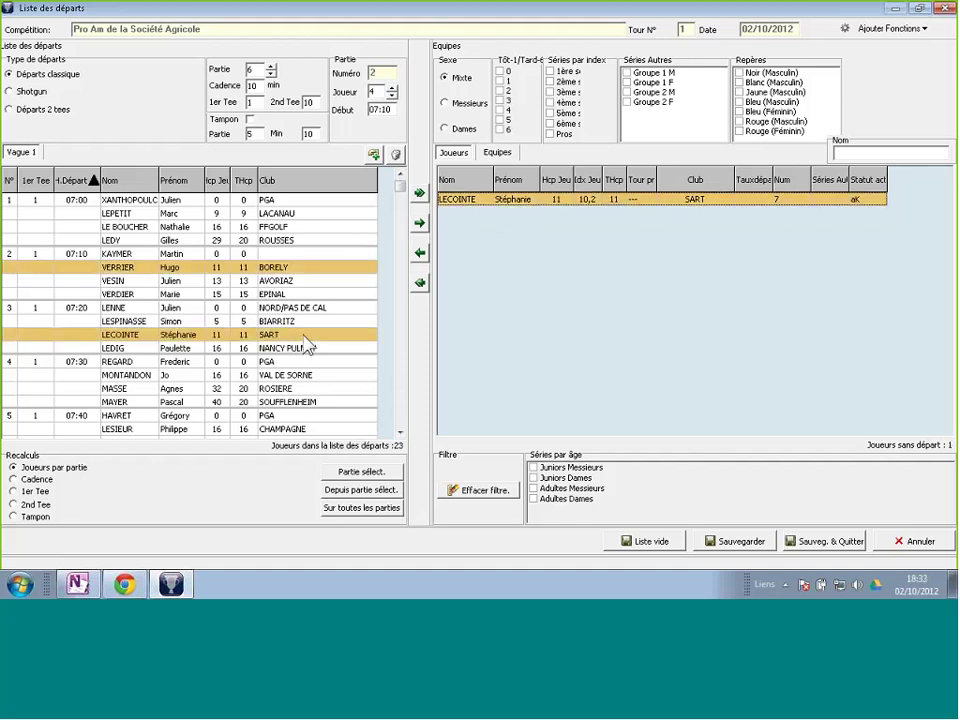
click(815, 543)
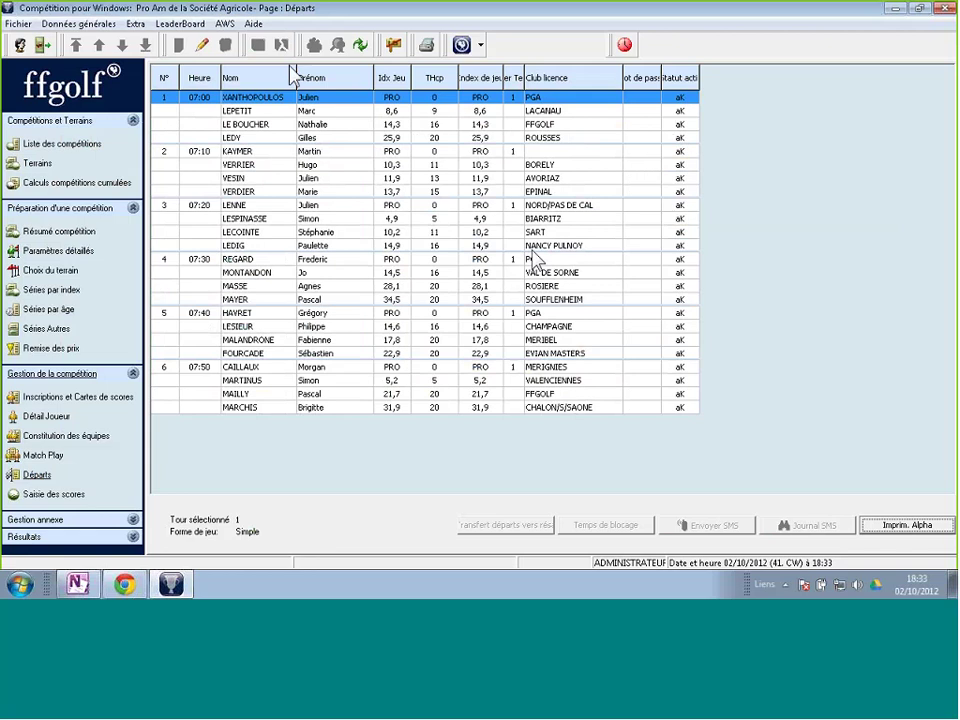
Reopen the start list for editing and clear all players from it
click(203, 46)
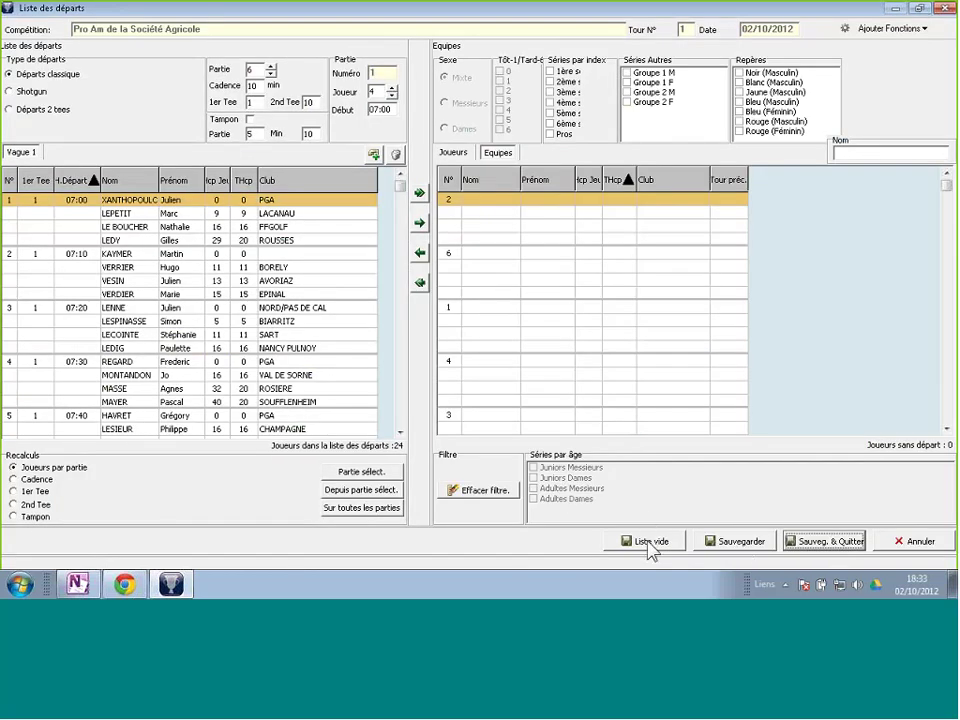
key(Return)
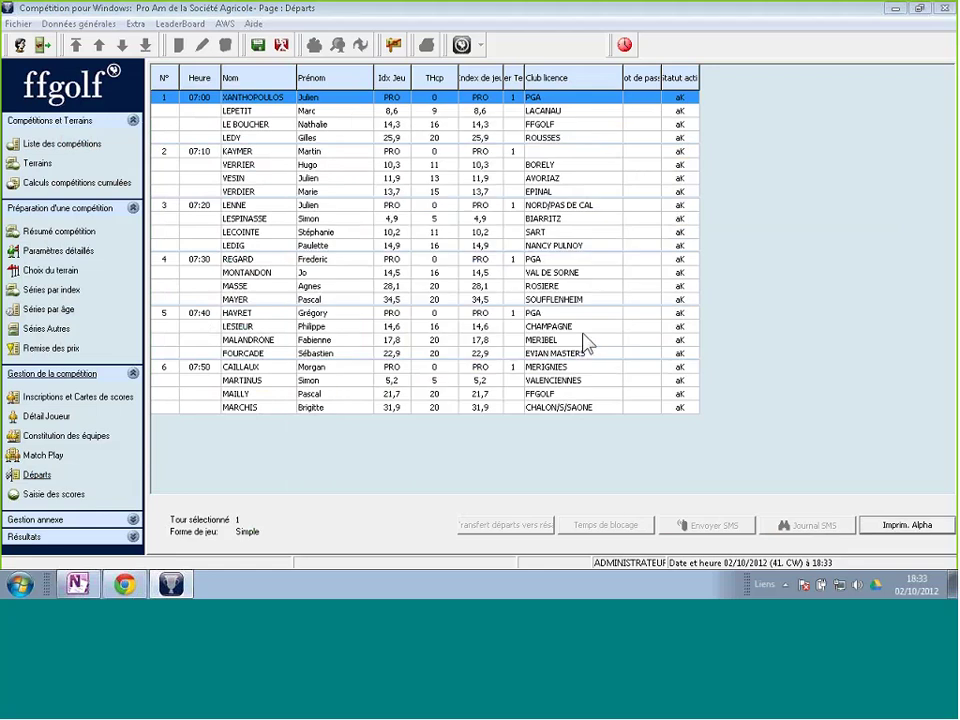
click(203, 46)
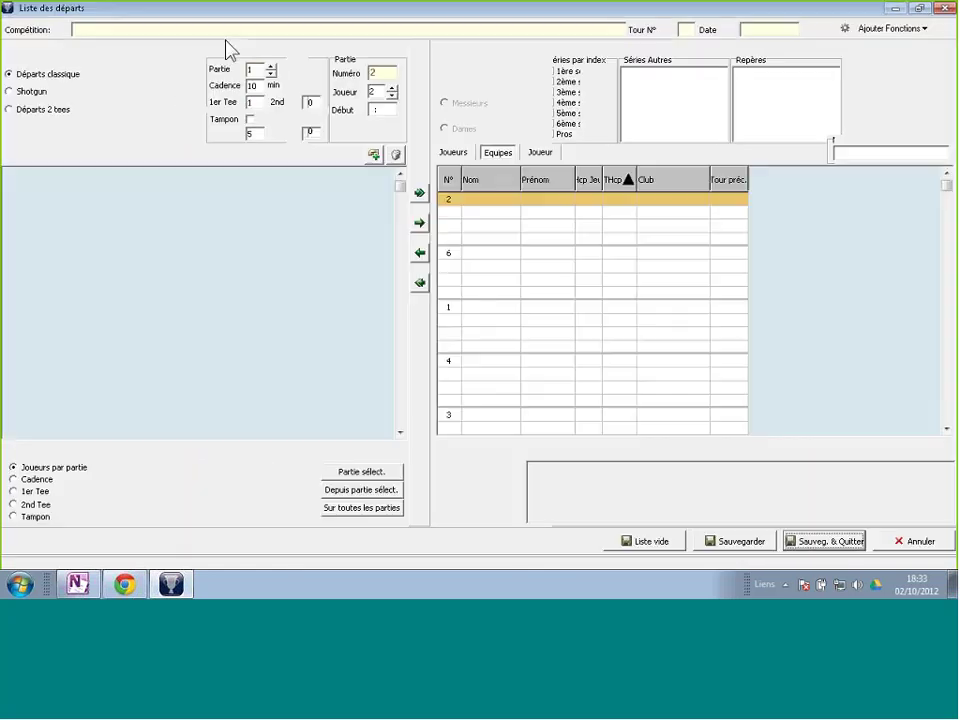
click(420, 193)
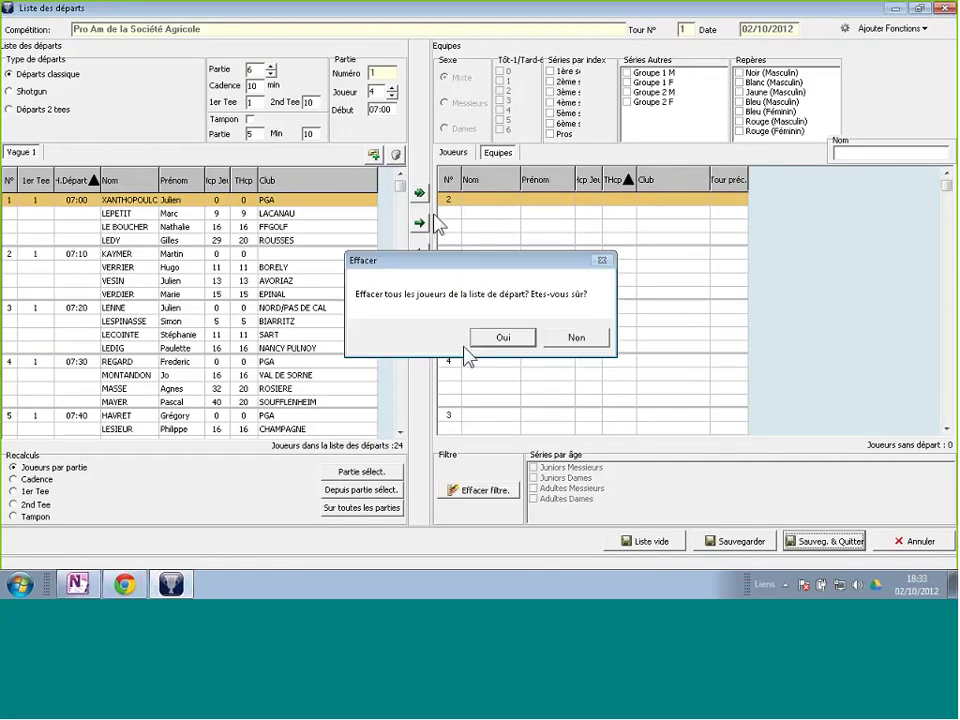
click(497, 346)
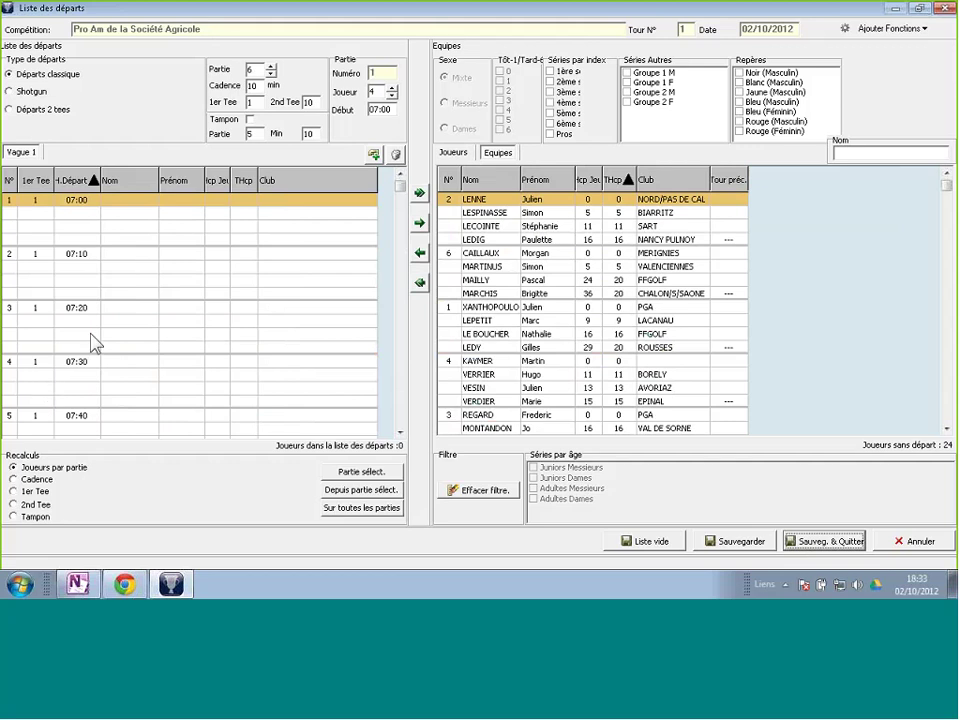
Widen the start time column, transfer all teams into the starts at once, and save and close the start list
drag(101, 180, 109, 180)
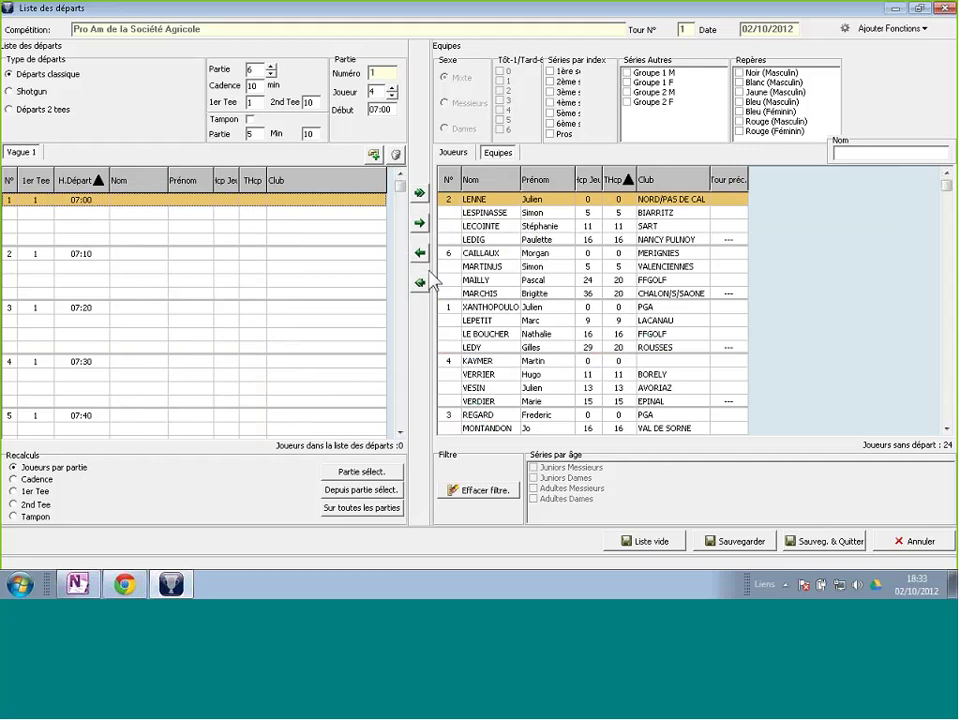
click(421, 282)
click(423, 282)
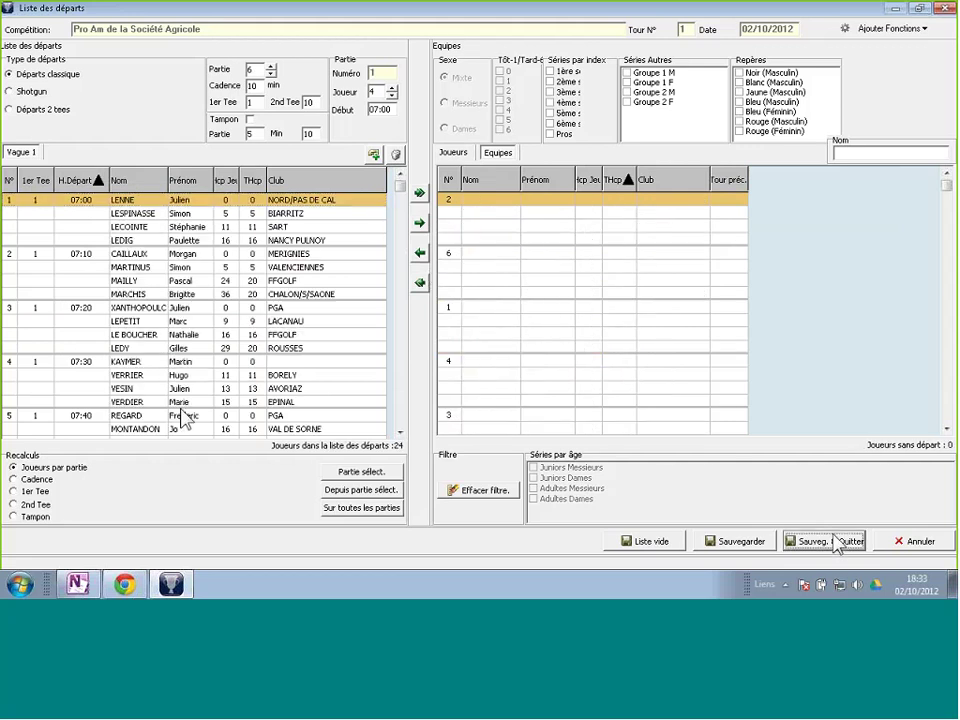
click(822, 541)
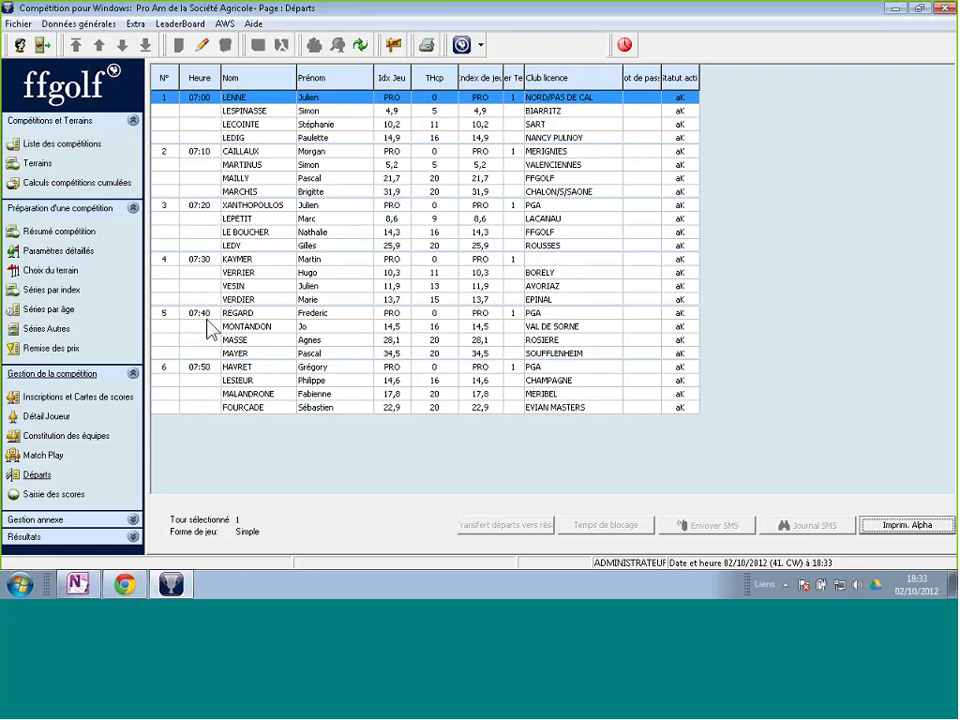
Preview the registered players' score cards using the Pro/Am template "1. ProAm (ffgolf).lbl" and close the preview
click(118, 399)
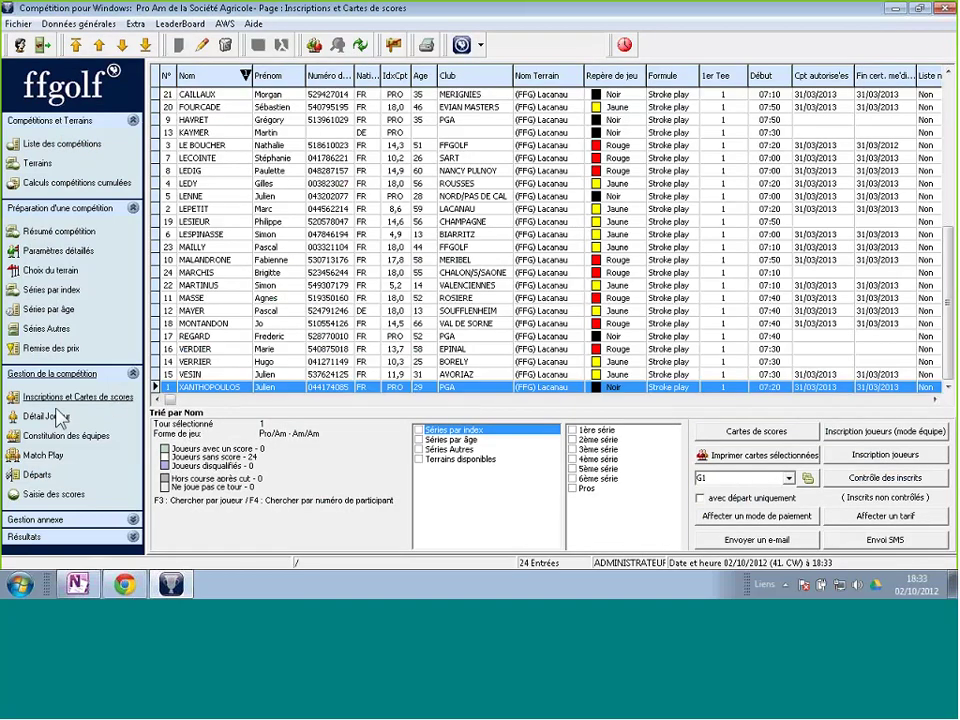
click(100, 399)
click(778, 442)
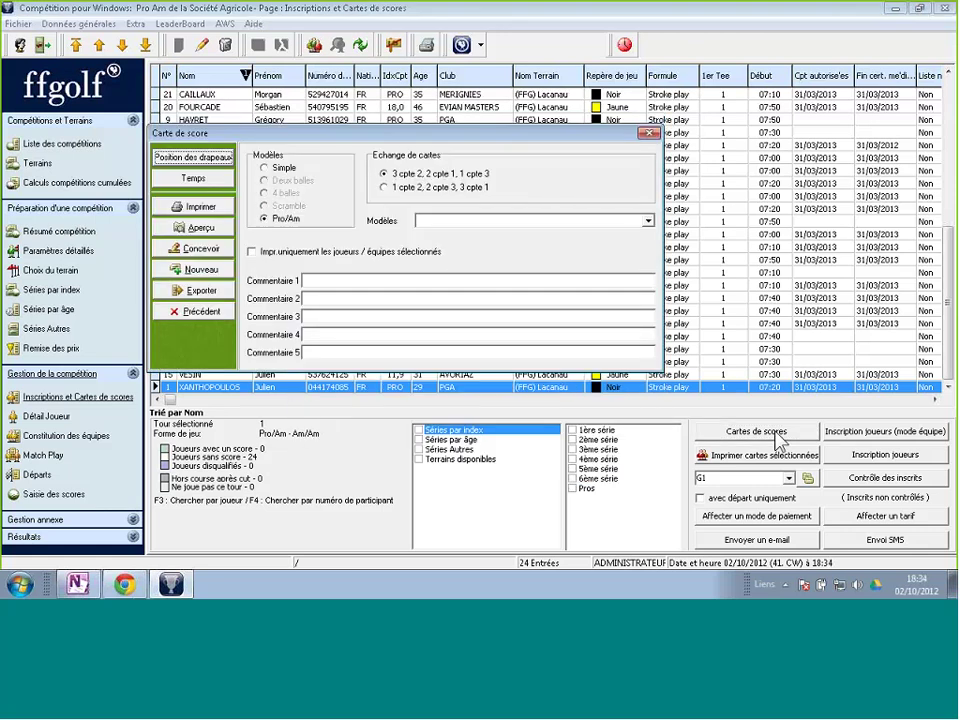
click(540, 220)
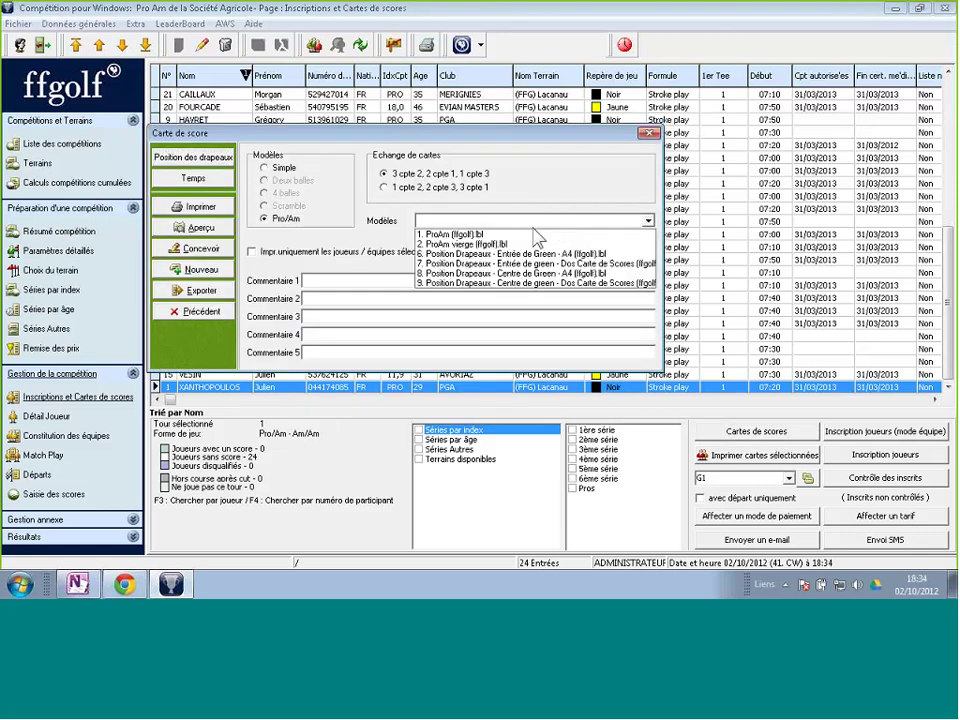
click(534, 235)
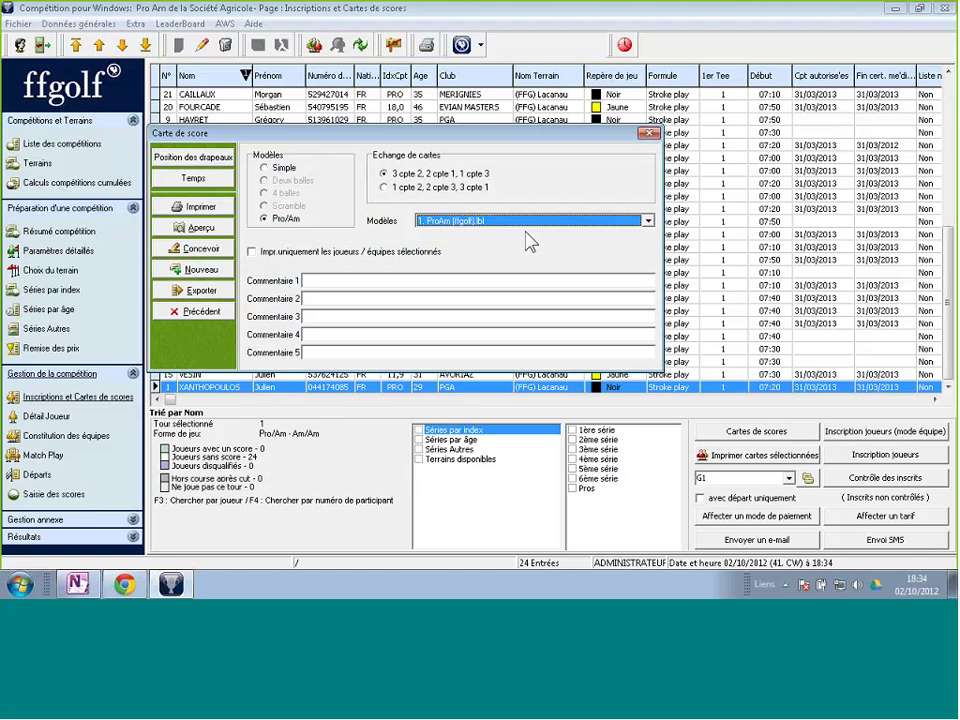
click(538, 224)
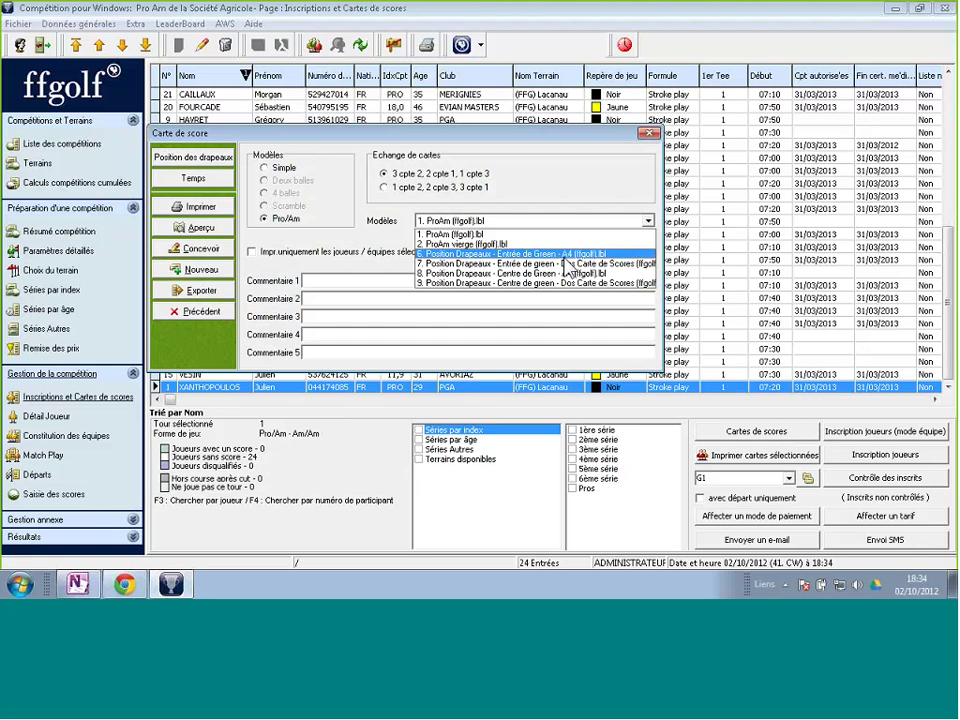
click(503, 226)
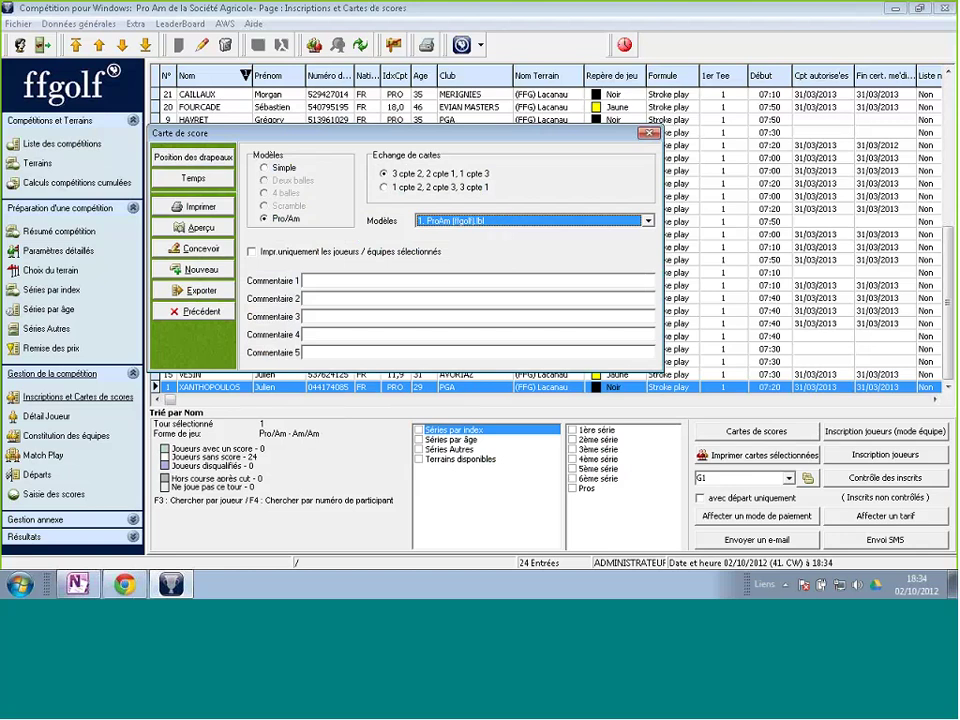
click(214, 230)
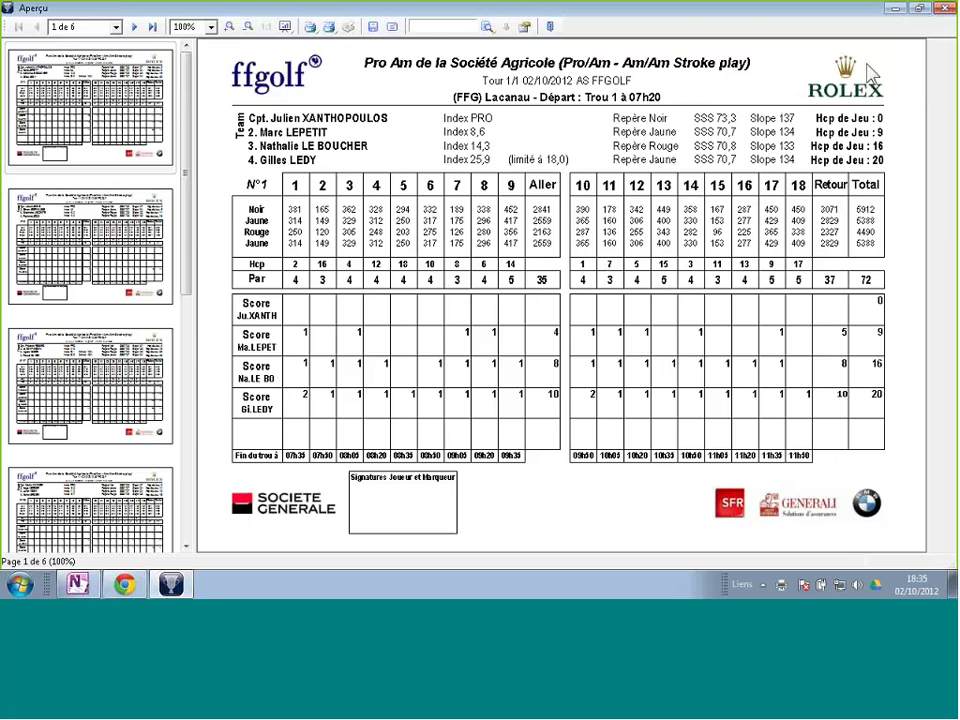
click(944, 8)
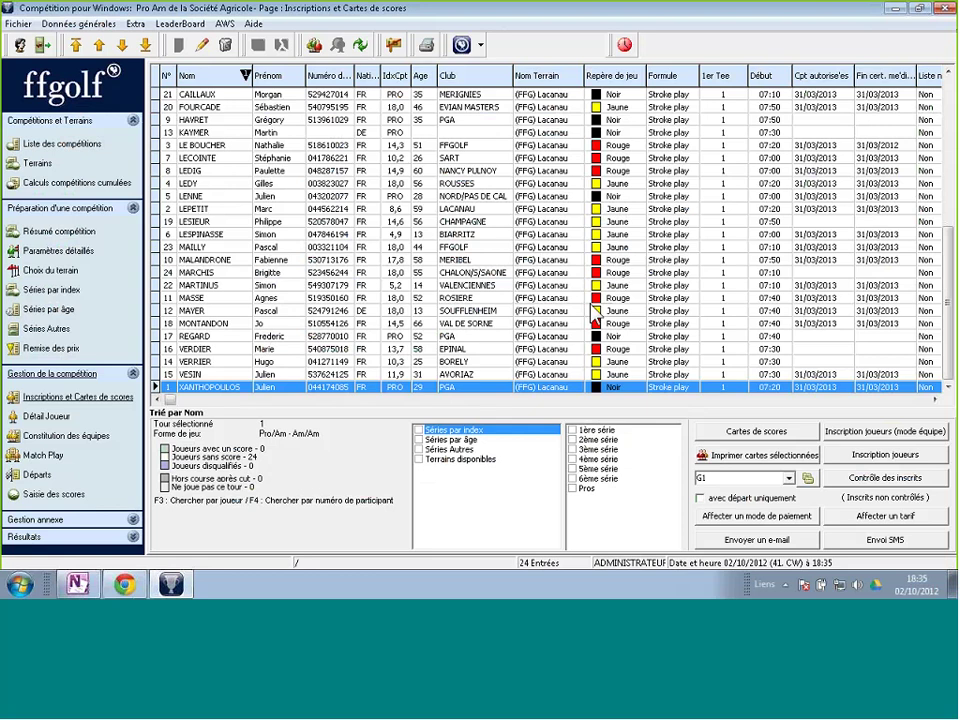
Go to score entry, search for the PGA professional of the 07:50 start by surname and open that player's score card
click(84, 496)
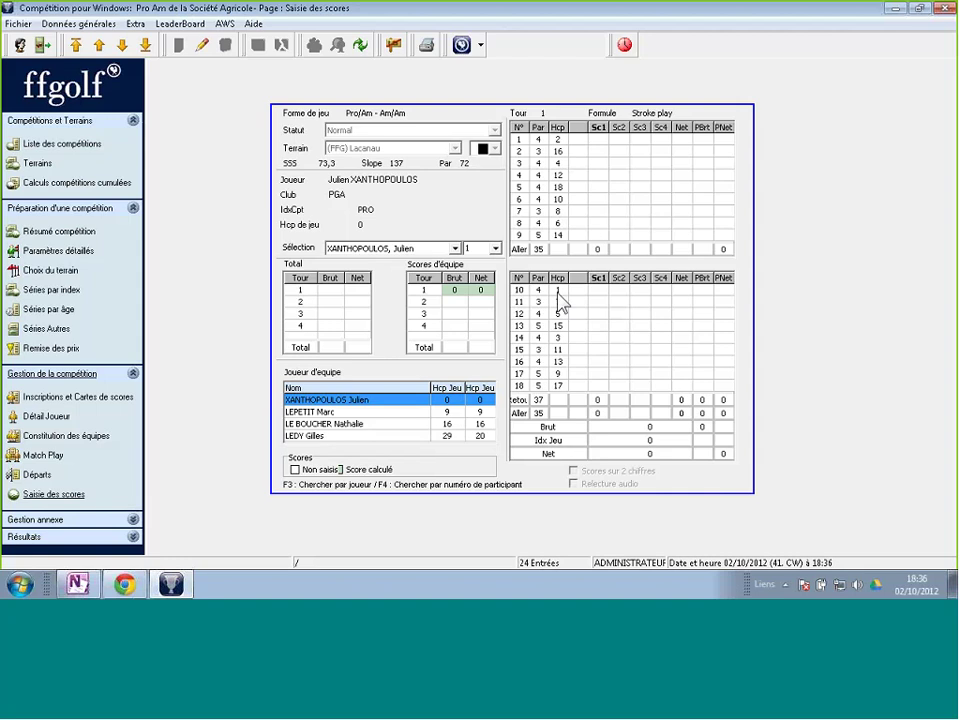
key(F3)
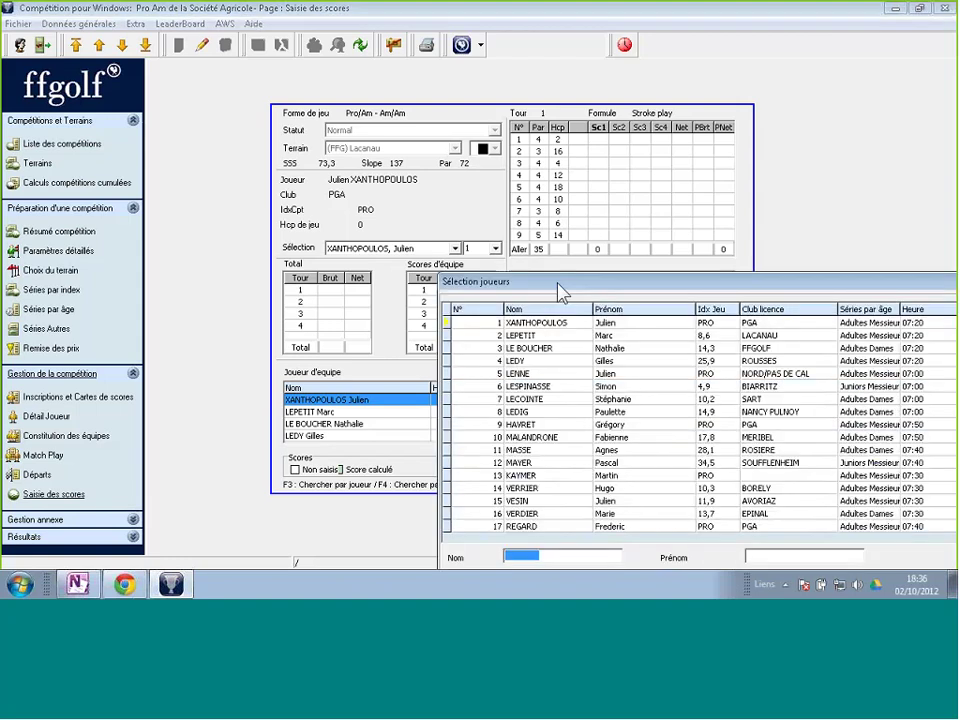
drag(490, 245, 312, 122)
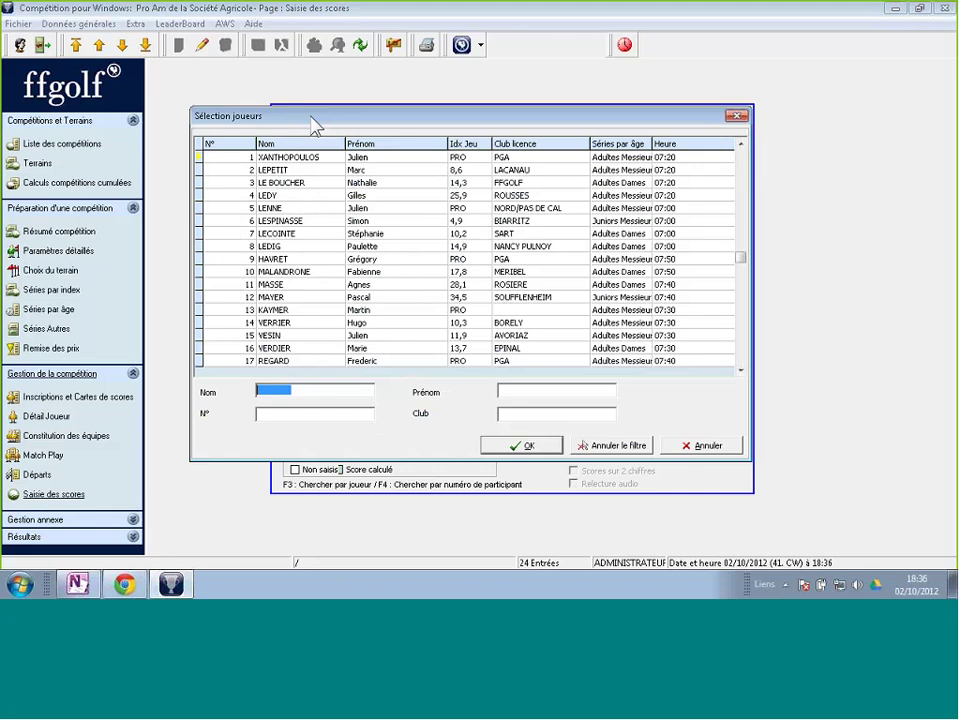
text(ha)
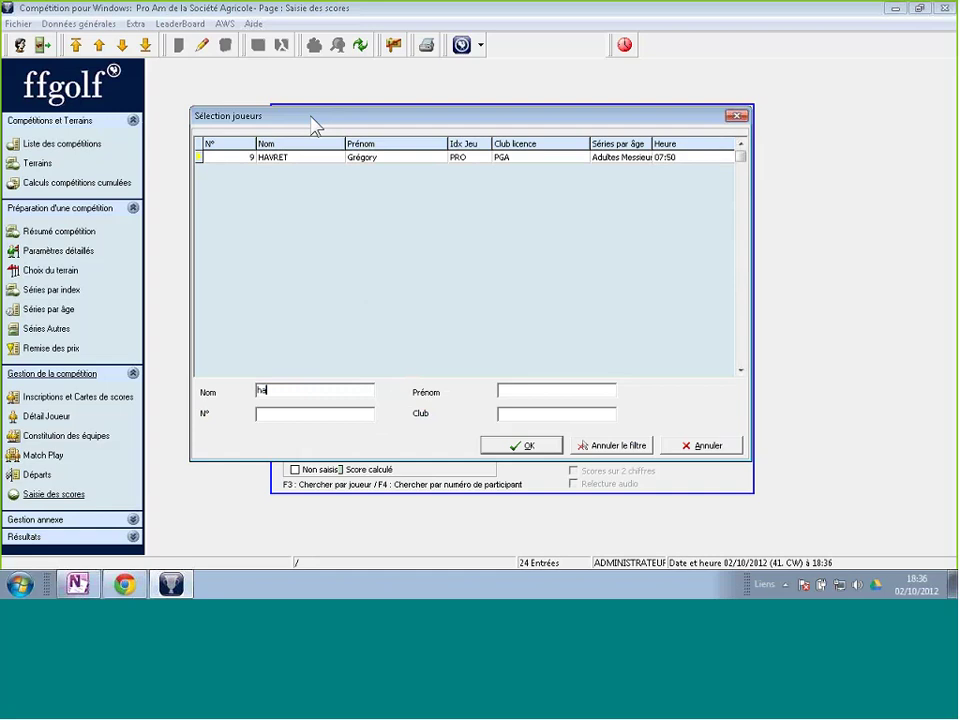
key(Return)
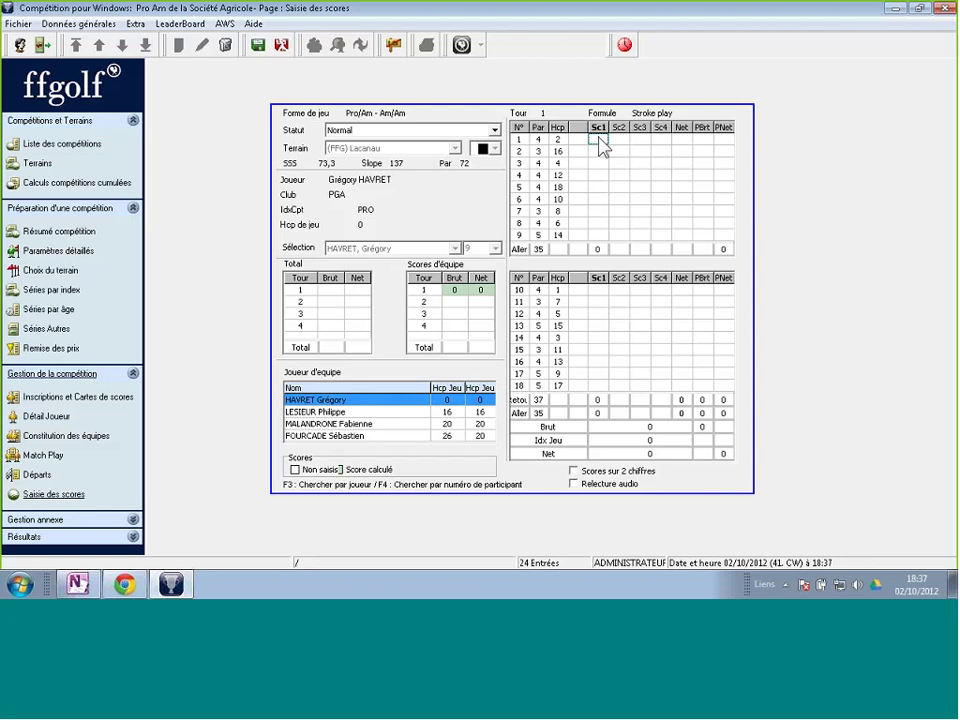
Enter the PGA professional's scores 4-5-4-5-5-4-5-4-6 on the front nine and 4-6-5-4-5-4-6-5-4 on the back nine, and save them
text(45)
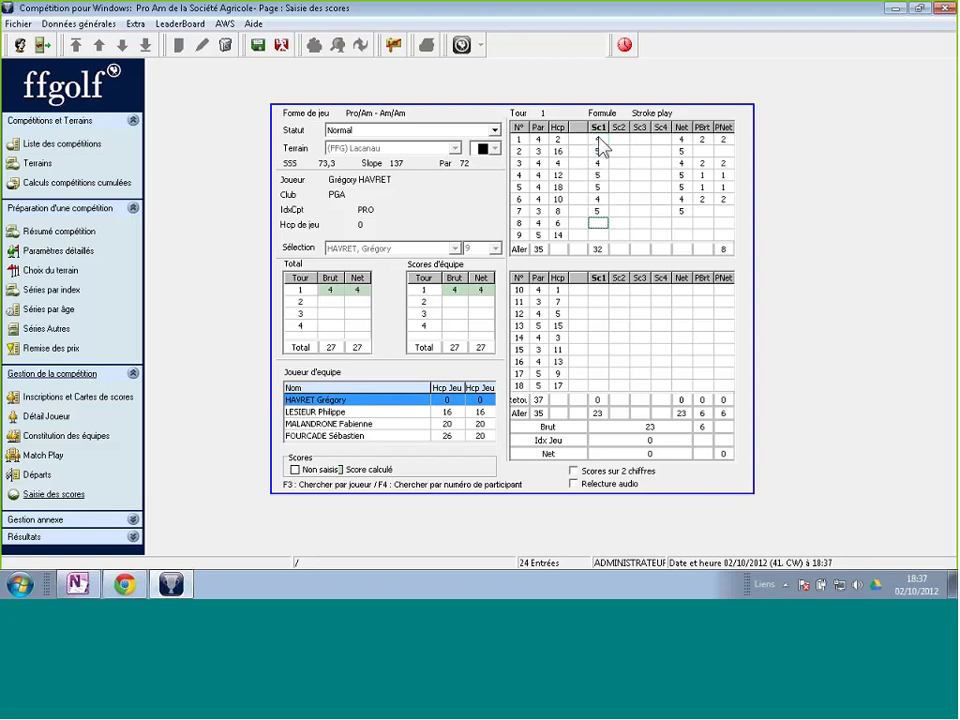
text(45545464654546)
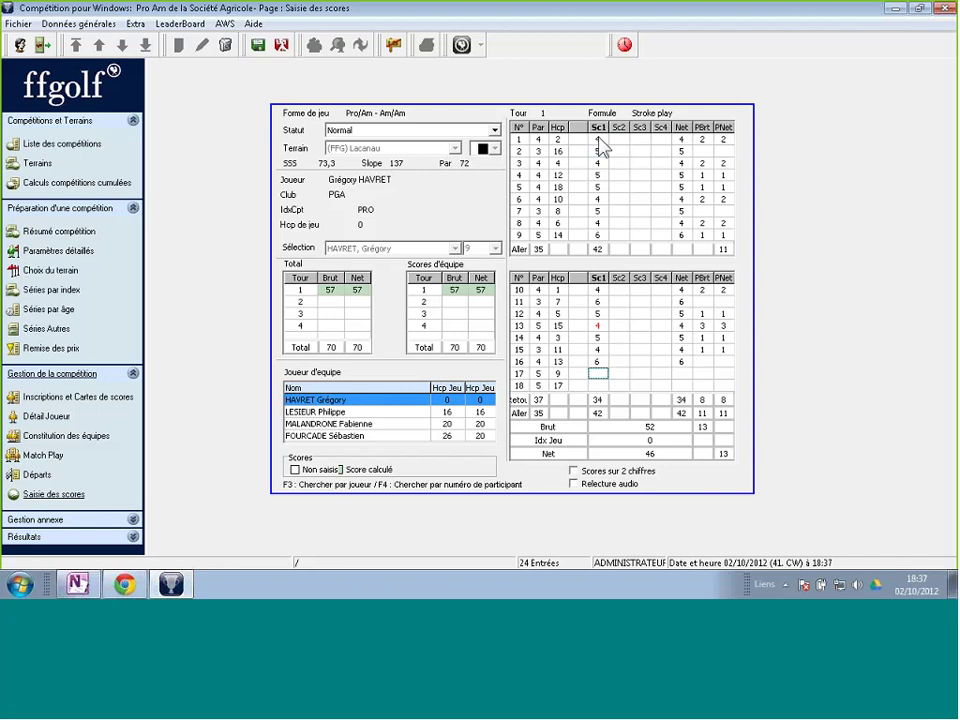
text(54)
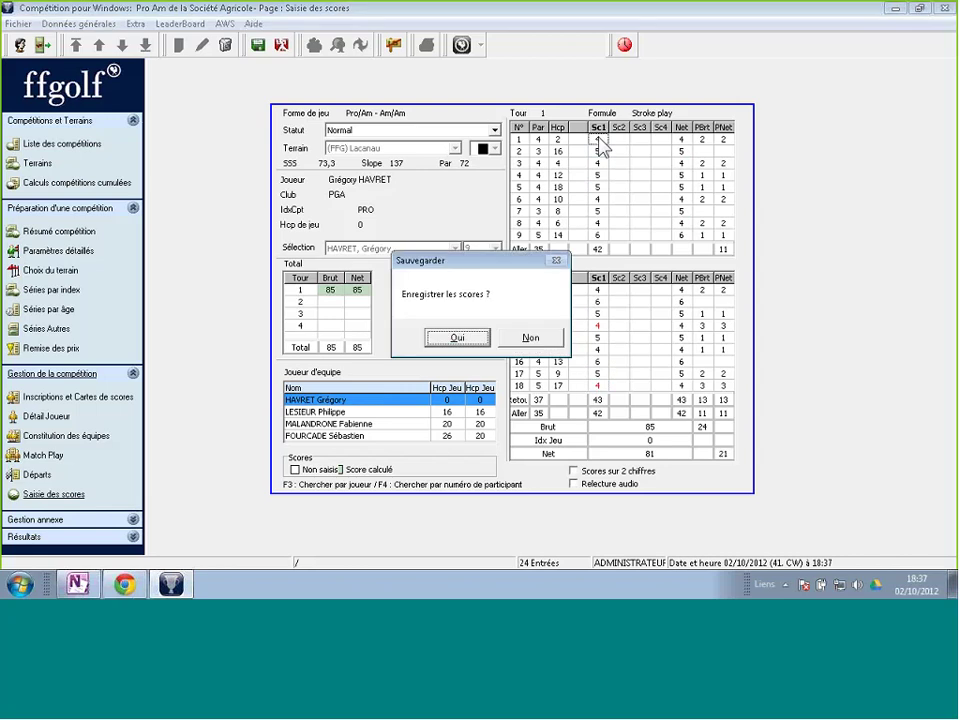
key(Return)
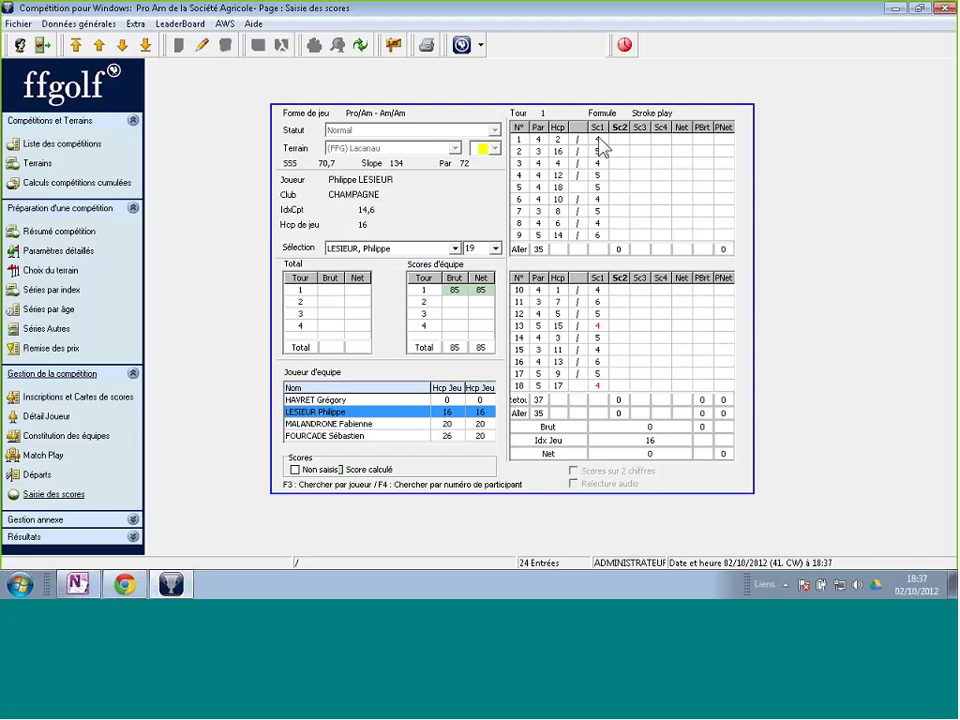
Open the team's second card for entry and record 6-4-6-5-4 on holes 1 to 5, nothing on 6 and 7, and 6-5 on 8 and 9
click(598, 141)
key(Return)
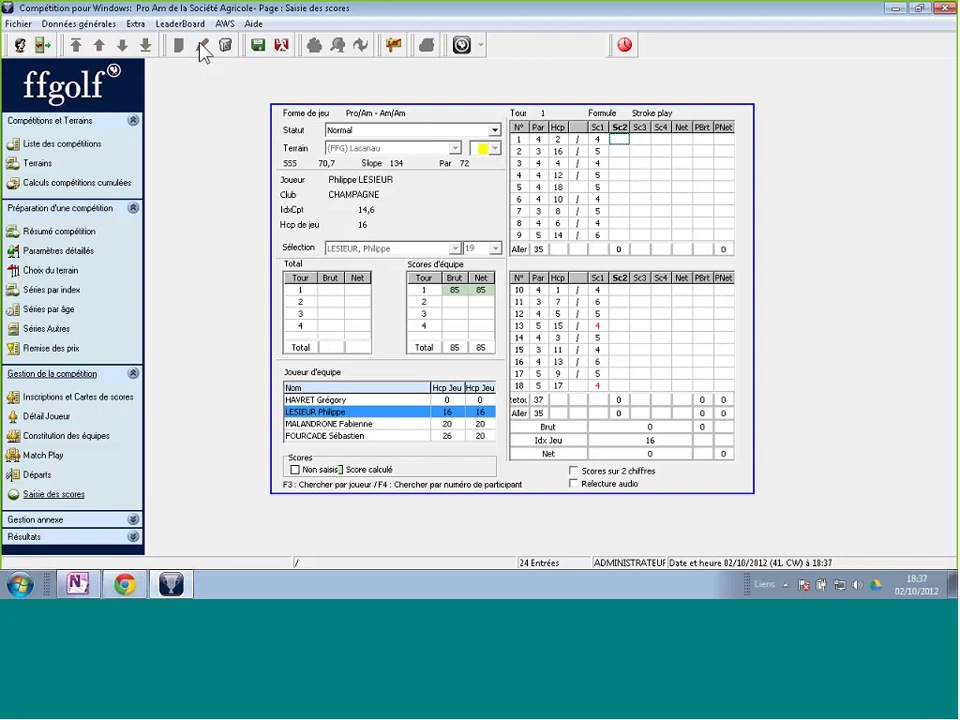
text(6465)
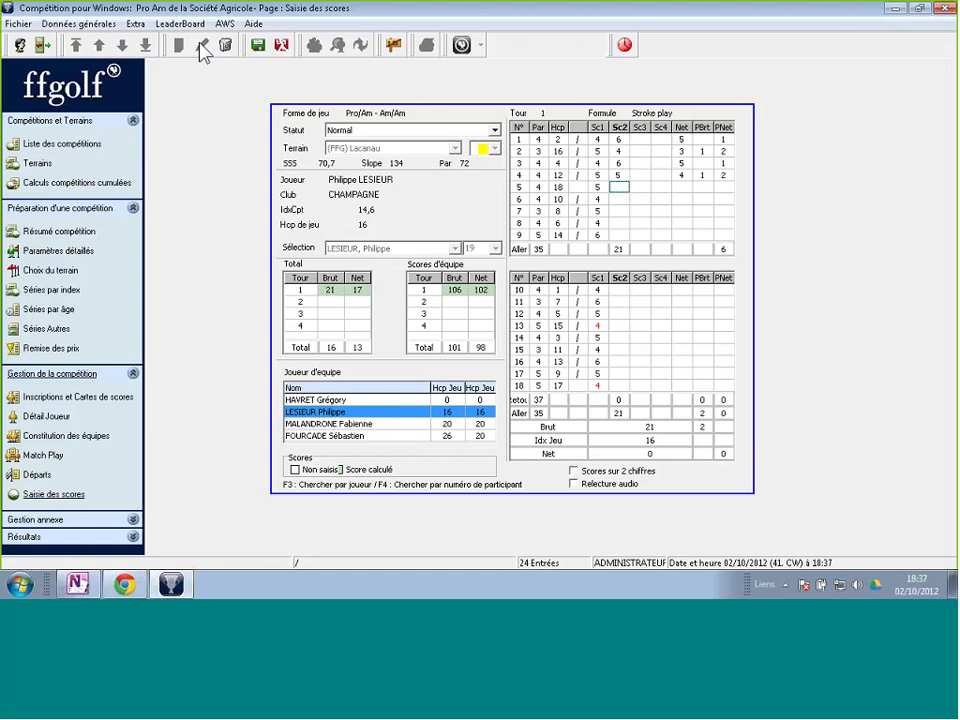
text(4)
key(Return)
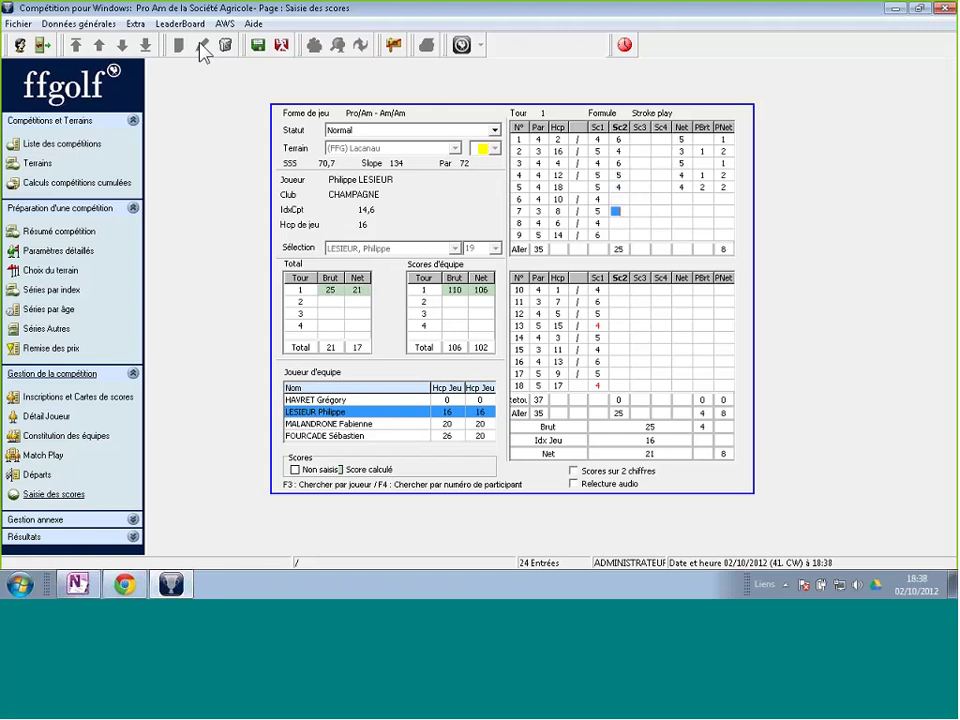
key(Return)
text(65)
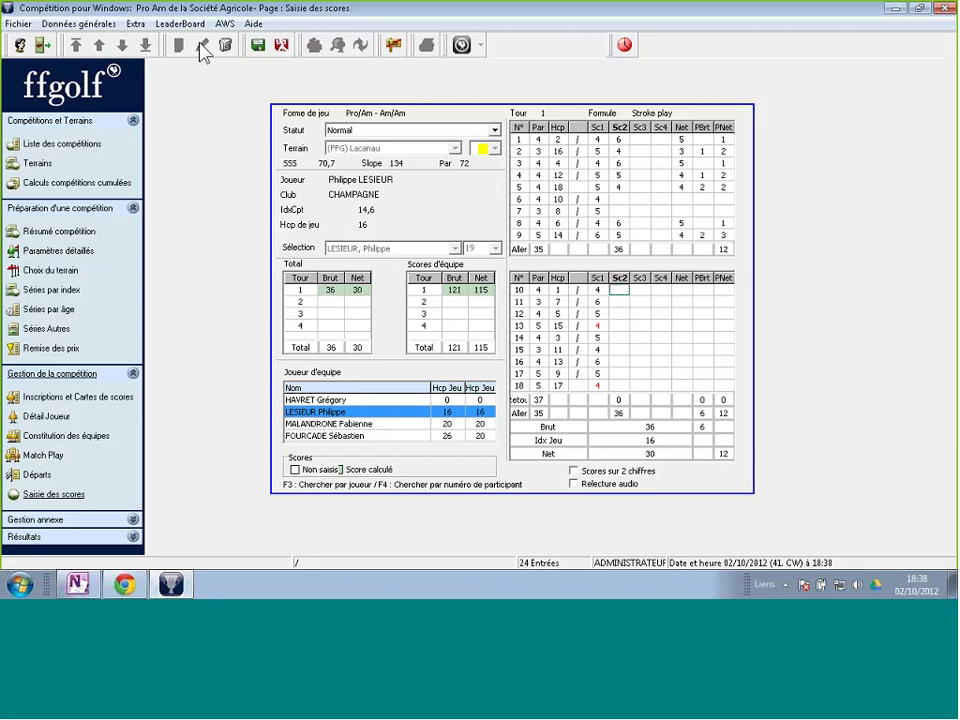
Record 5 on holes 11 and 18 and 2 on holes 13, 15 and 16, leave the other back-nine holes empty, and save the card
key(Return)
text(5)
key(Return)
text(2)
key(Return)
text(22)
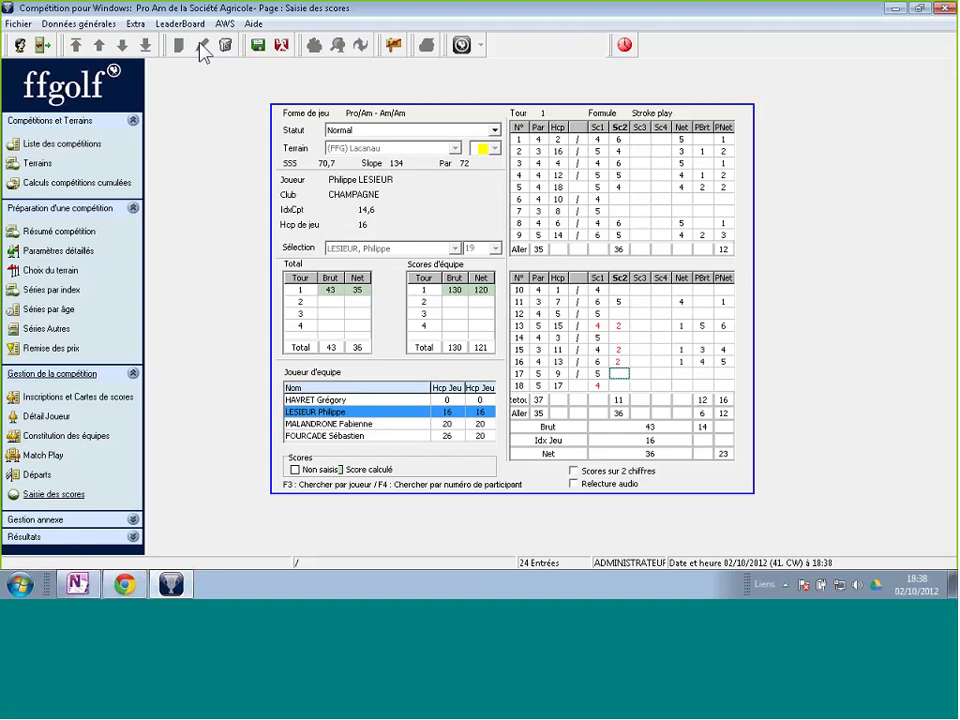
key(Return)
text(5)
click(201, 45)
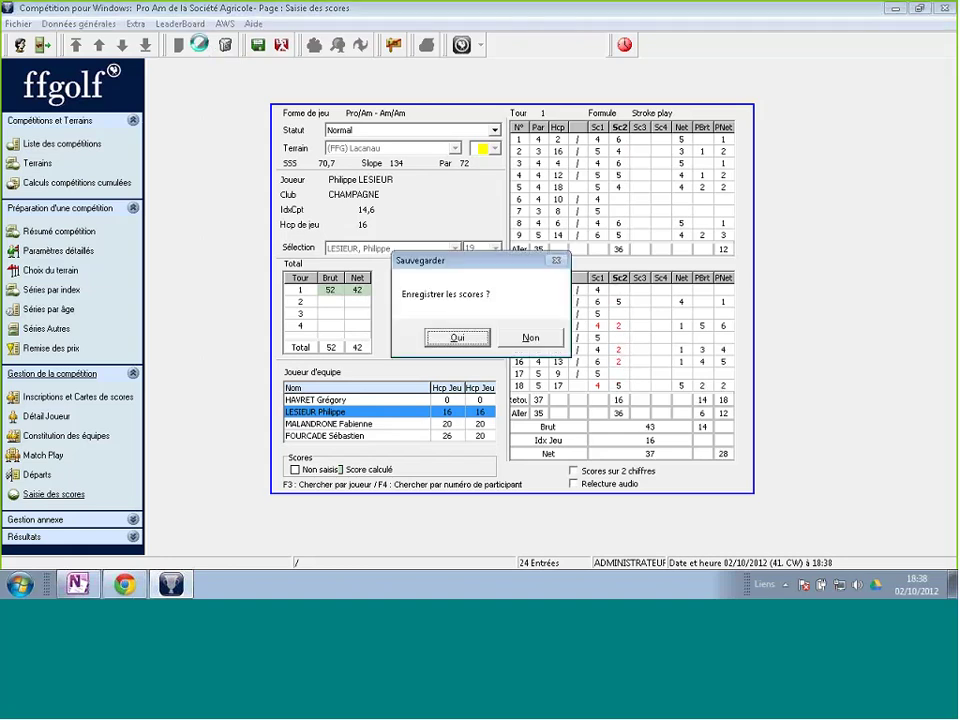
key(Return)
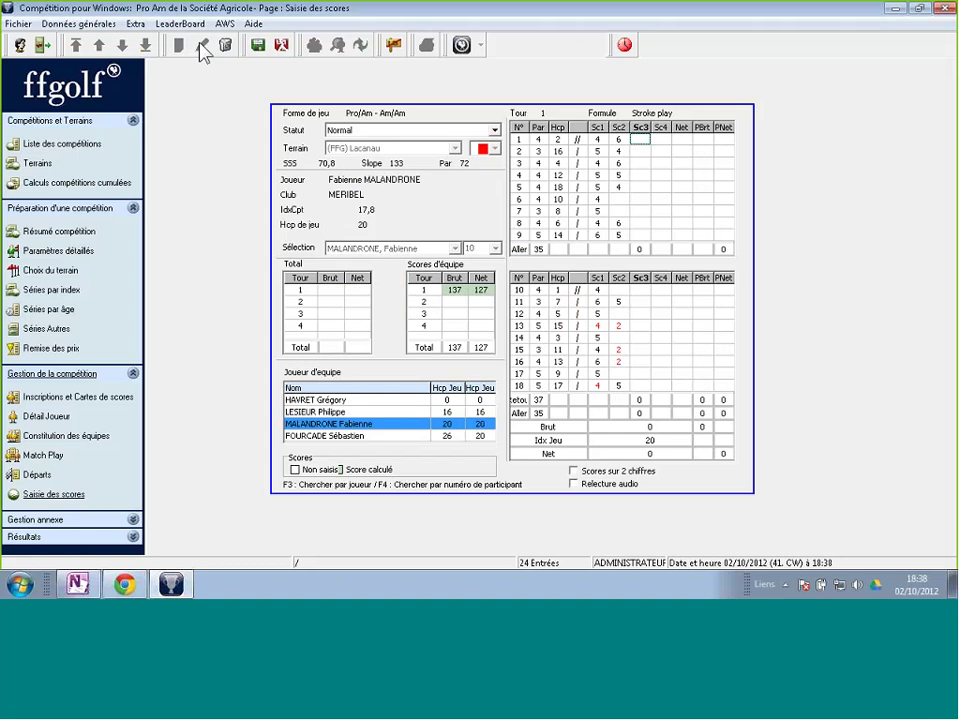
text(6)
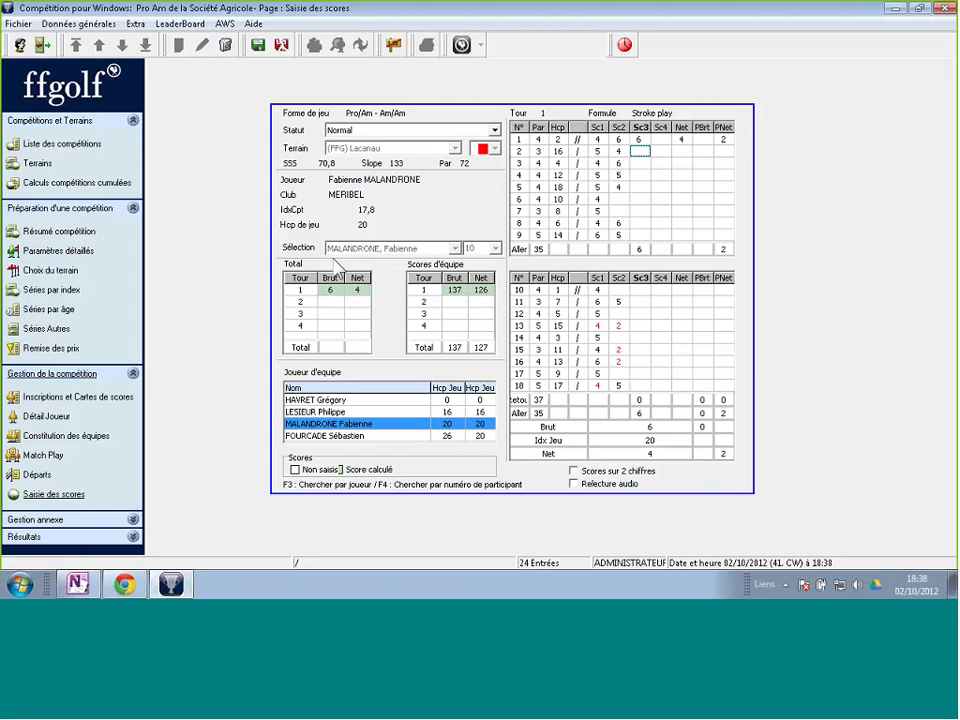
click(455, 298)
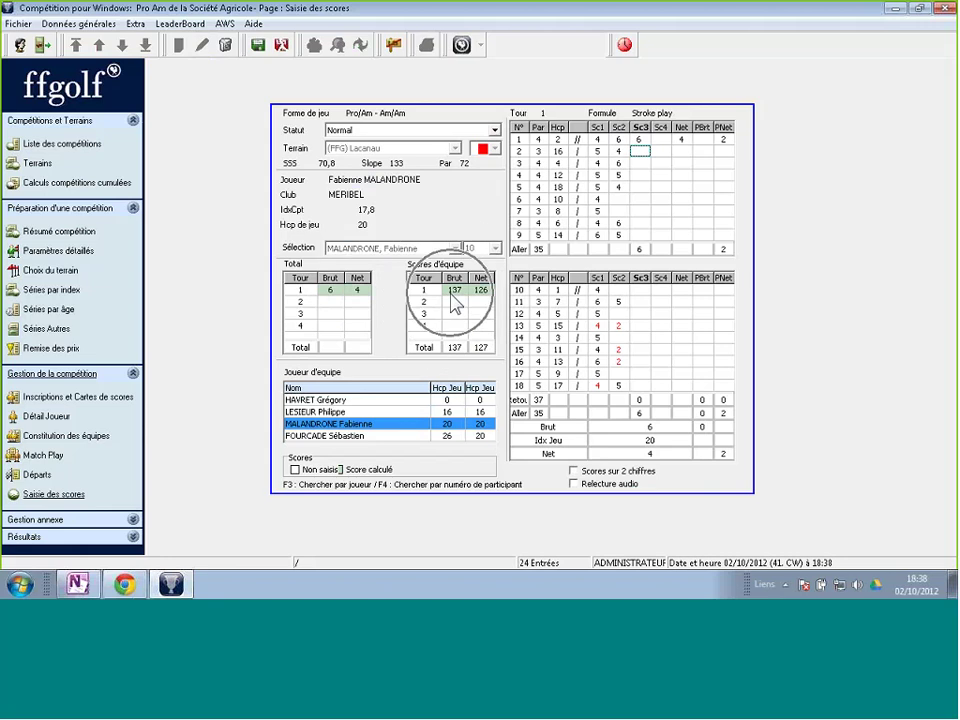
text(6545216)
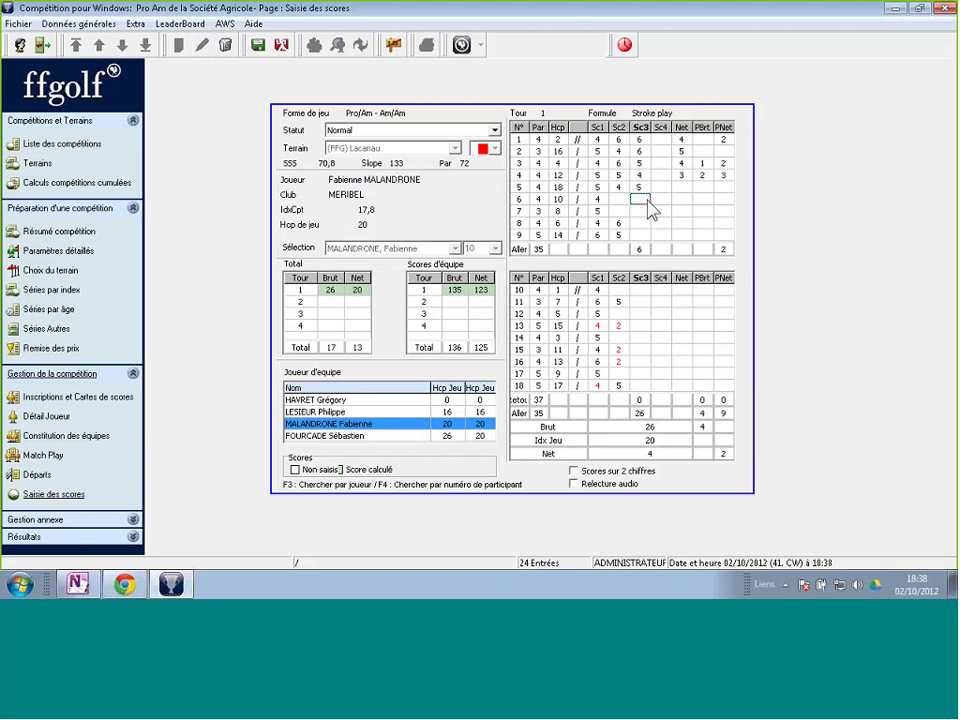
text(54536)
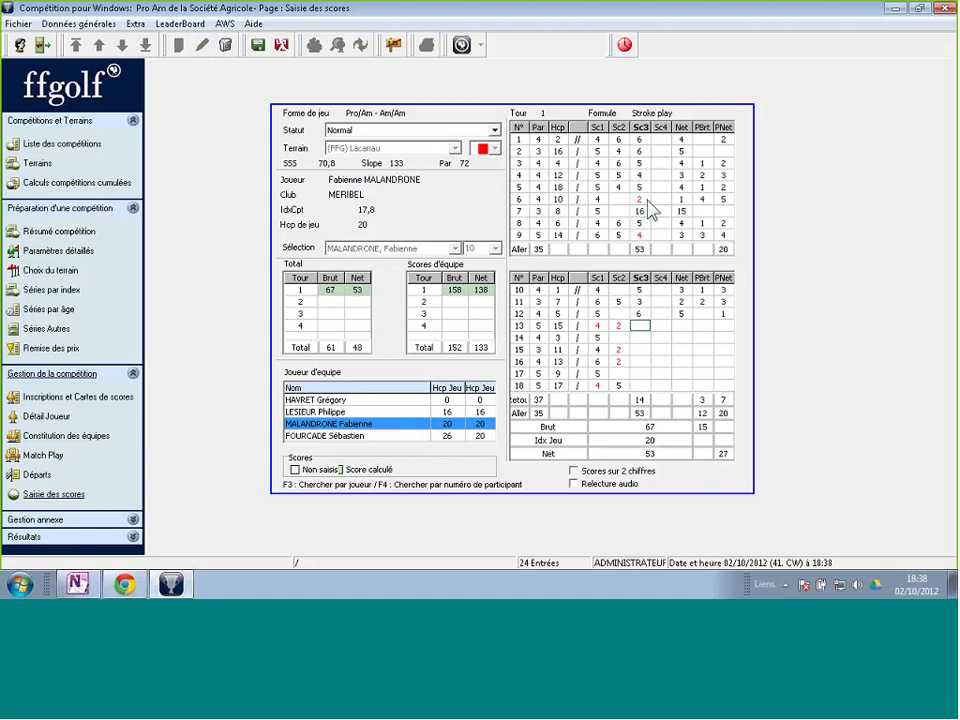
text(654646)
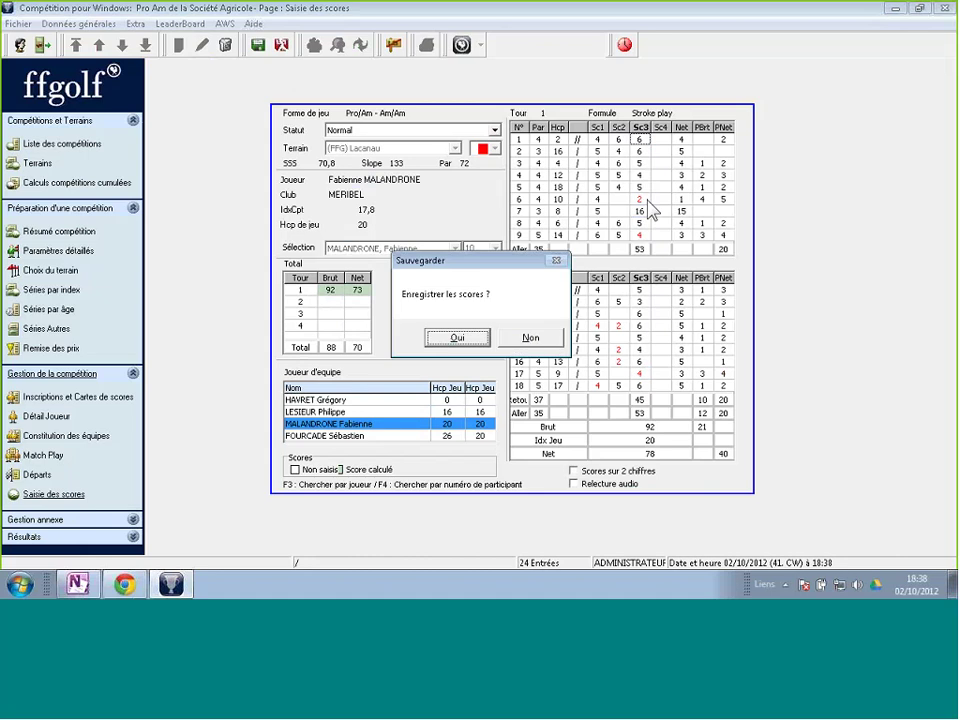
click(467, 339)
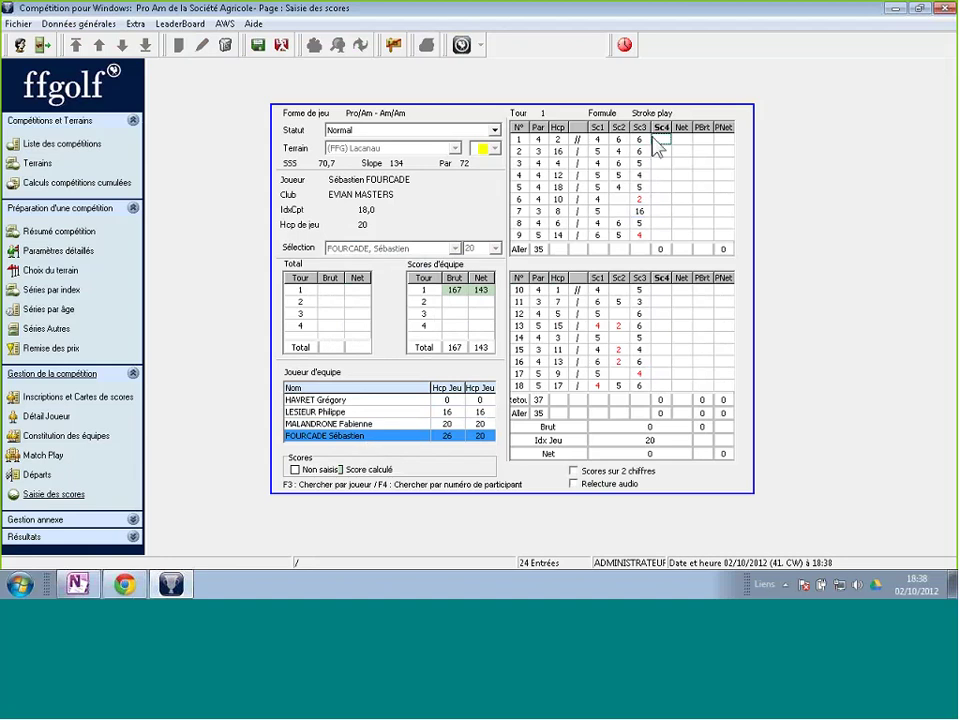
text(6)
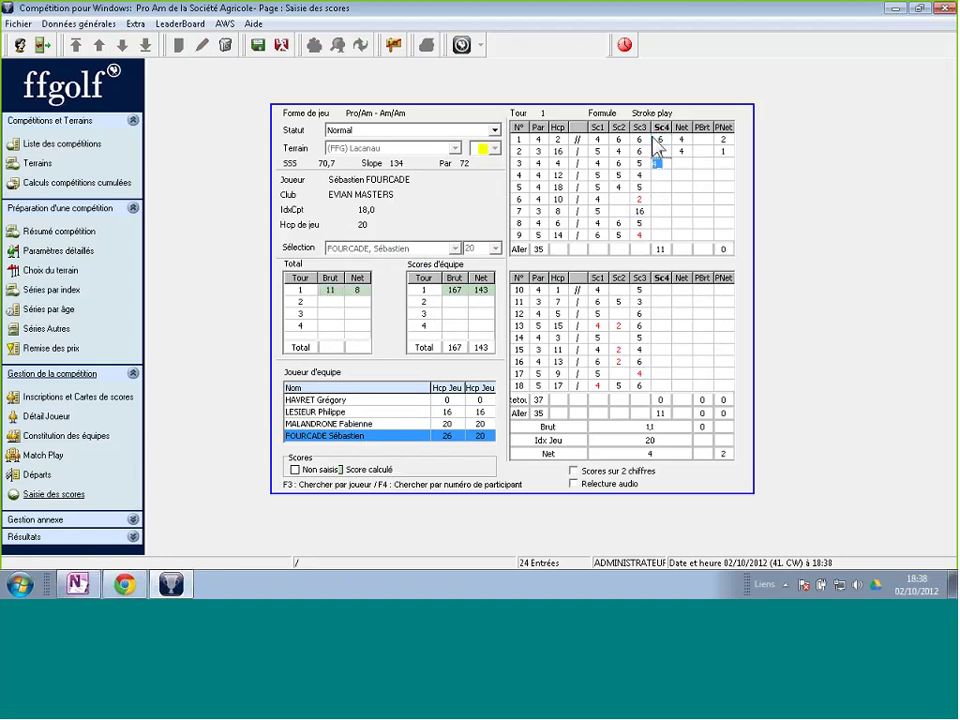
text(443213213)
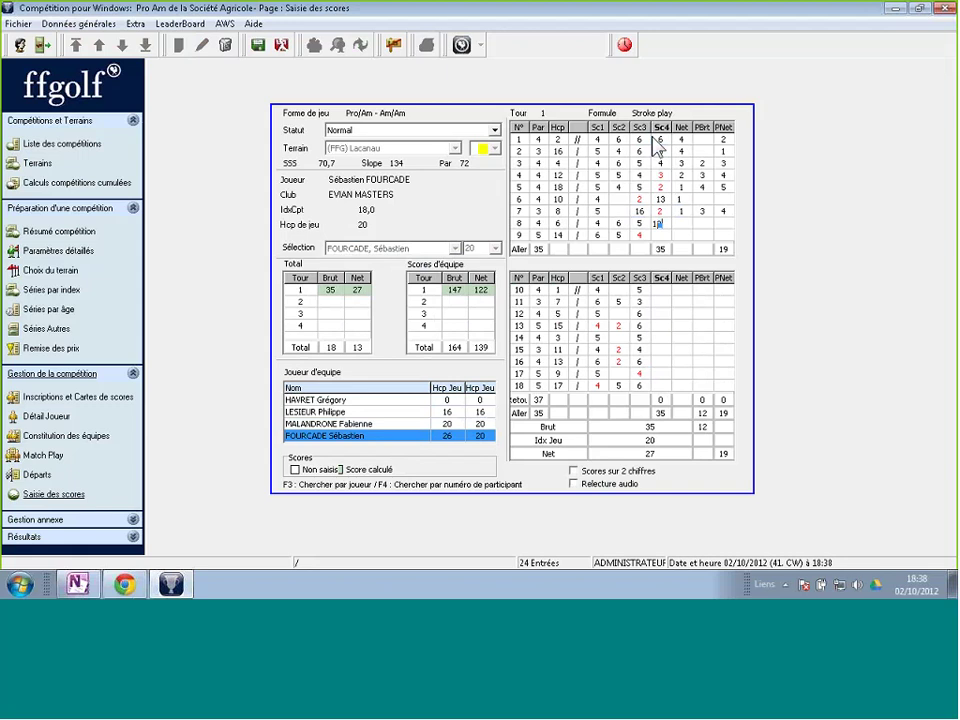
text(2135465646)
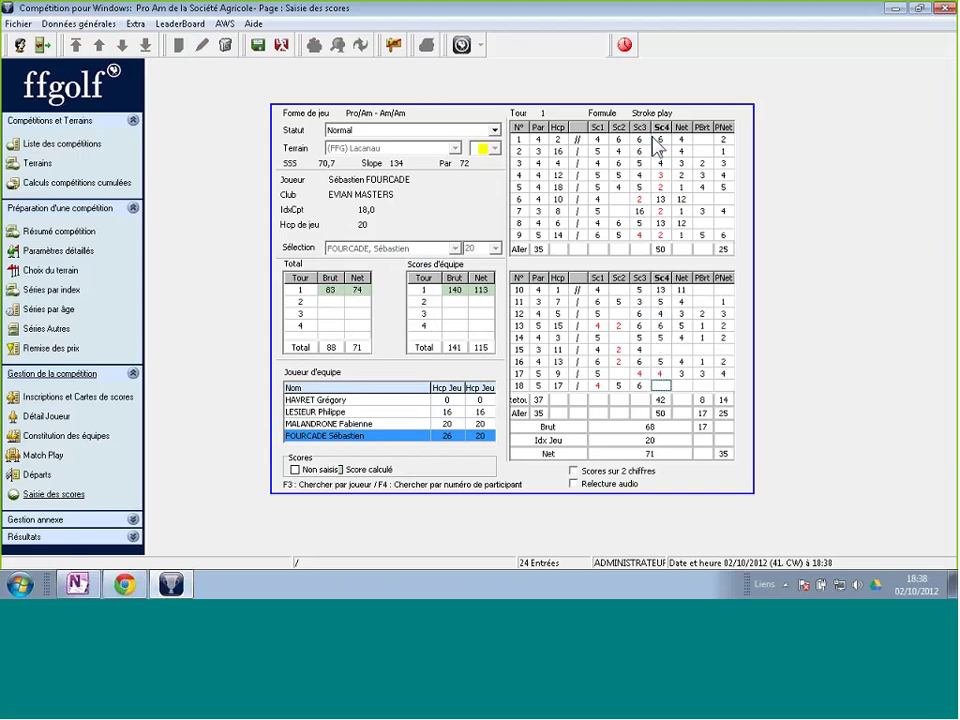
click(459, 339)
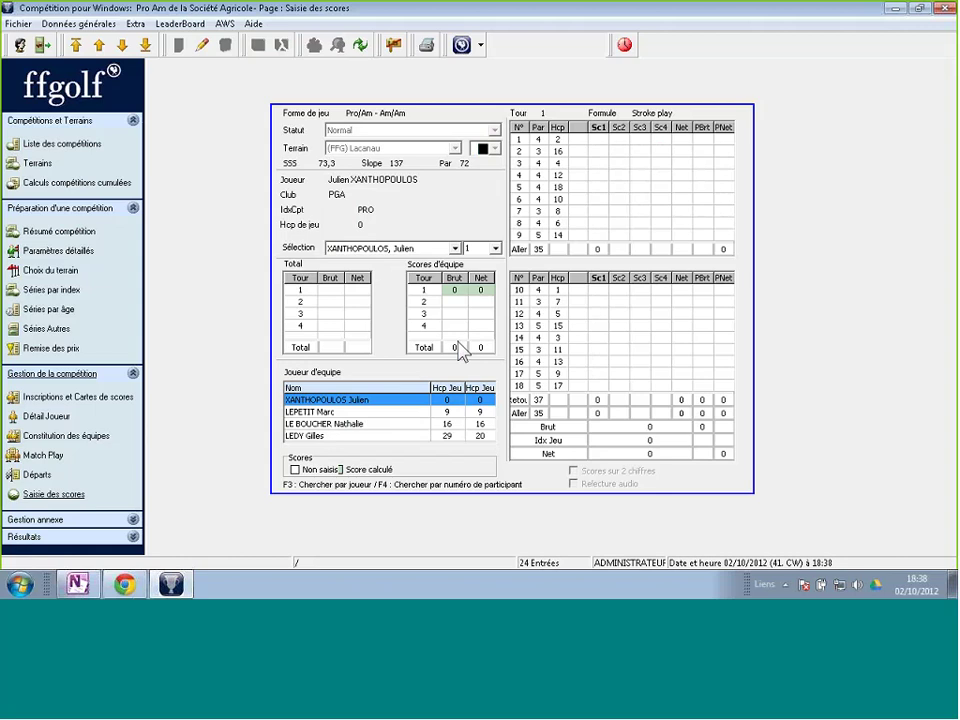
Enter the next team's professional's scores 6-5-4-6-5-4-5-6-4 on the front nine and 5-6-4-5-6-4-6-5-4 on the back nine, and save them
click(527, 268)
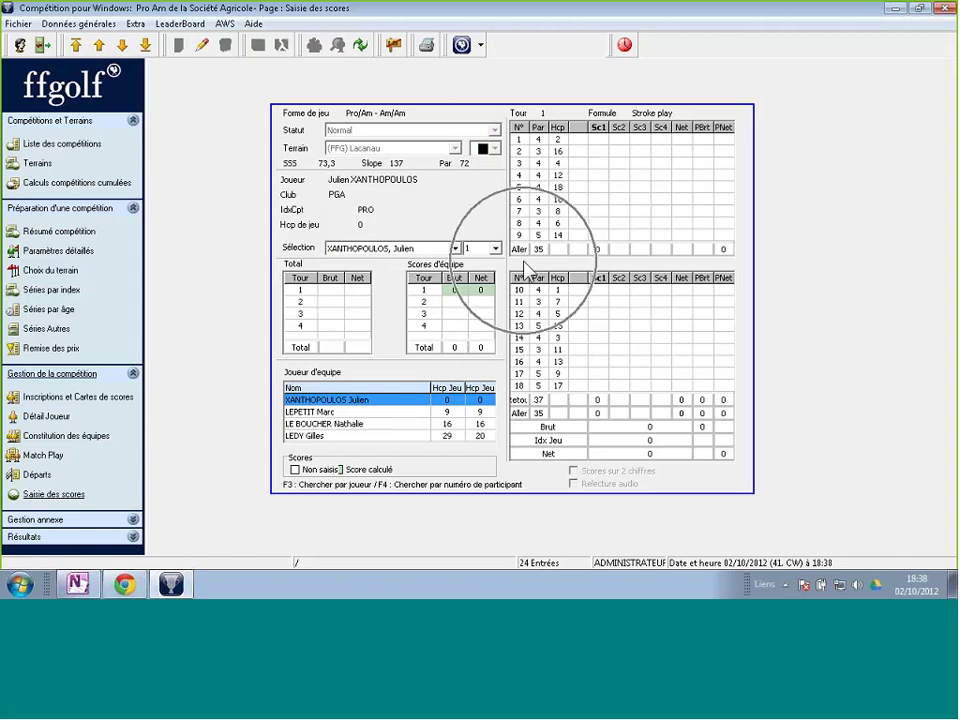
text(65465)
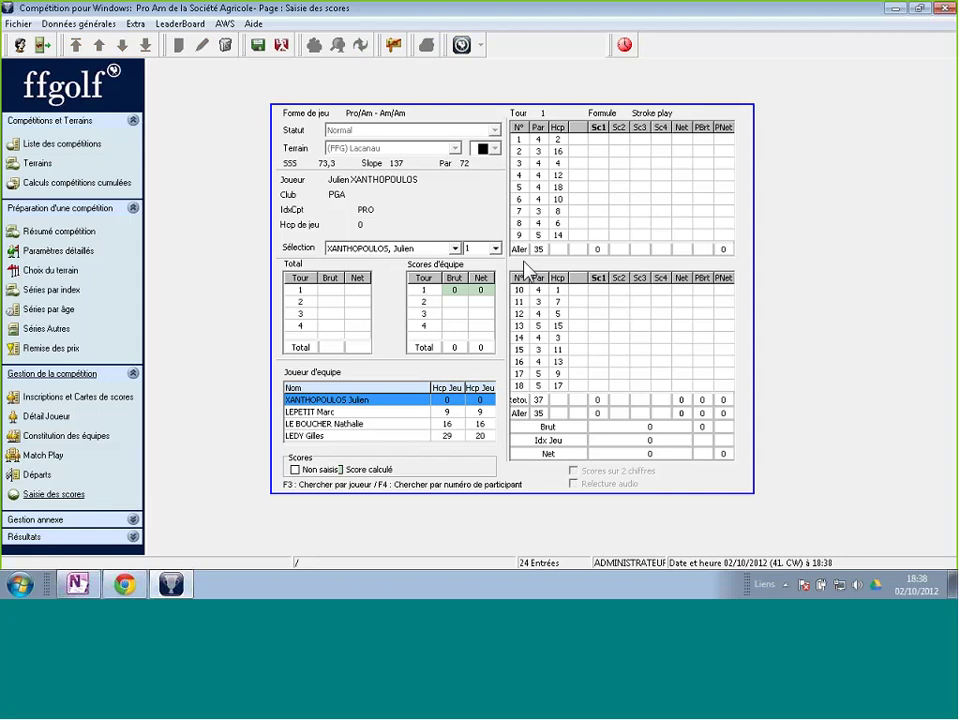
text(4564564564654)
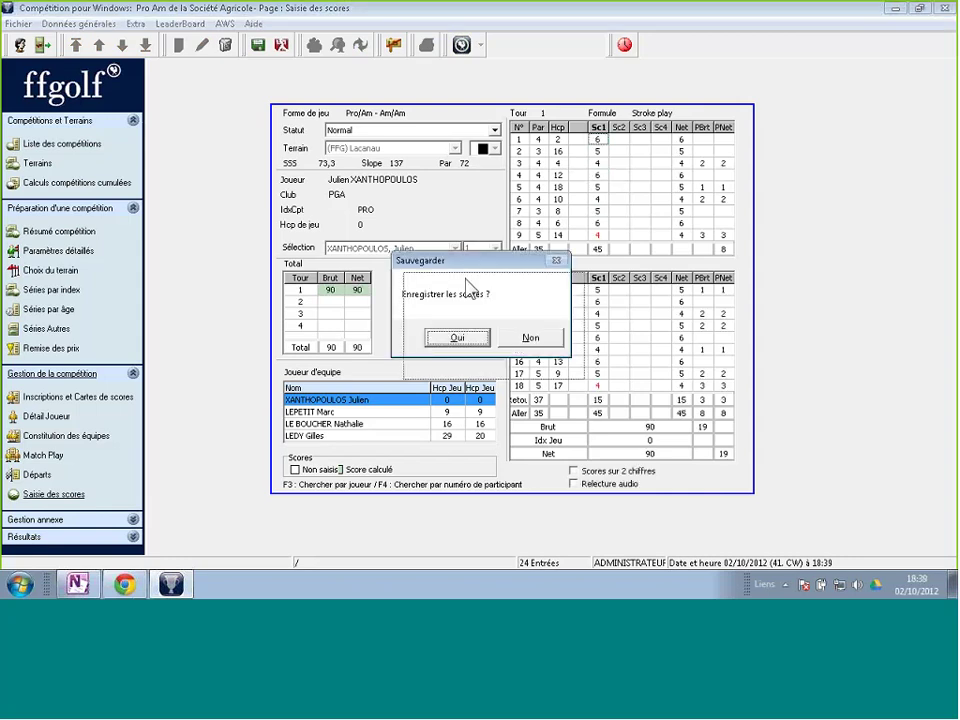
drag(456, 266, 598, 240)
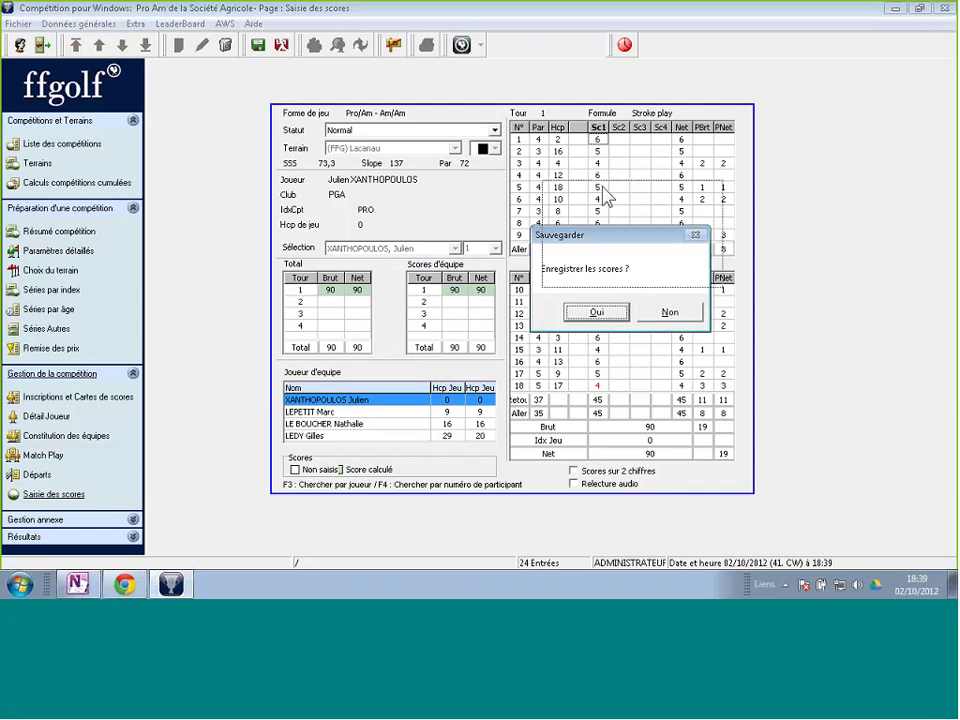
drag(592, 235, 640, 287)
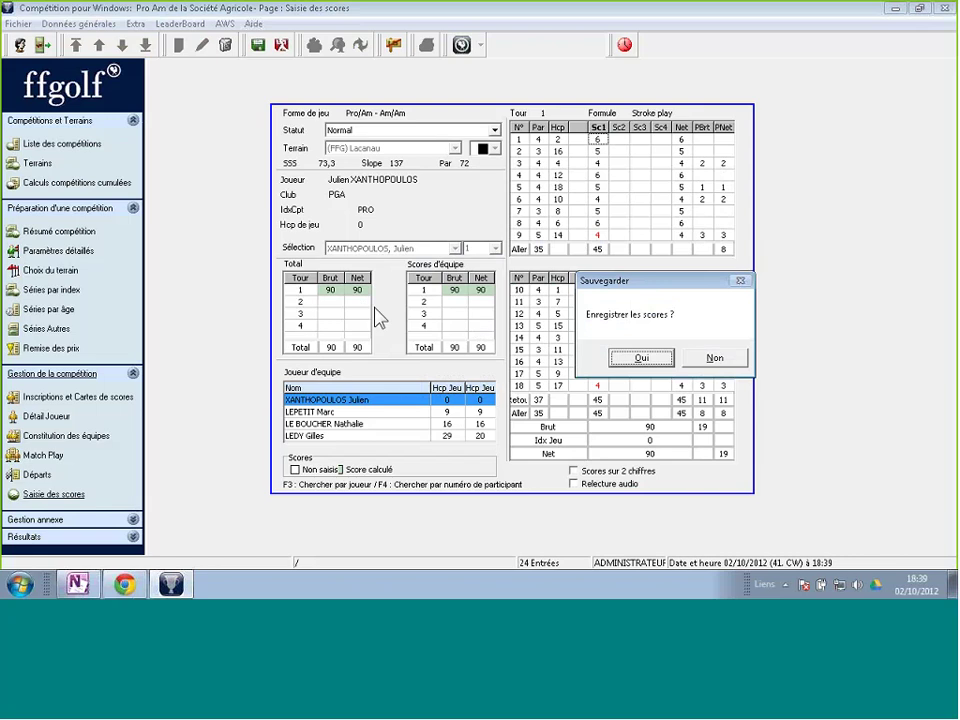
click(642, 358)
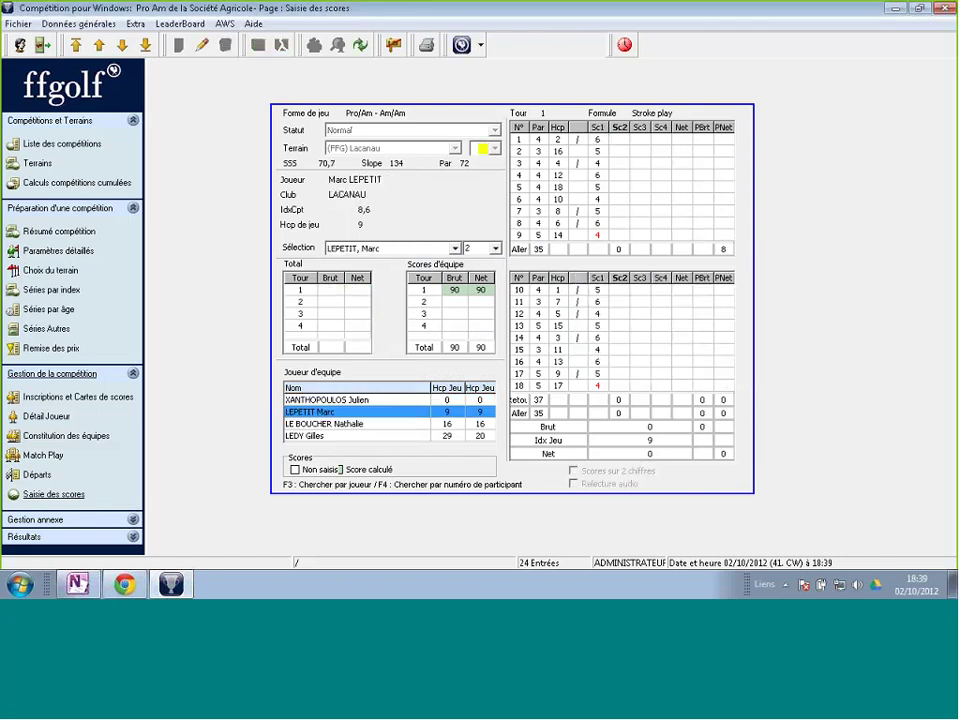
Reopen the 07:20 professional's card by surname search, set holes 7-8 to 6-5, 10-11 to 6-5 and 13-14 to 6-5, and save it
key(F3)
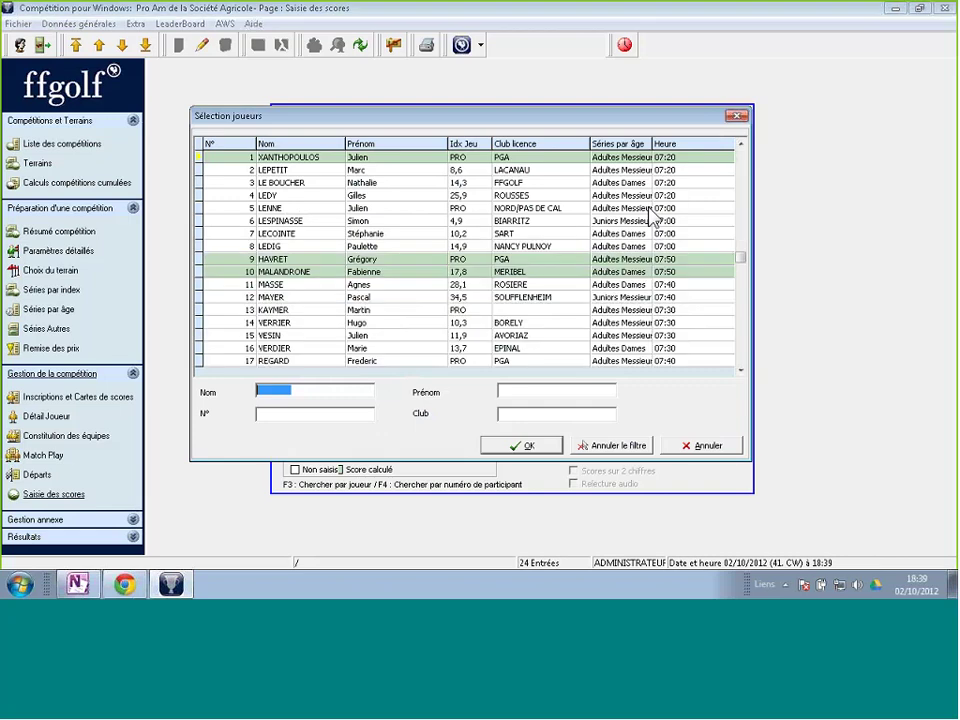
text(xan)
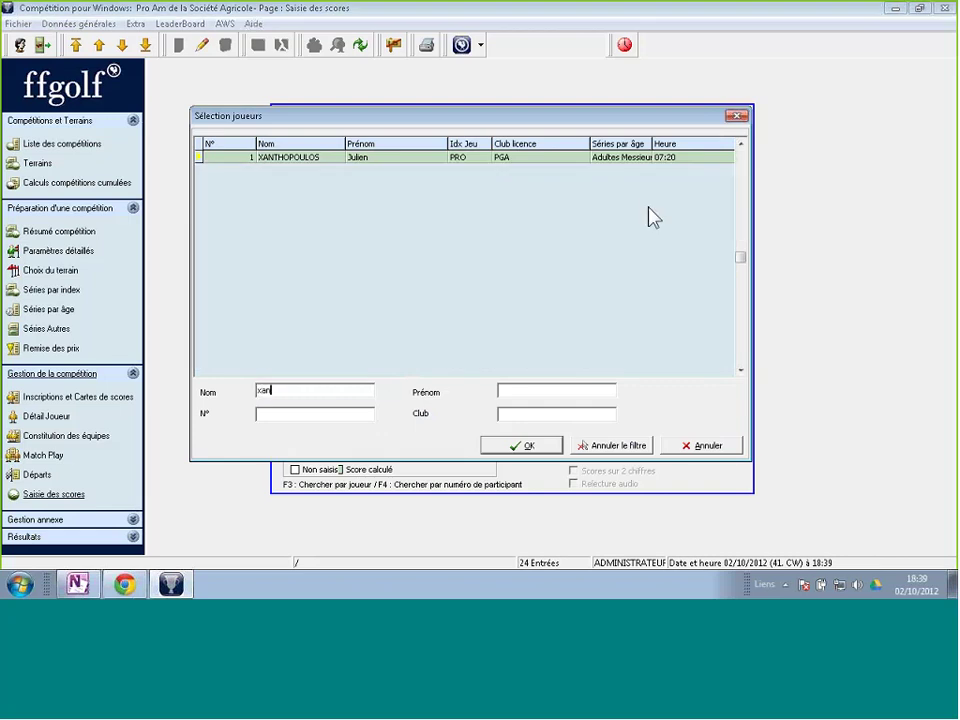
key(Return)
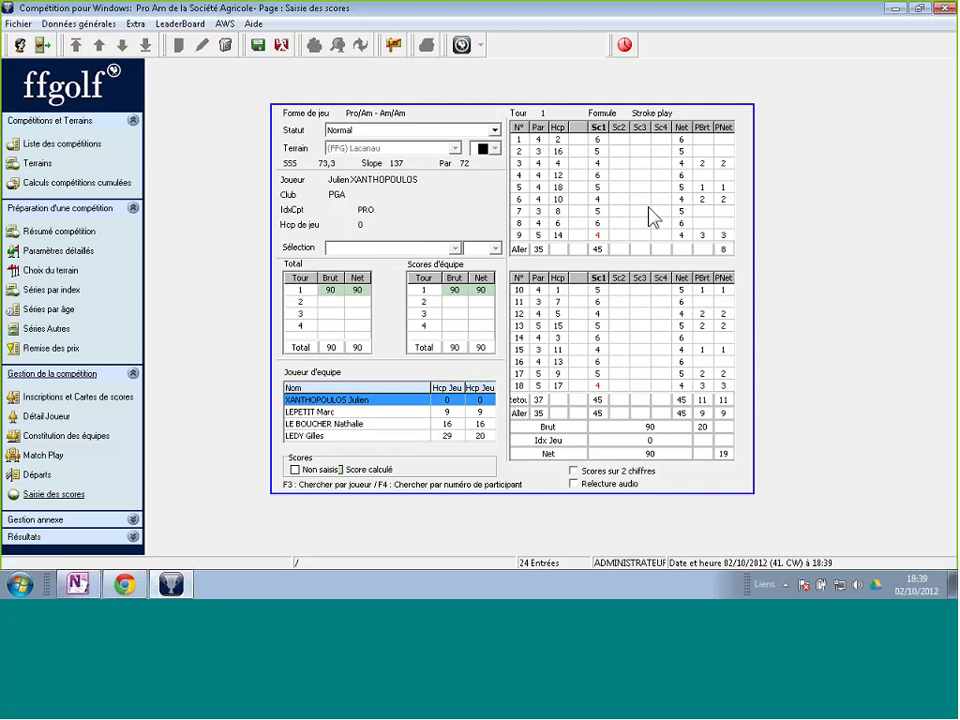
key(Return)
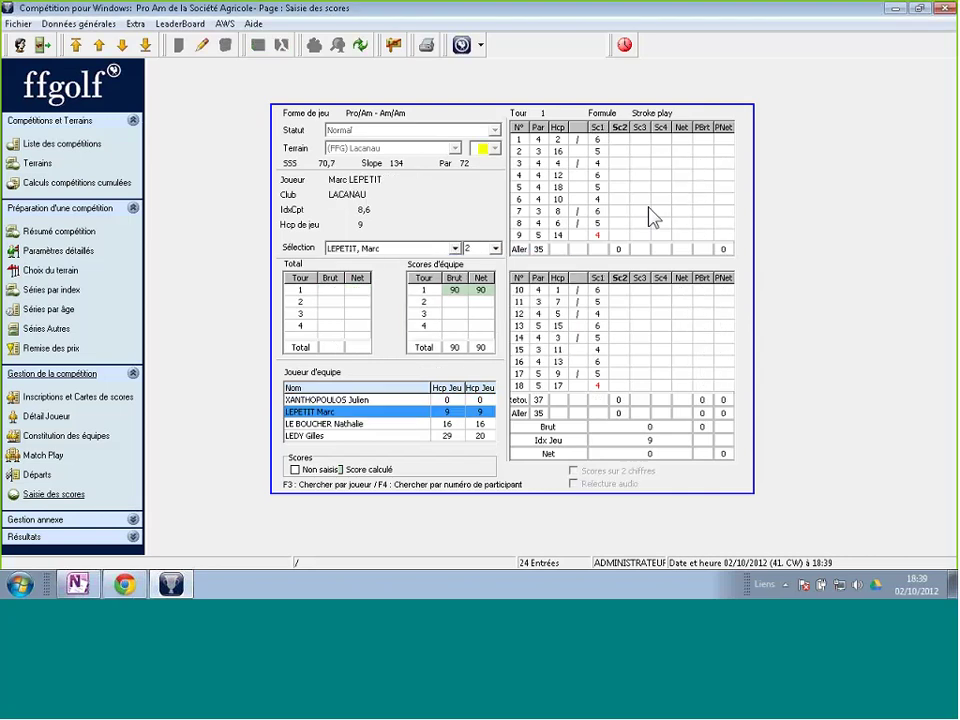
Enter the second team member's scores 6-4-6-5-4-6-4-6-5 on the front nine and 4-5-6-4-5-6-4-6-5 on the back nine, and save them
text(64654646)
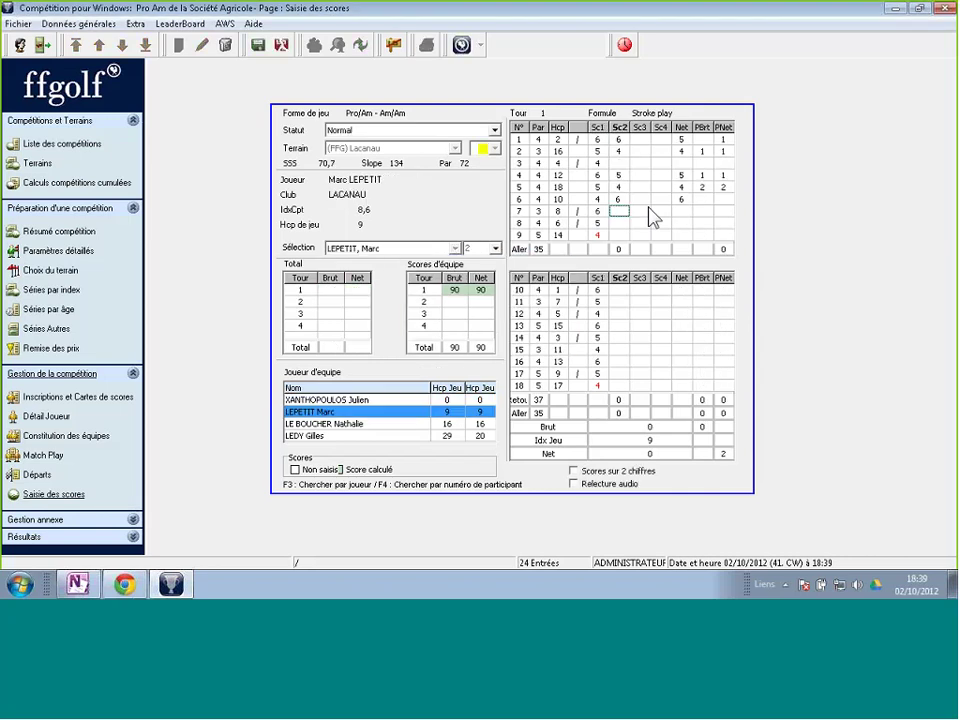
text(5456456465)
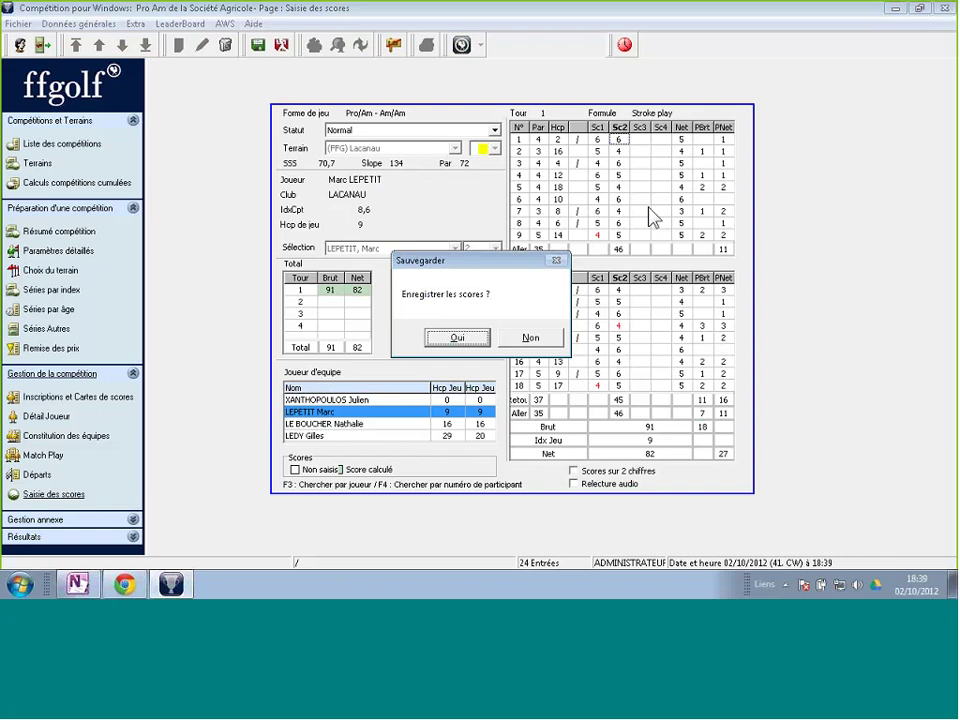
key(Return)
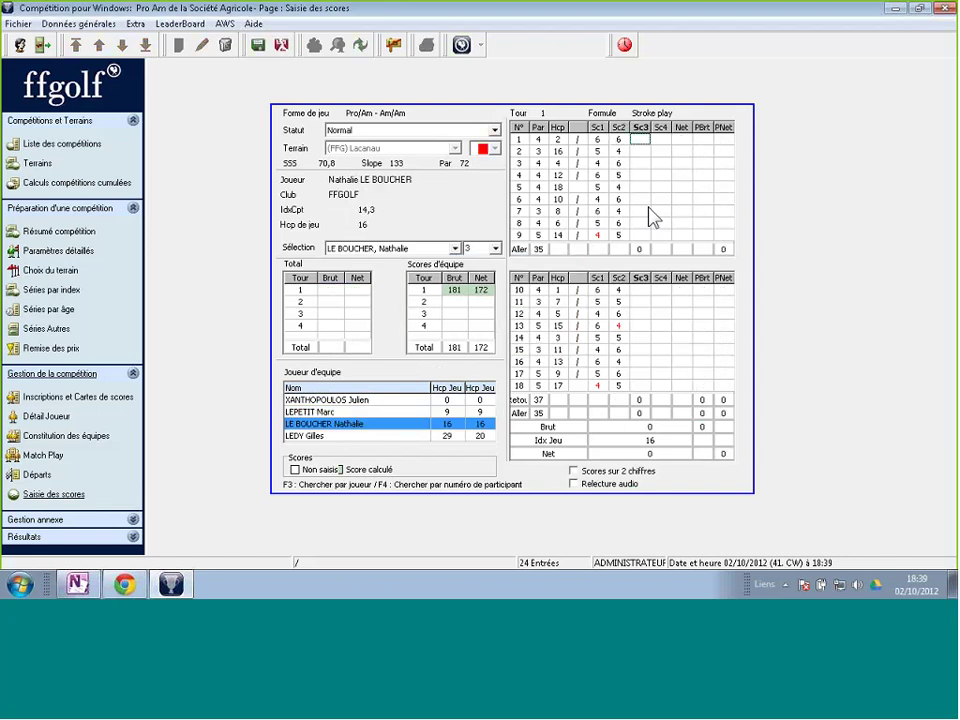
Enter the third team member's scores 6-5-4-6-5-4-6-5-4 on the front nine and 6-4-6-4-6-5-4-4-4 on the back nine, and save them
text(46546546464654465)
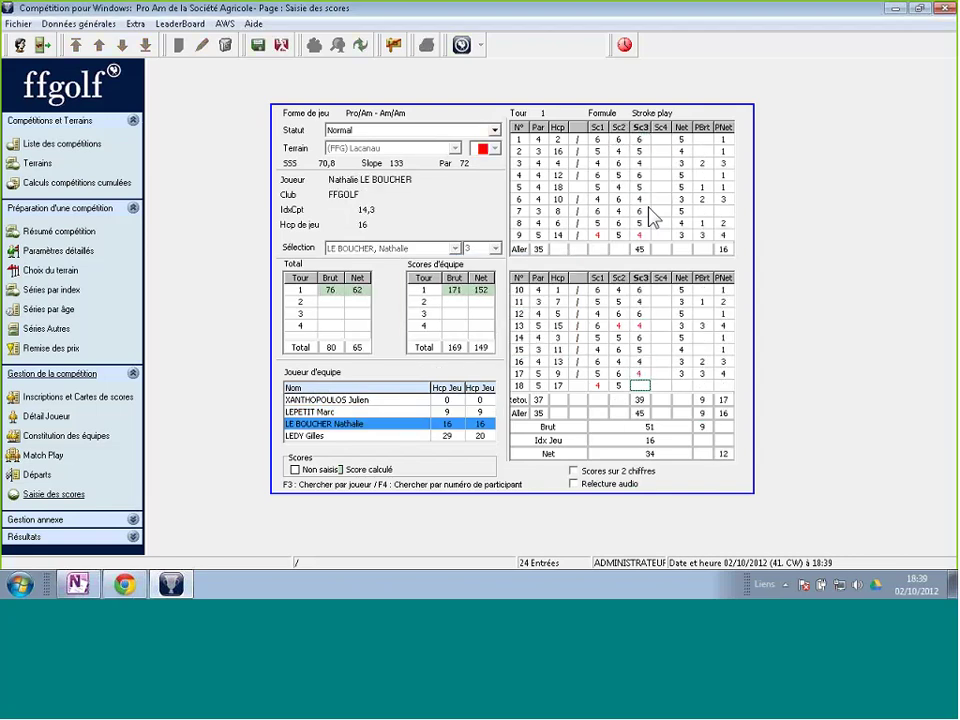
text(5)
key(Return)
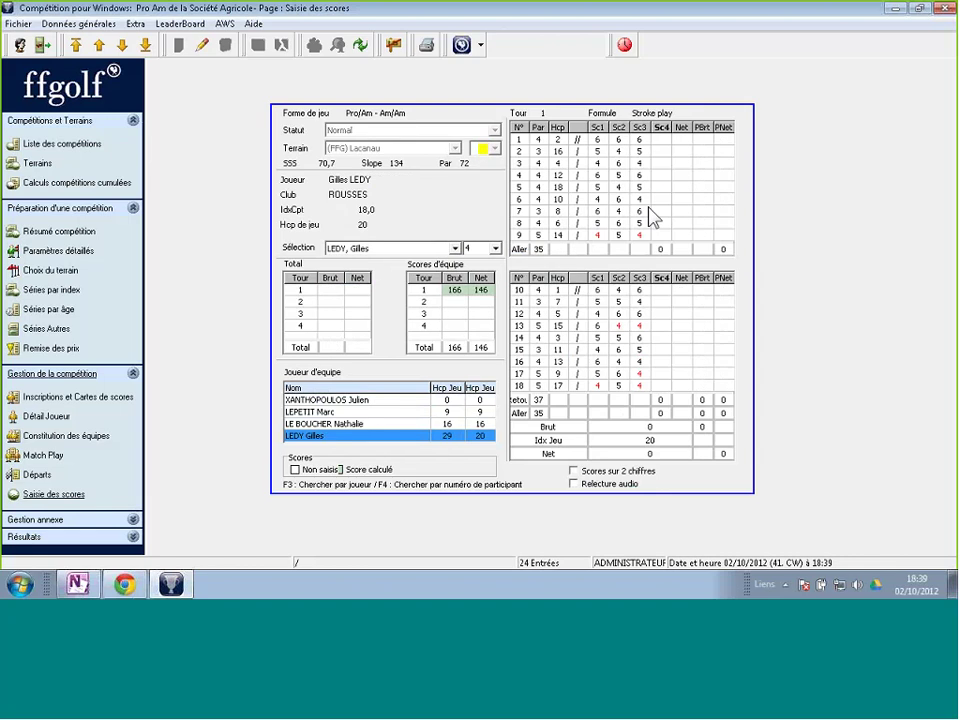
Enter the fourth team member's scores 6-4-6-5-4-5-6-4-6 on the front nine and 5-4-4-6-4-4-6-5-4 on the back nine, and save them
text(64644564654464465)
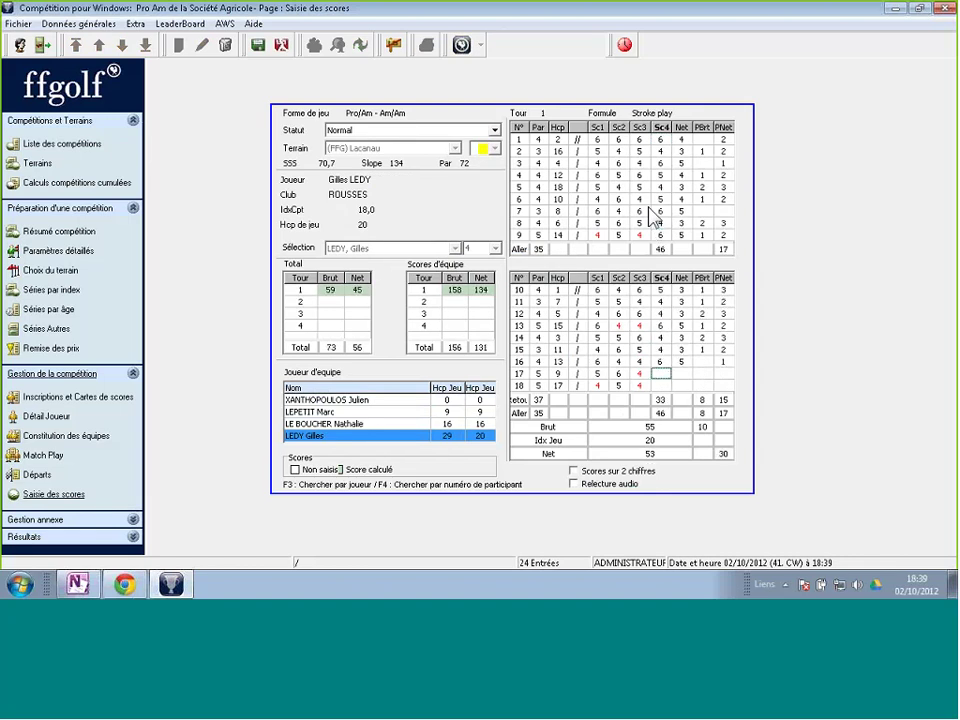
text(4)
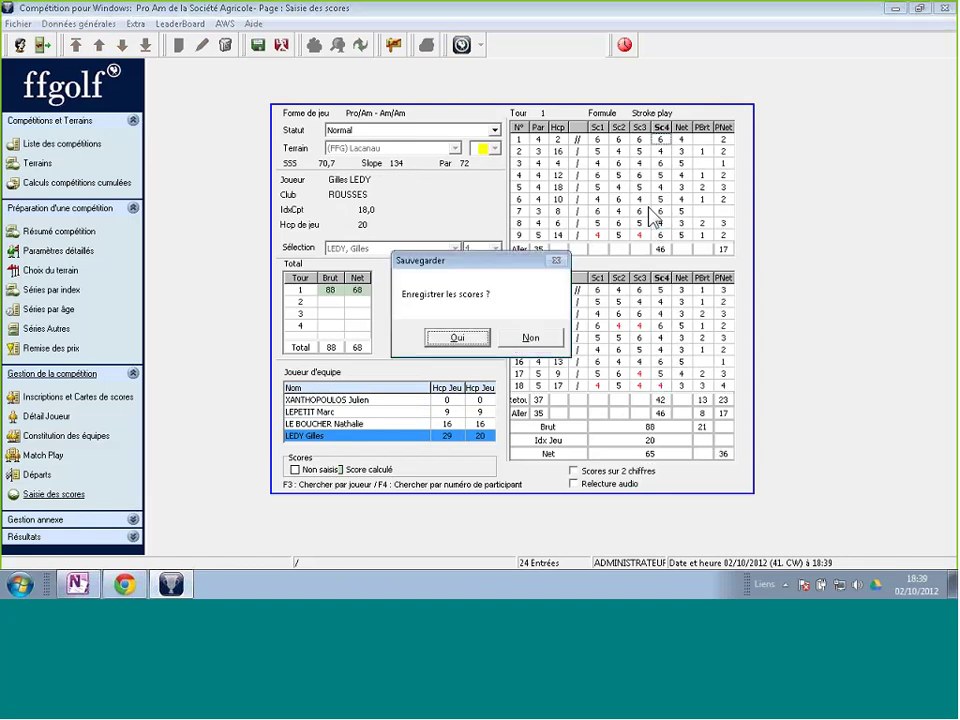
key(Return)
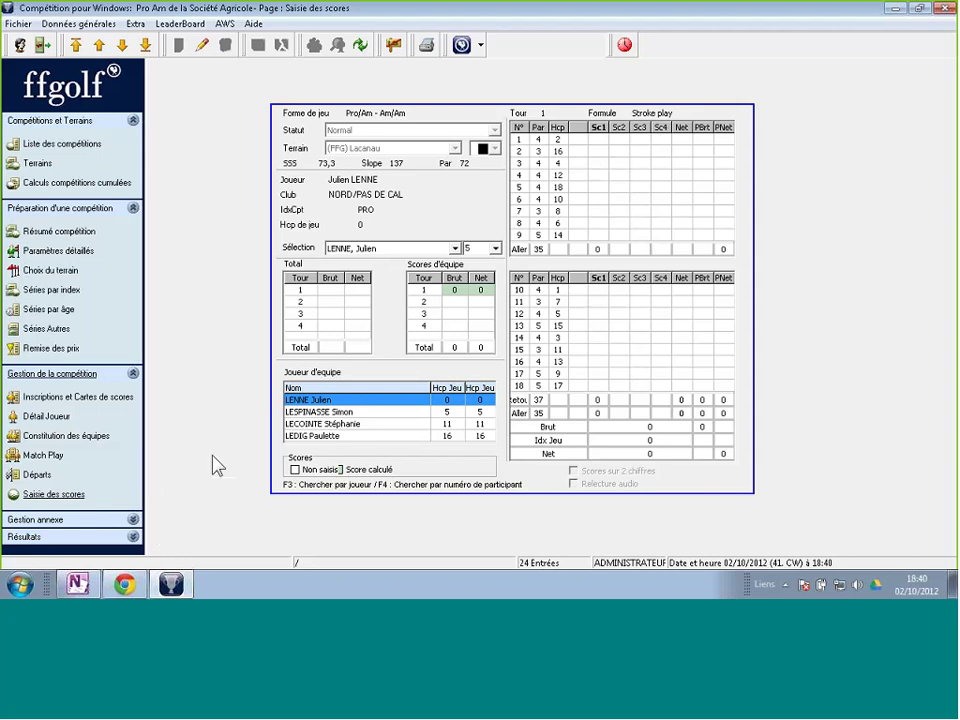
Open the Classements et prix page and display the hole-by-hole results (Résultats trou par trou)
click(26, 537)
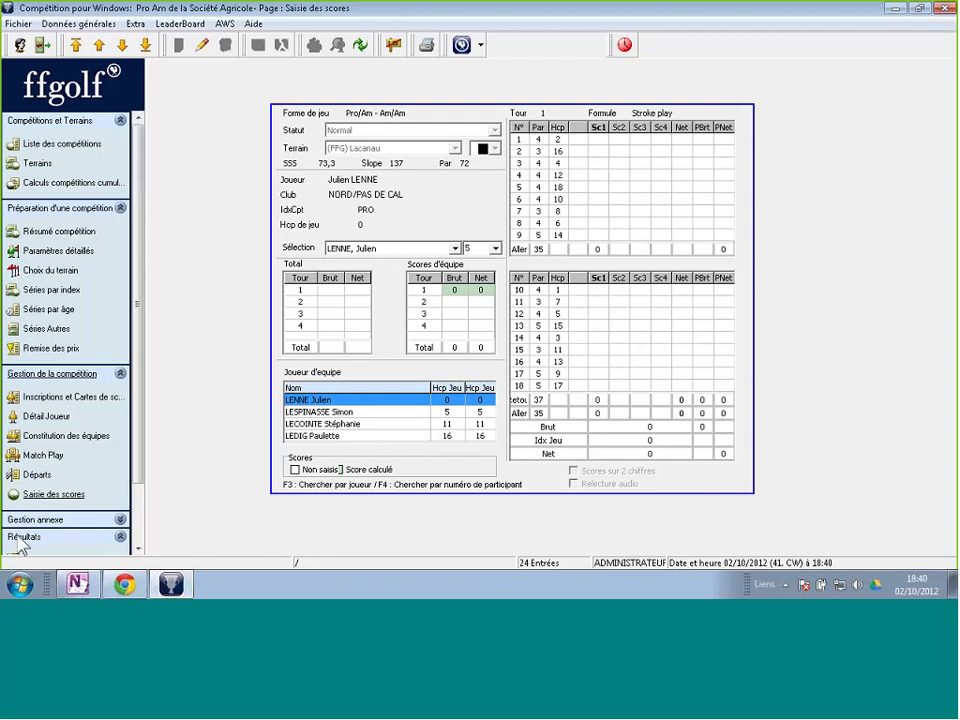
drag(141, 467, 70, 506)
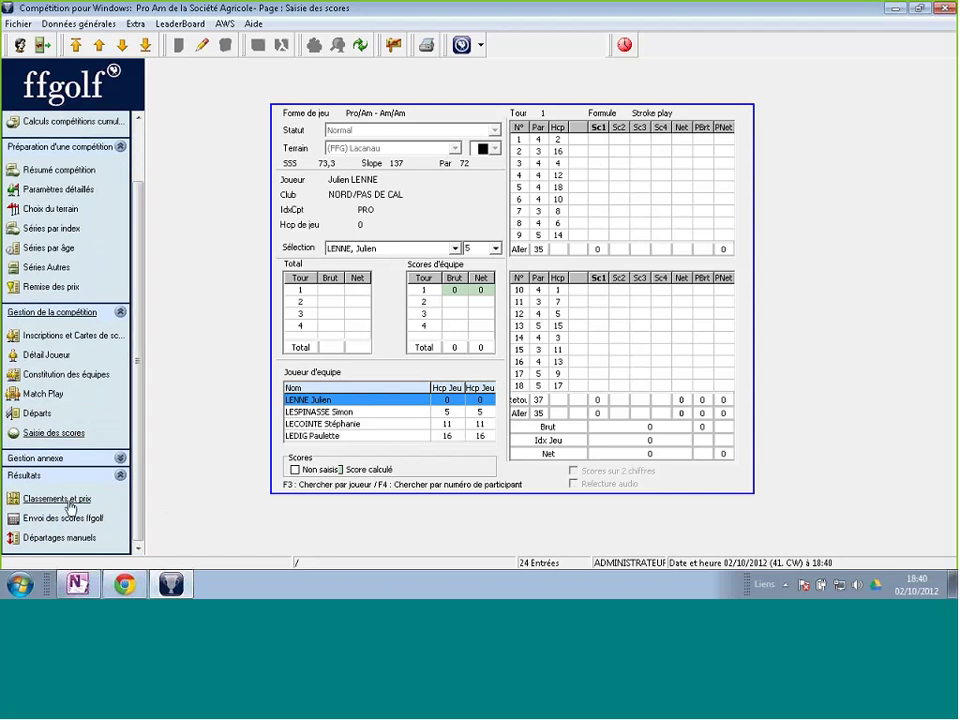
click(70, 506)
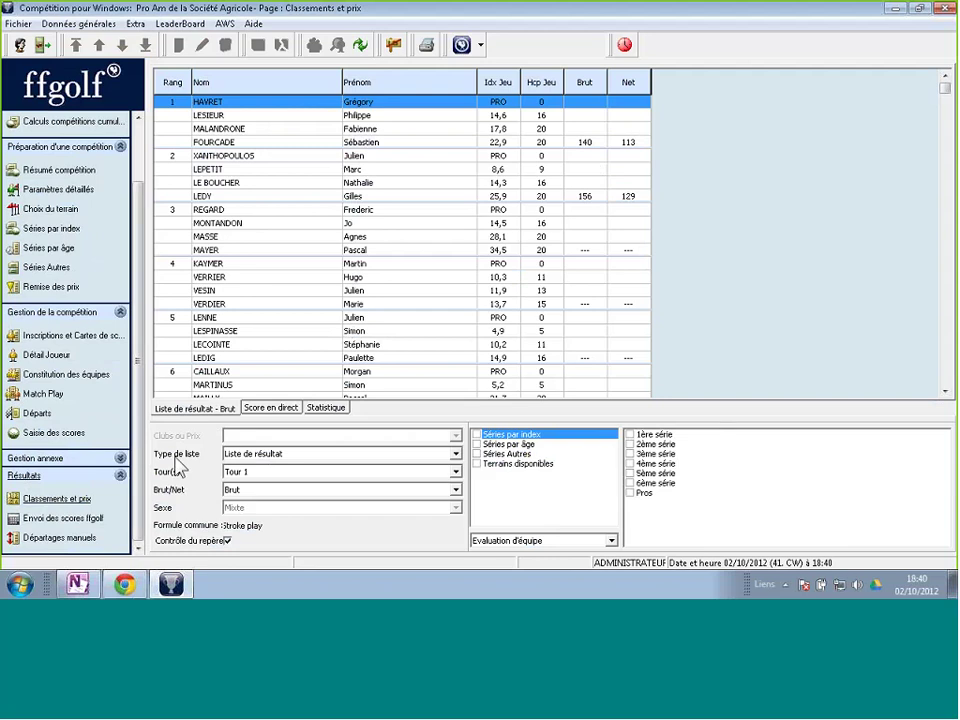
click(238, 454)
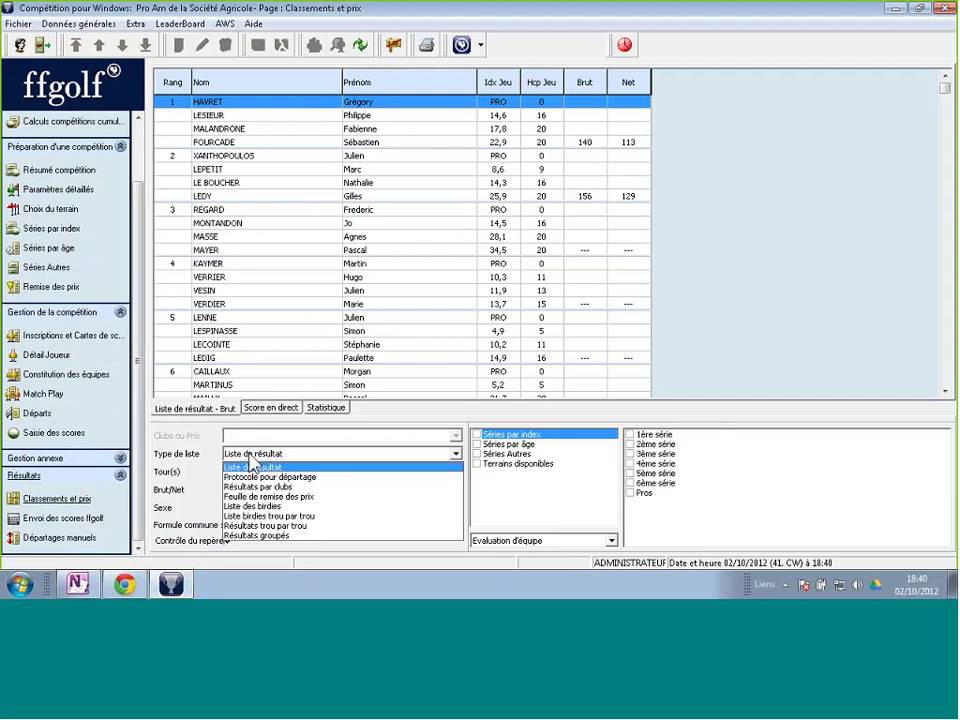
click(260, 527)
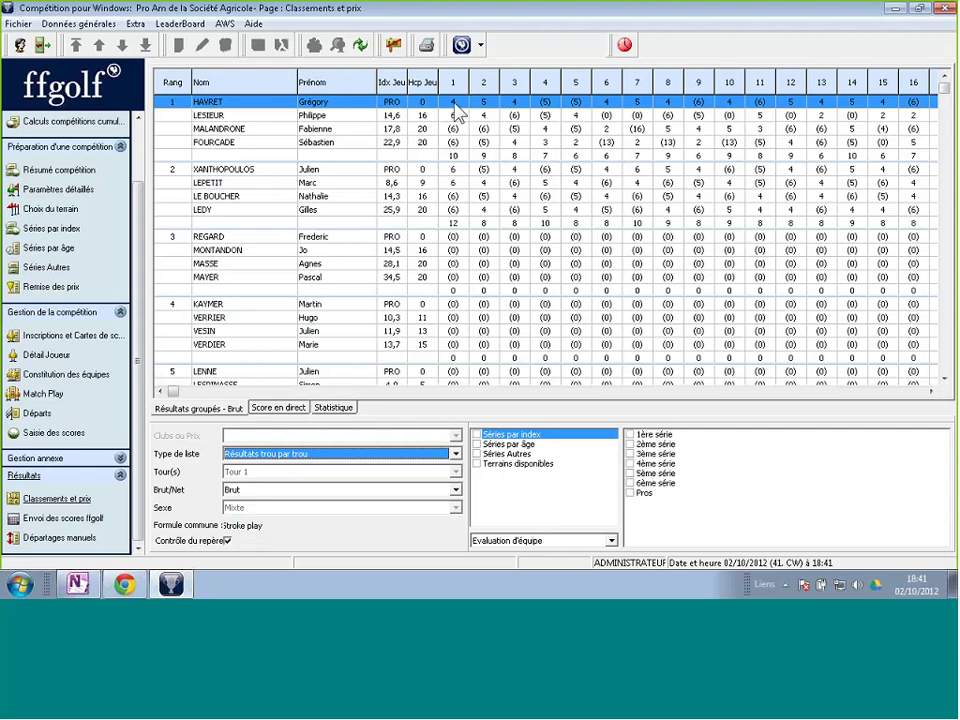
Examine the first team's total line and which players' gross scores count on each hole
click(456, 155)
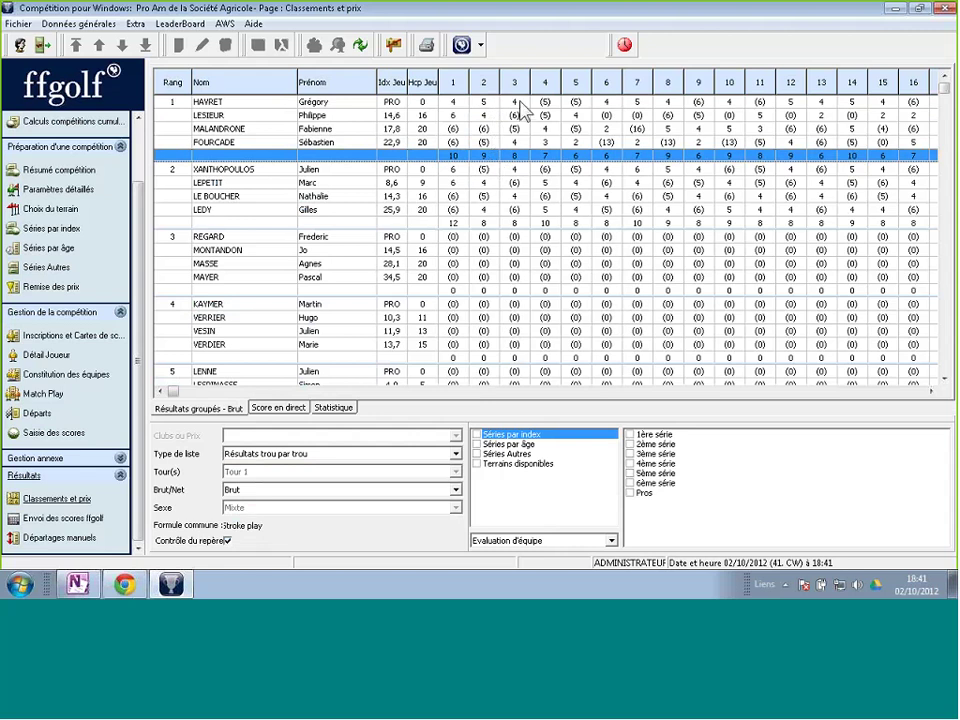
click(520, 102)
ctrl+click(523, 142)
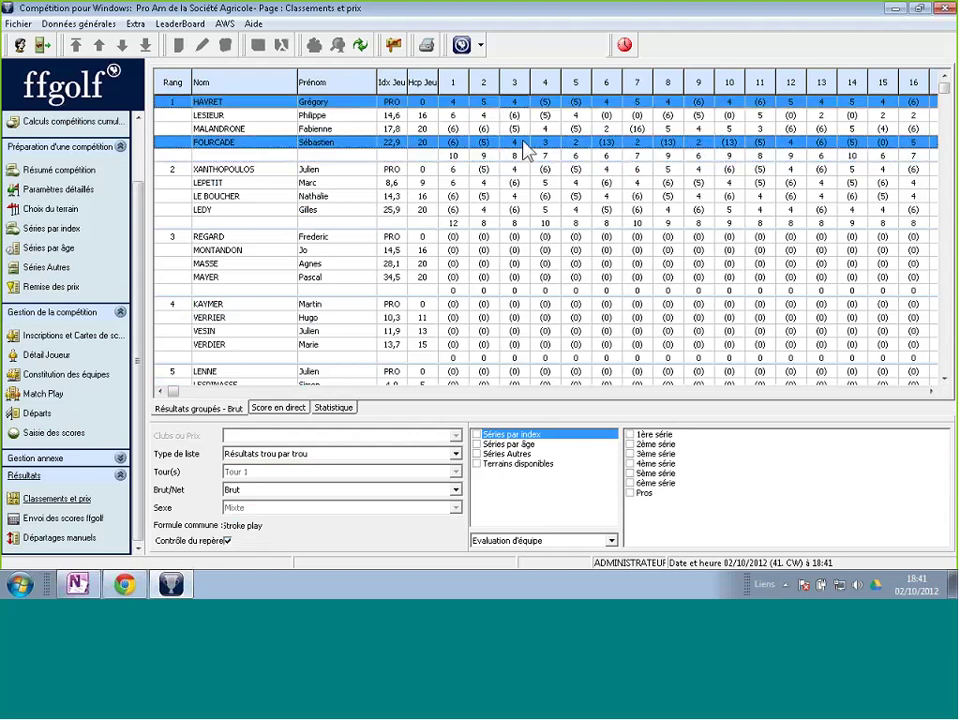
click(523, 142)
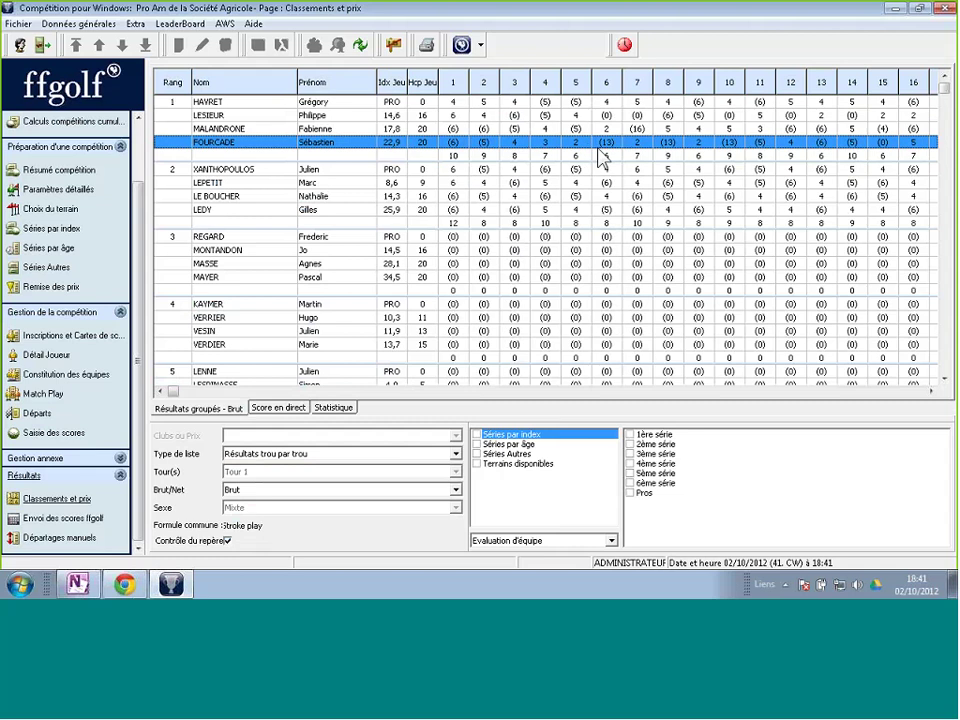
Switch the hole-by-hole results to Net and examine the first team's counting scores
click(255, 497)
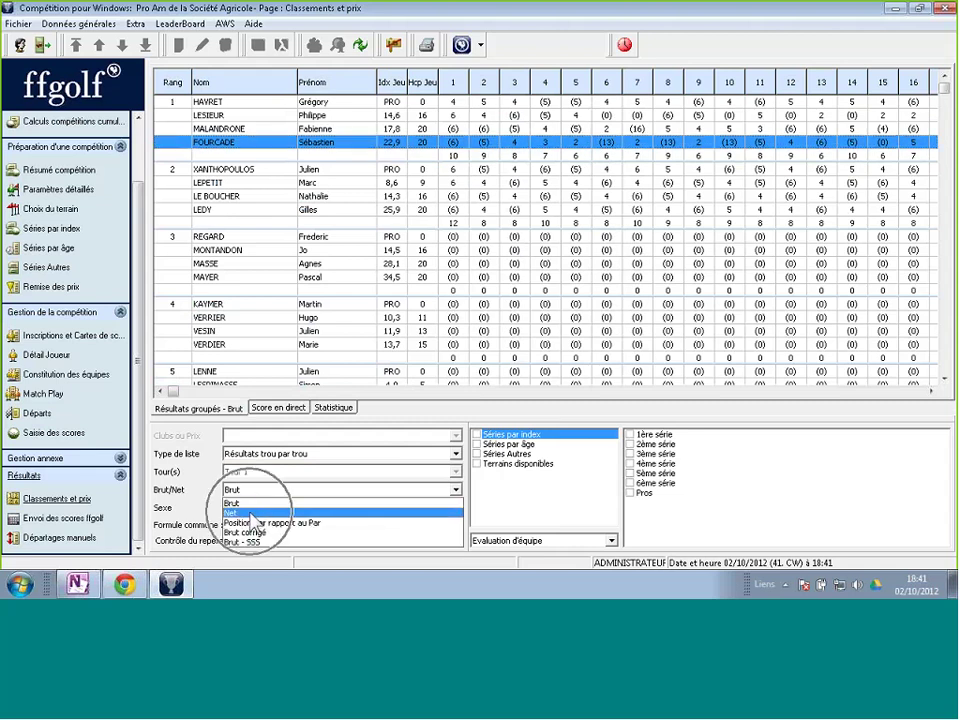
click(253, 512)
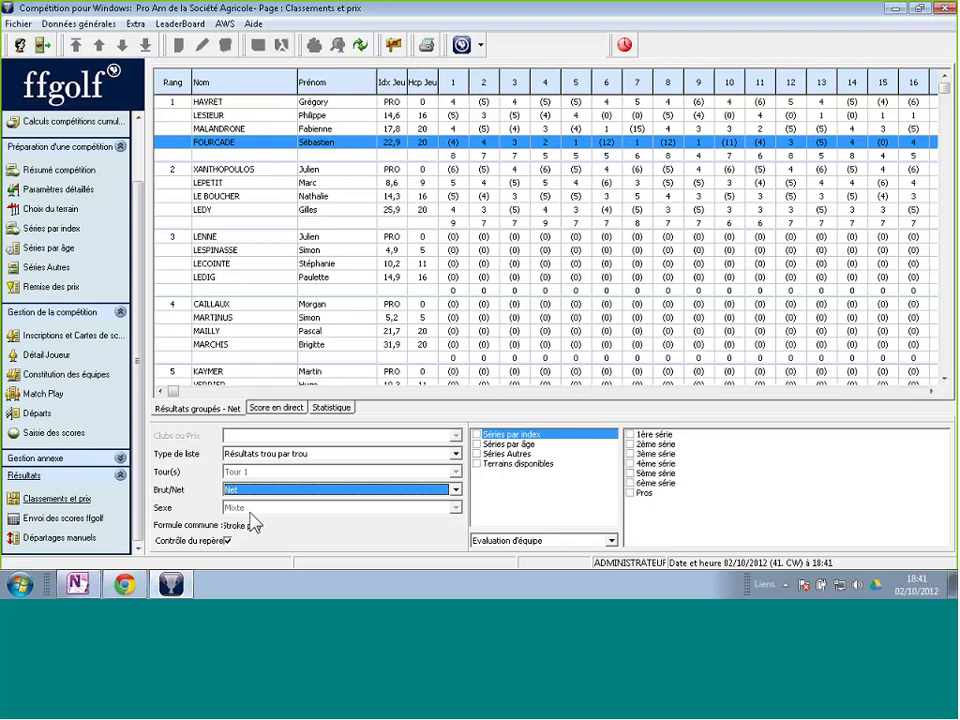
click(348, 128)
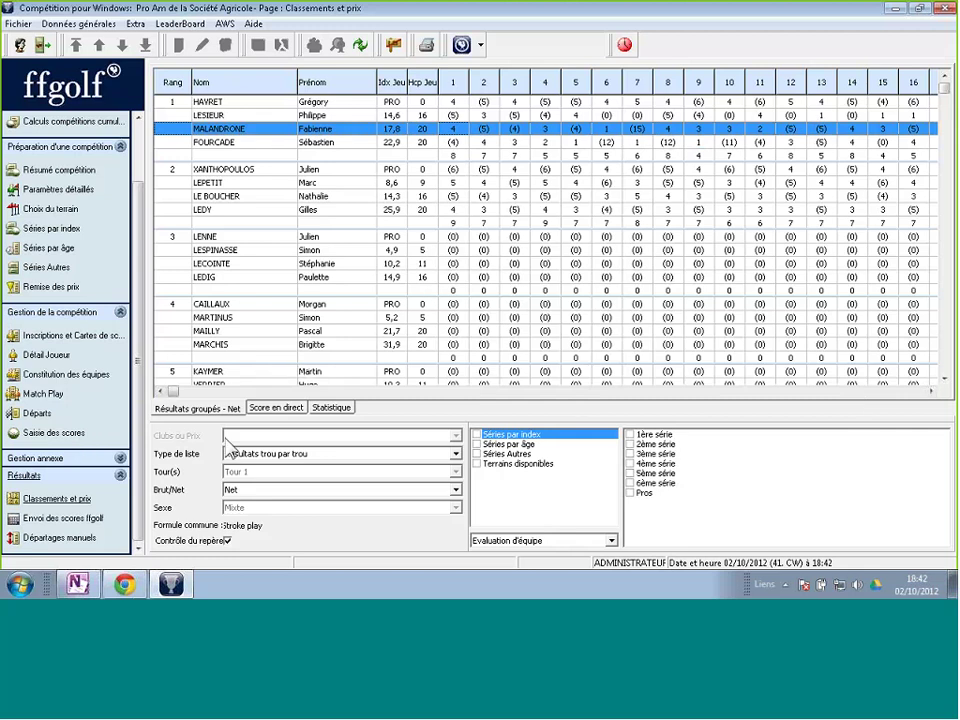
Return to the Liste de résultat for Tour 1 and compare its Brut and Net rankings, finishing on Brut
click(271, 458)
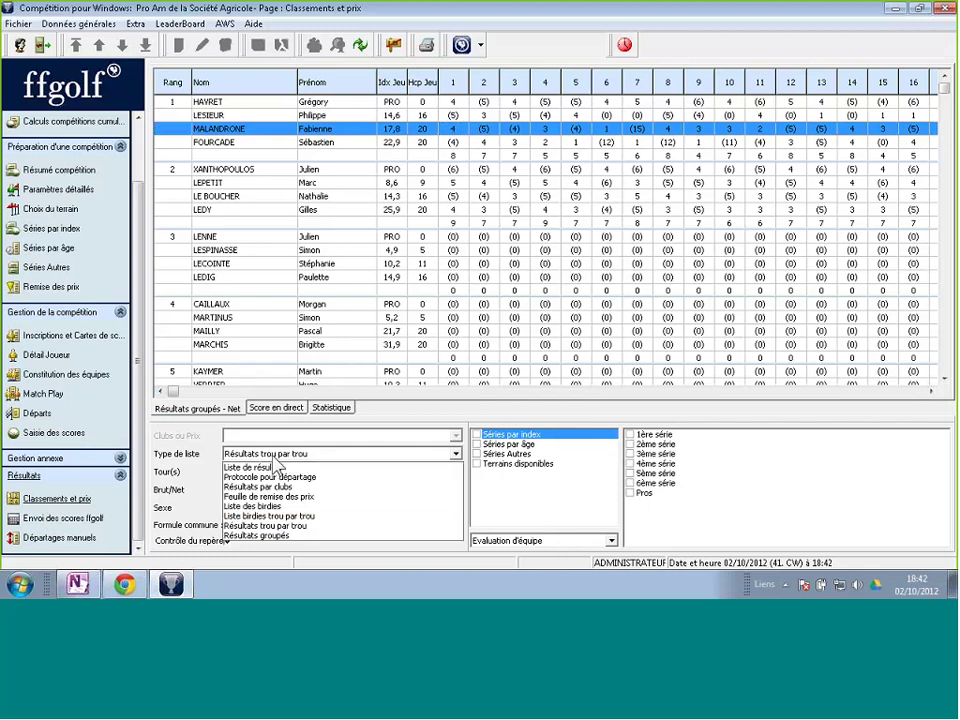
click(271, 468)
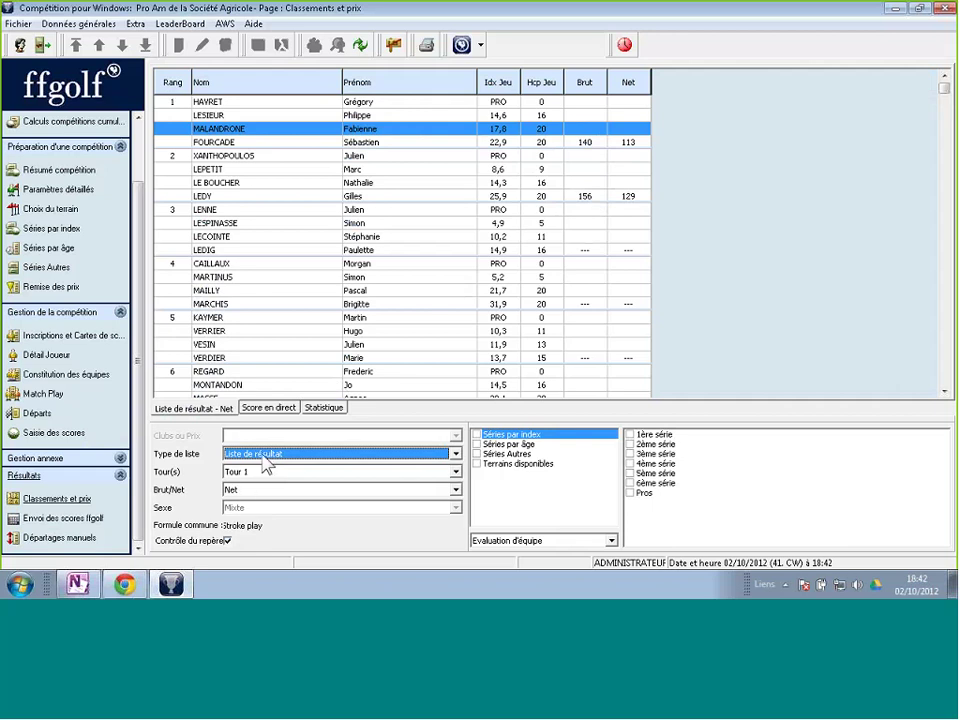
click(253, 489)
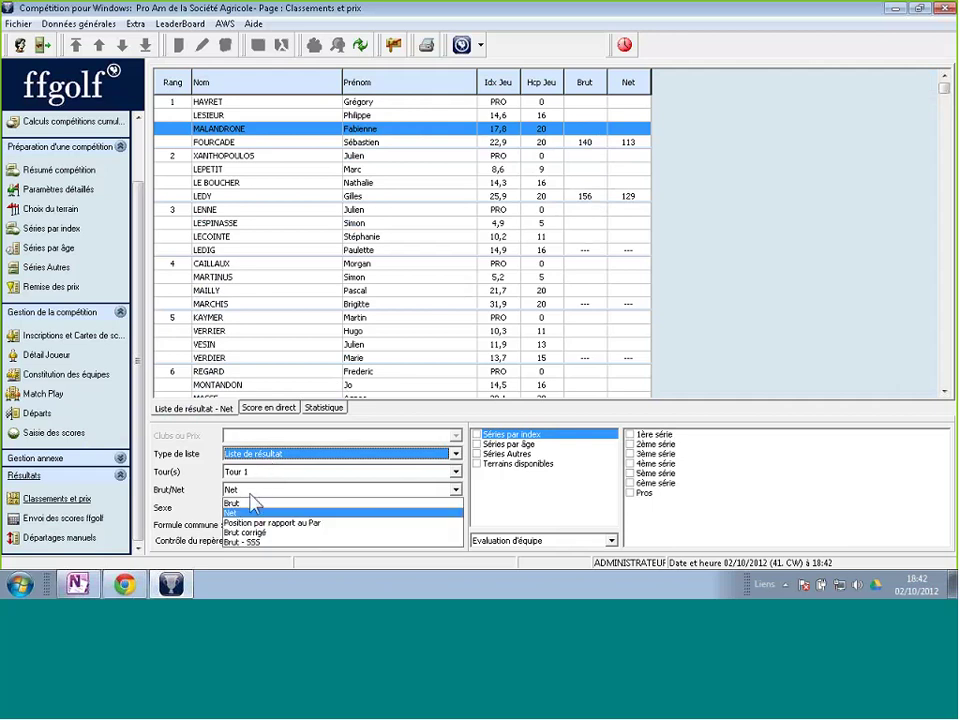
click(253, 506)
click(253, 491)
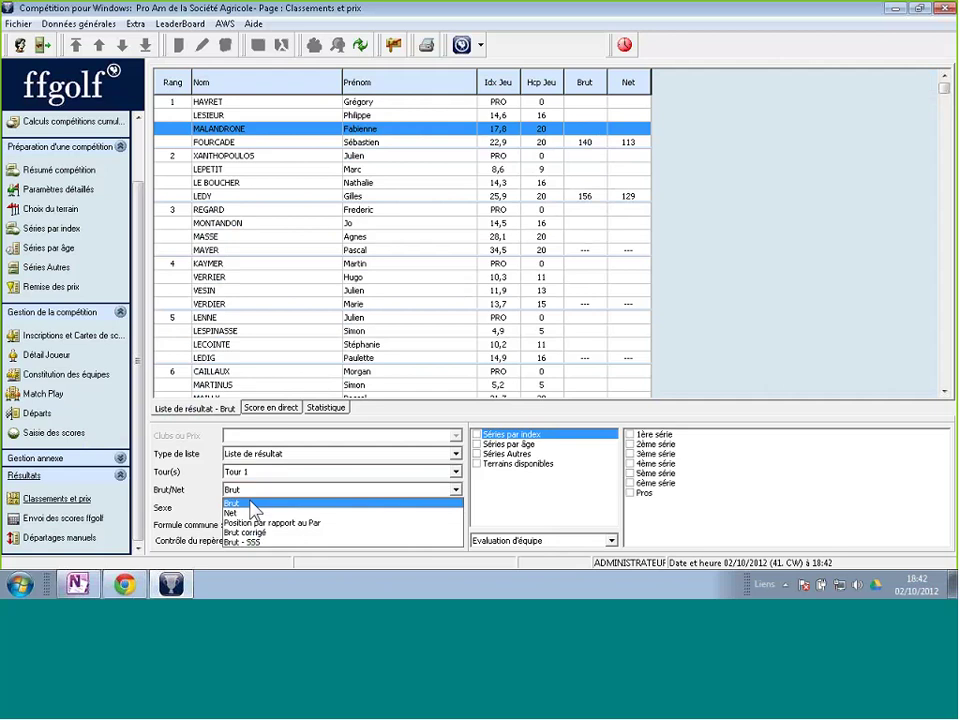
click(245, 513)
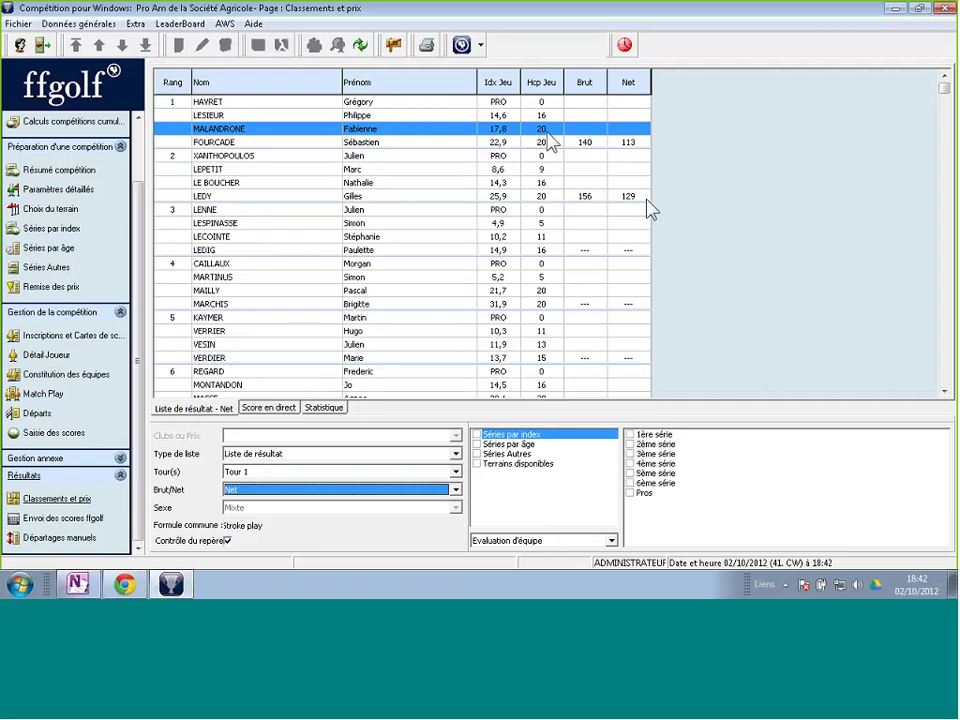
click(253, 489)
click(255, 499)
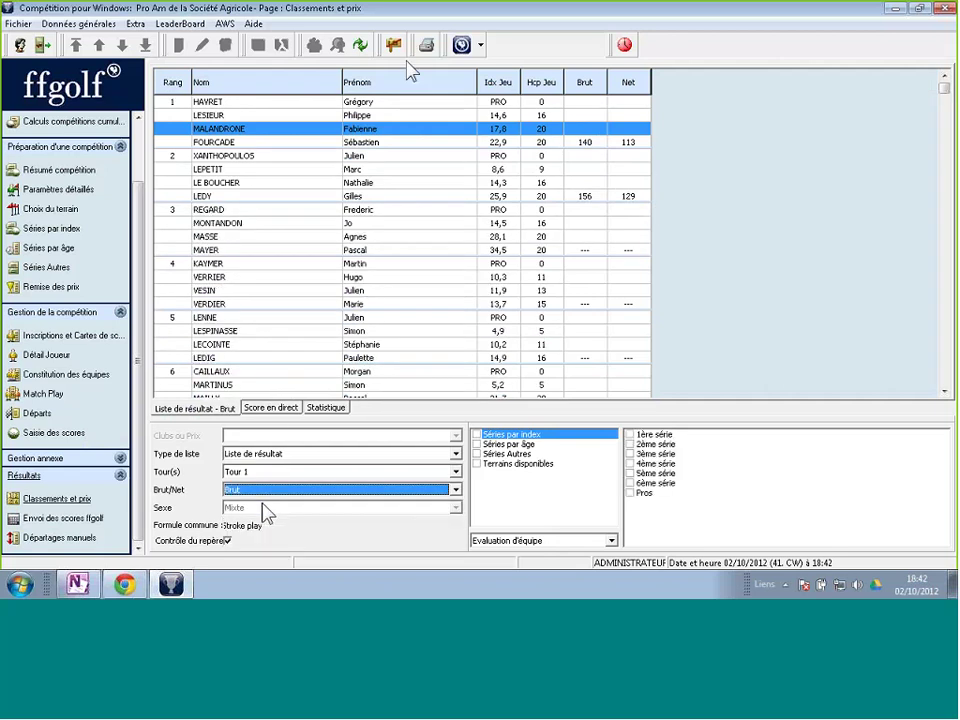
Preview the printed gross team result list using the layout 1. Résultats (ffgolf).lst, and close the preview
click(424, 46)
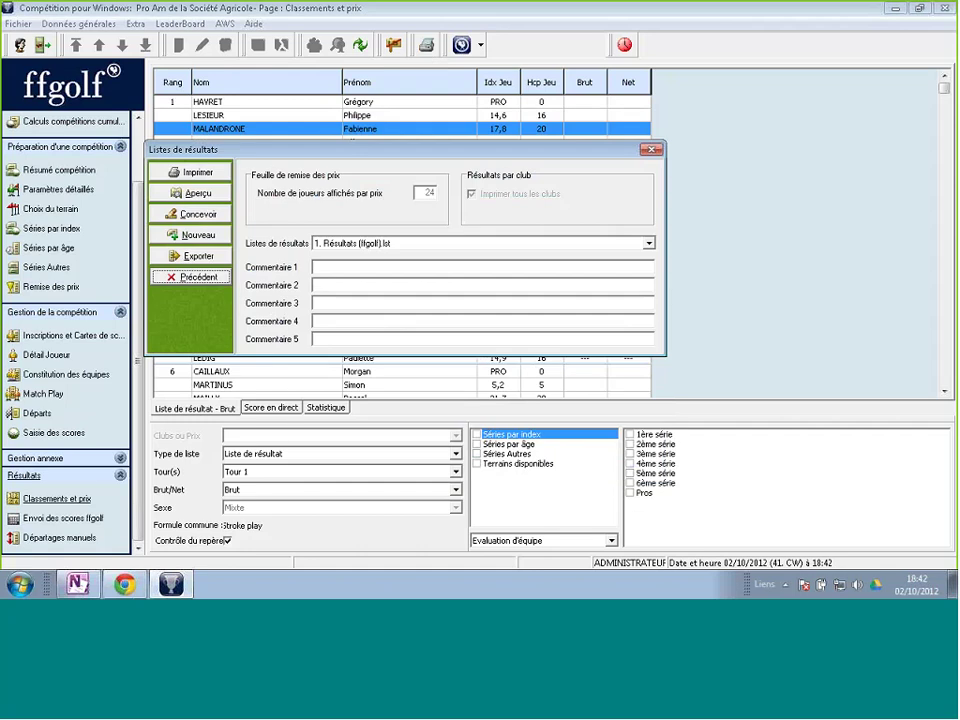
click(197, 193)
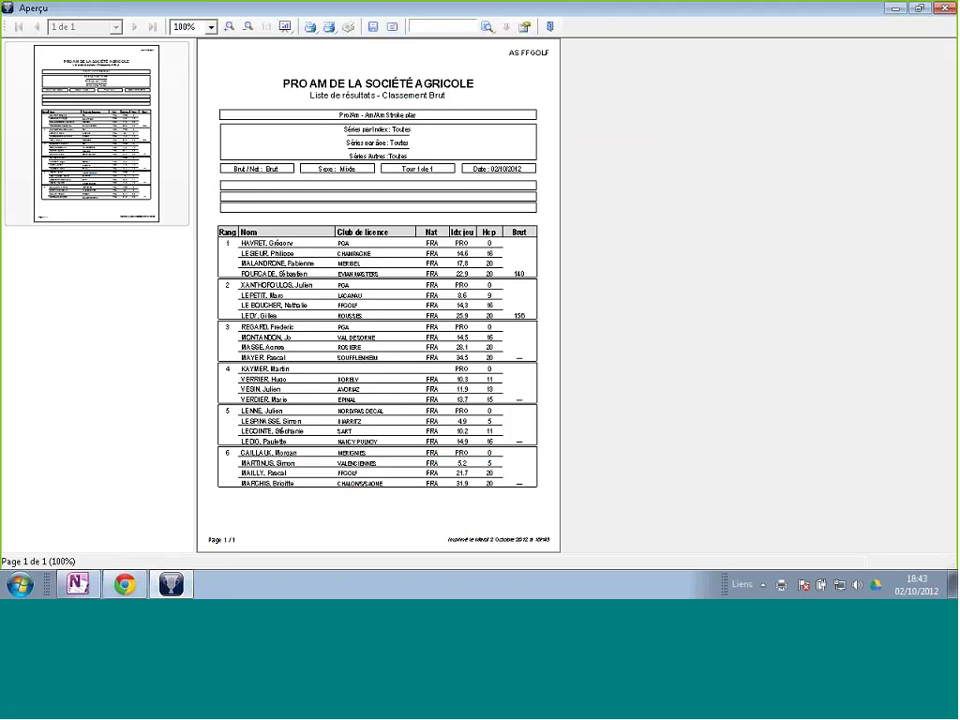
click(944, 8)
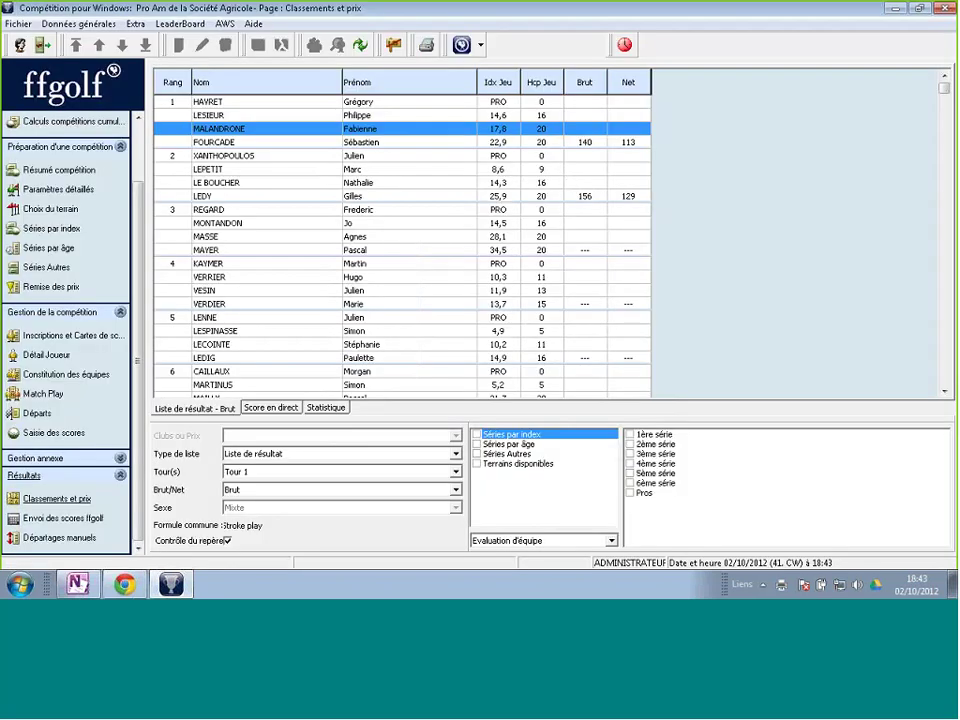
Switch the gross ranking to individual evaluation (Evaluation simple) and restrict it to the Pros series
click(571, 545)
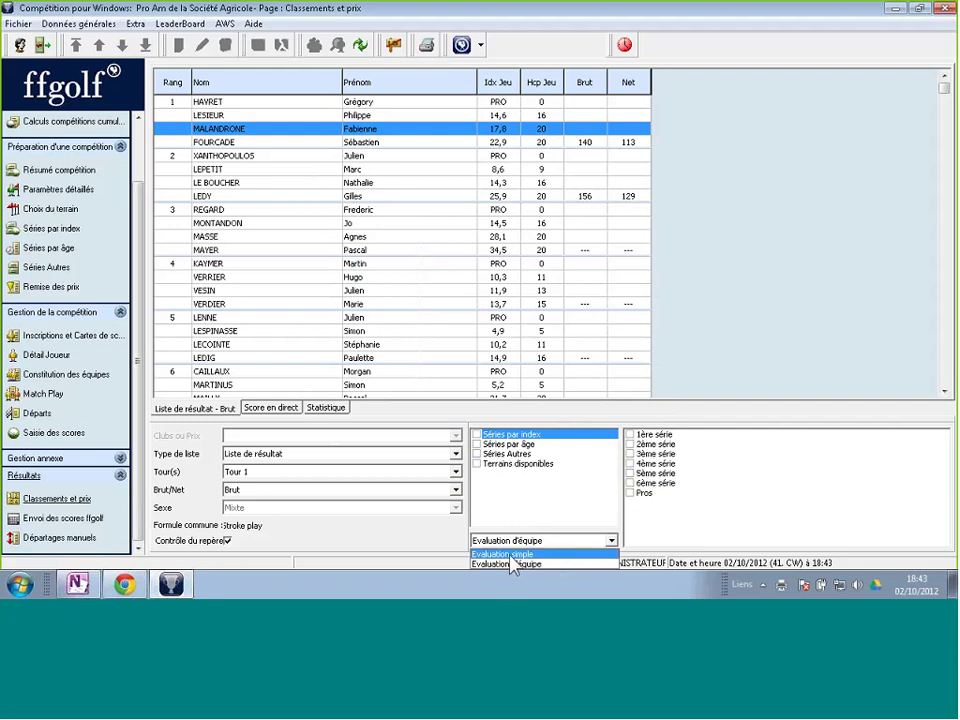
click(510, 555)
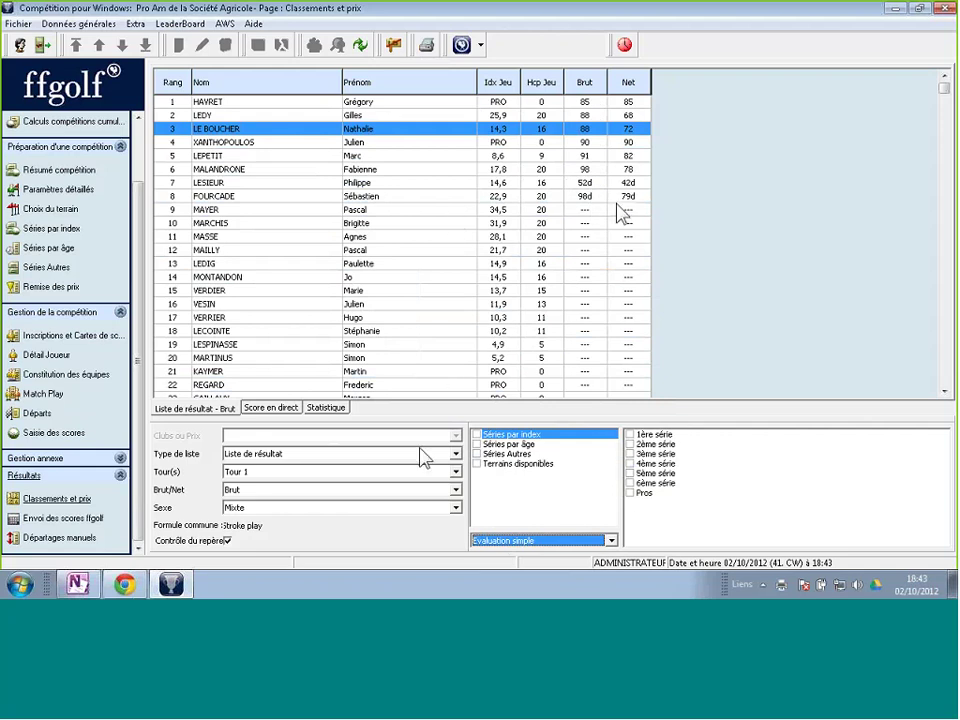
click(630, 493)
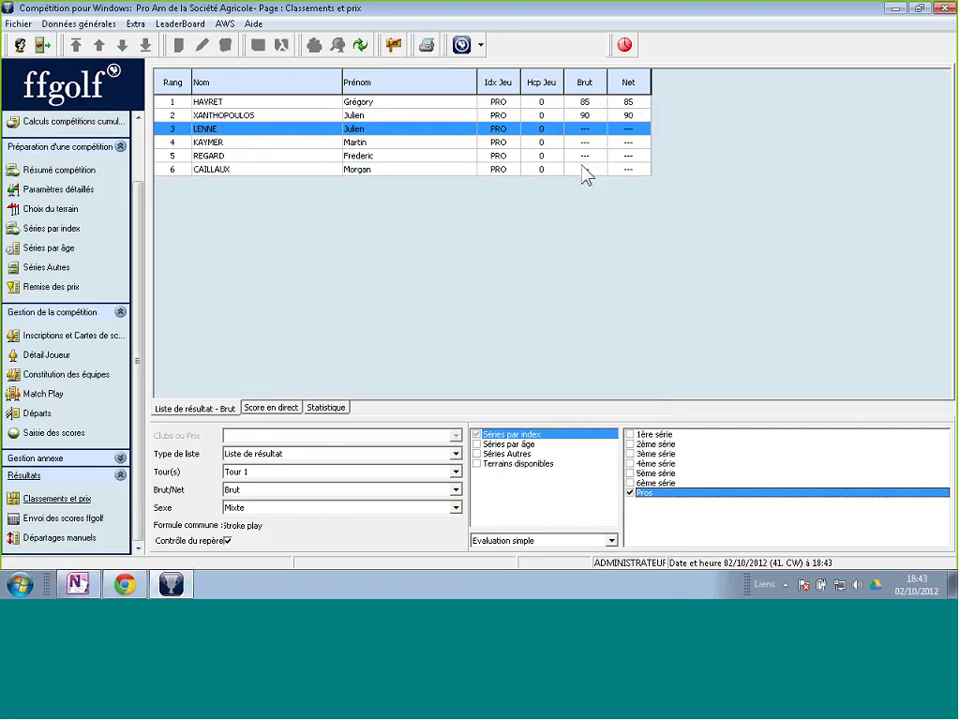
Preview the printed gross ranking of the professionals only, and close the preview
click(426, 45)
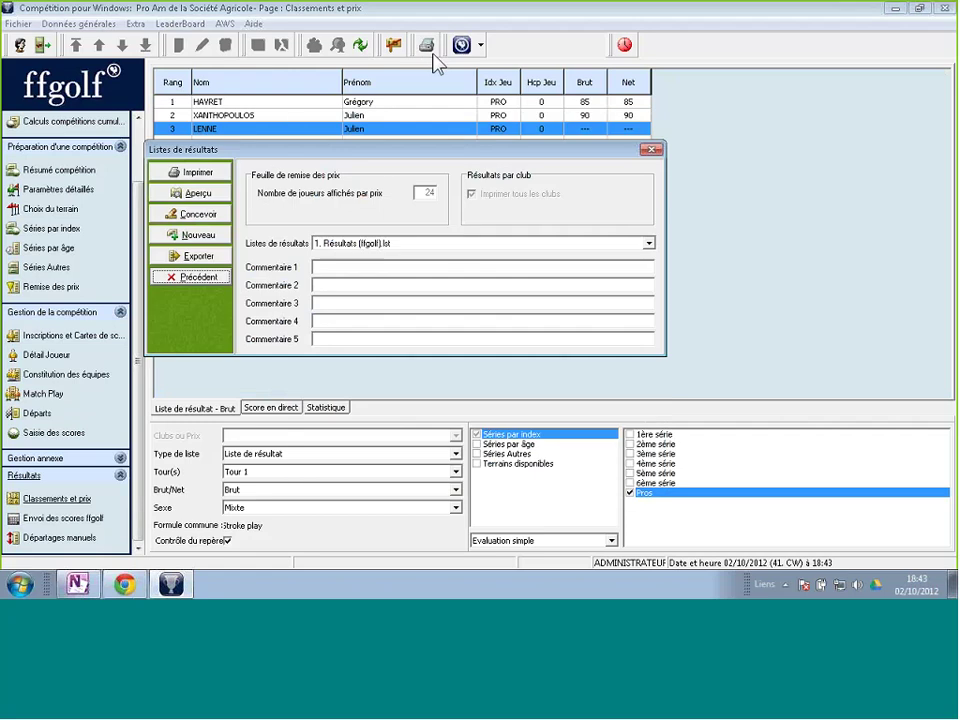
click(197, 257)
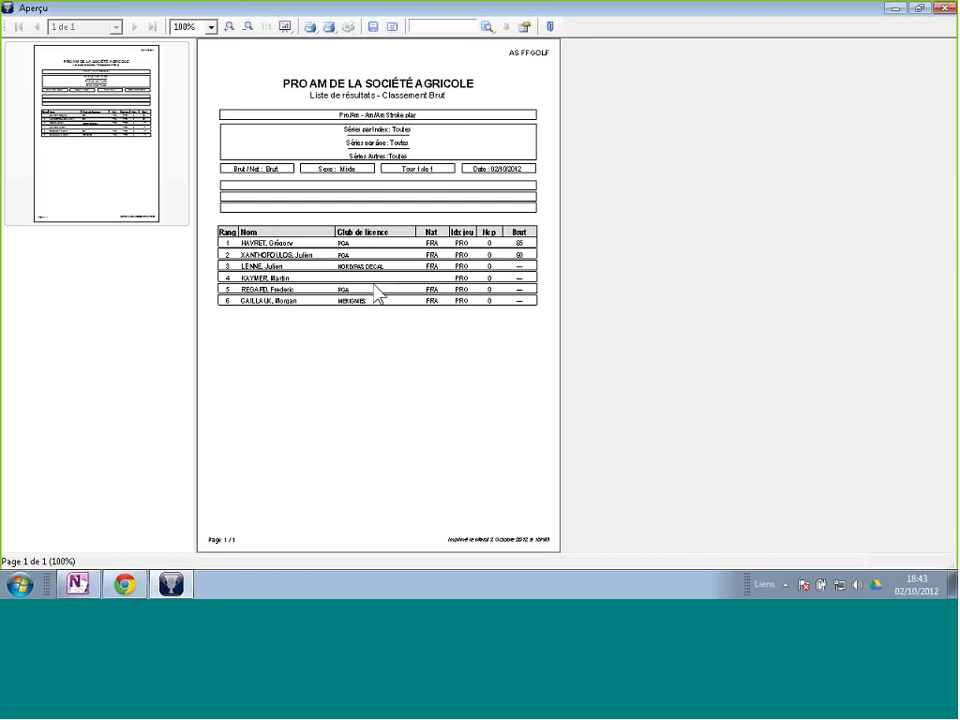
click(943, 9)
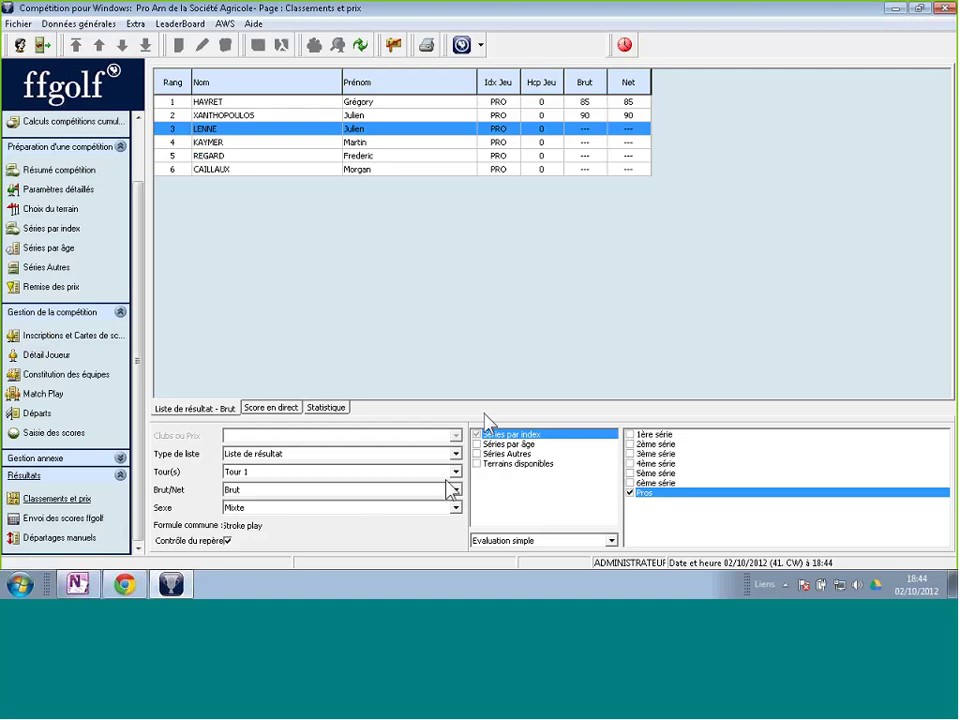
Remove the Pros series filter and set the ranking back to team evaluation (Evaluation d'équipe)
click(522, 541)
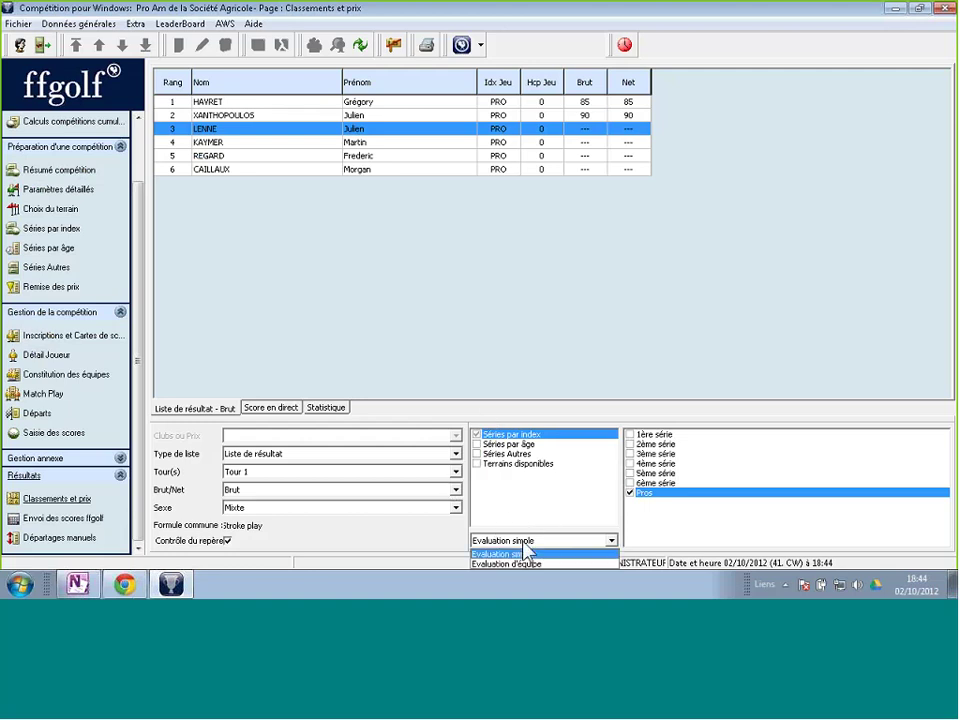
click(524, 564)
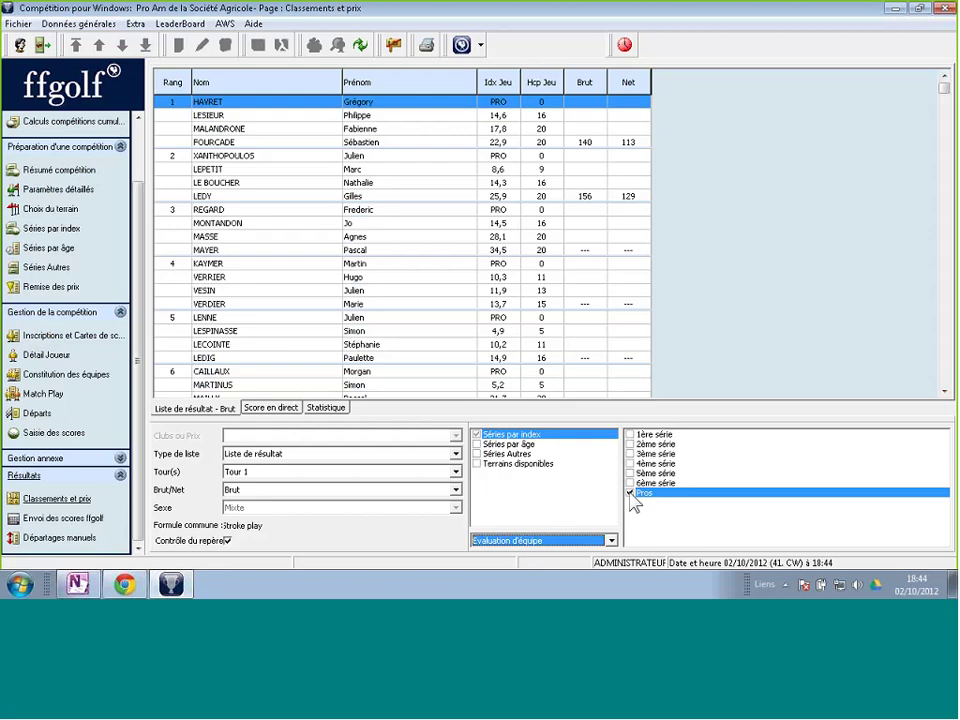
scroll(540, 542, up, 1)
click(586, 545)
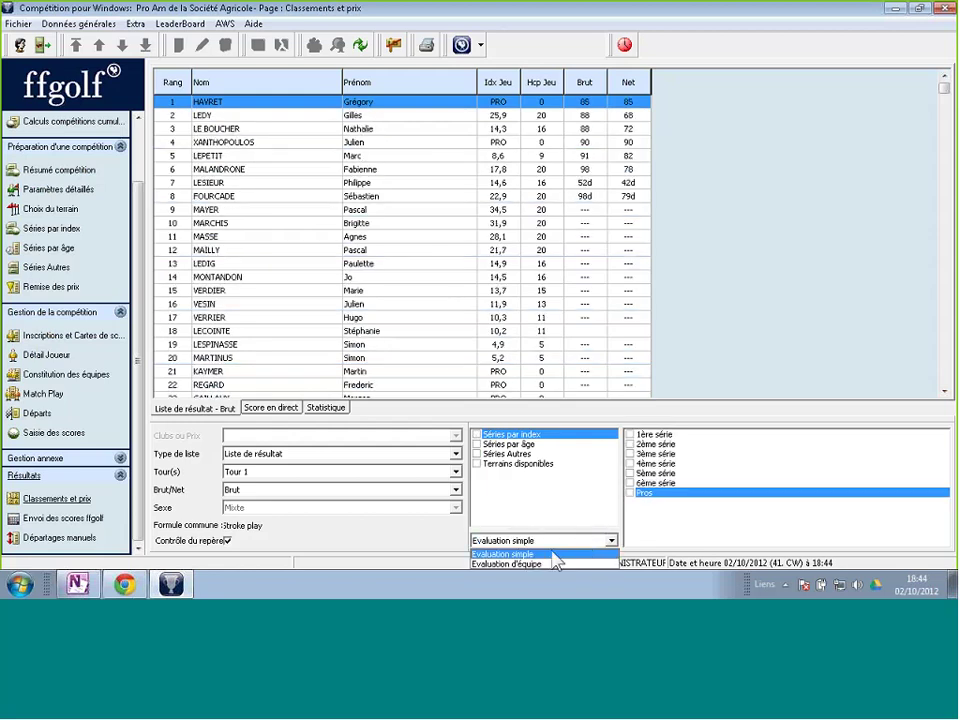
click(553, 566)
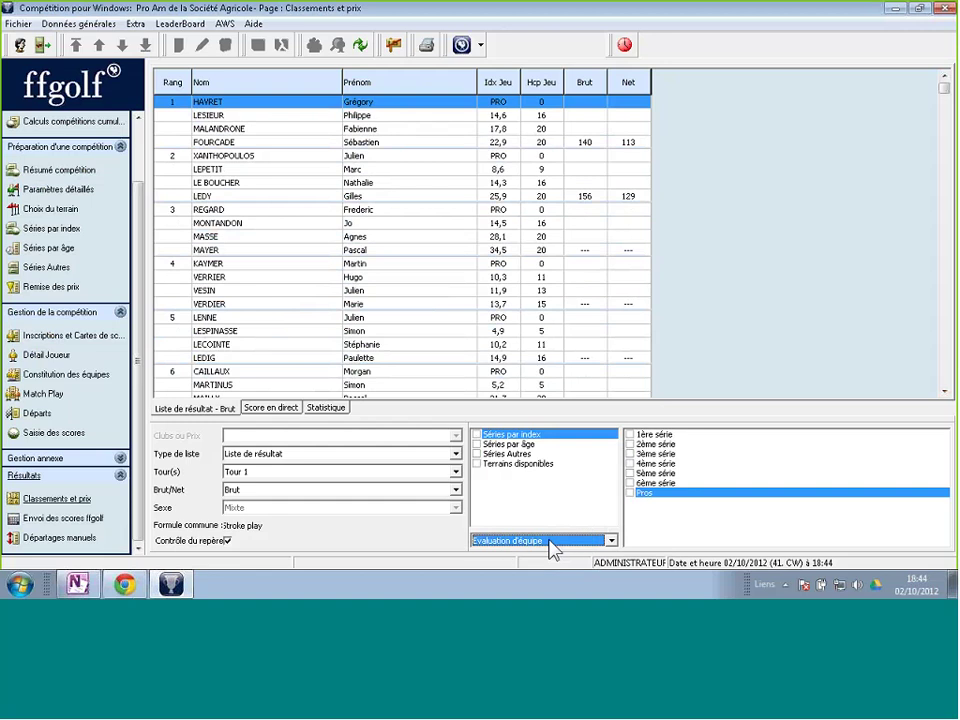